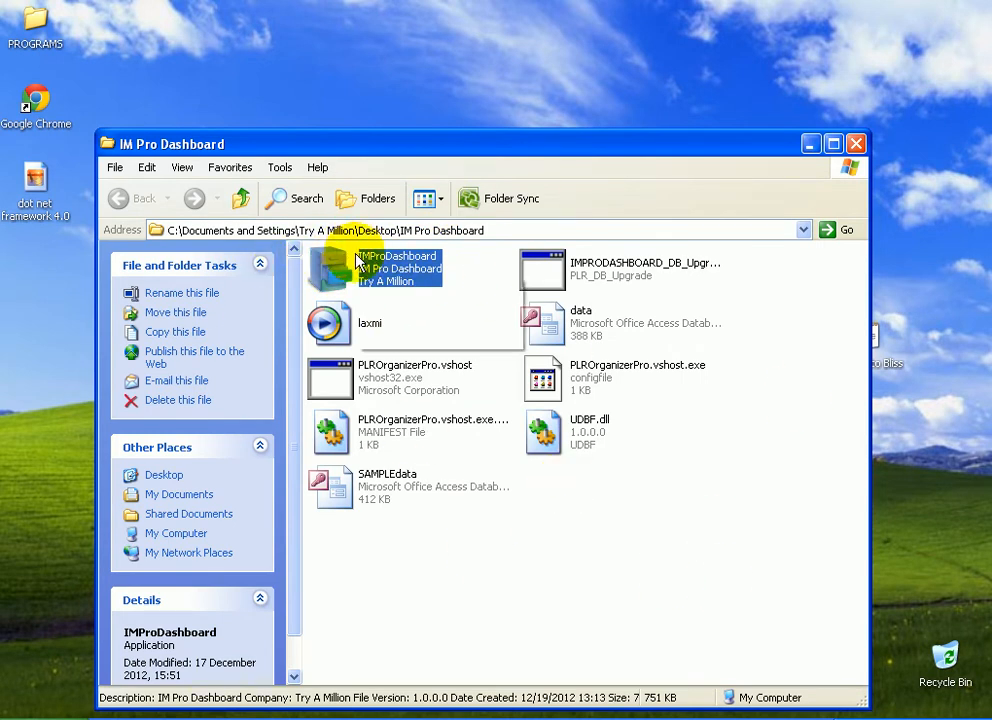
Launch the IMProDashboard application from the IM Pro Dashboard folder
mouse_move(366, 278)
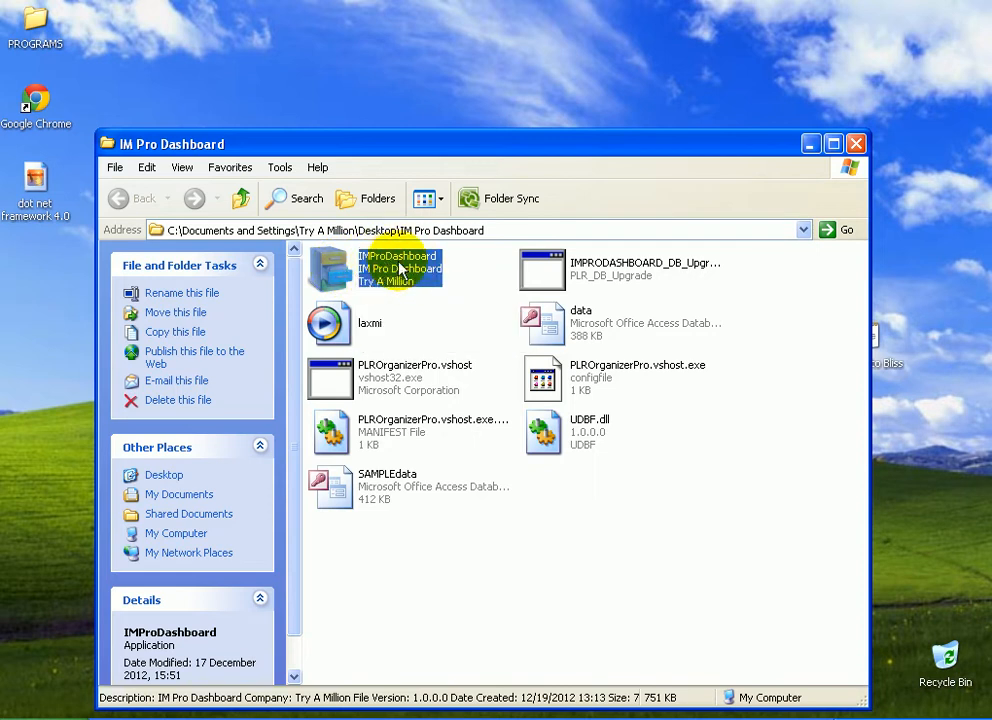
mouse_move(390, 262)
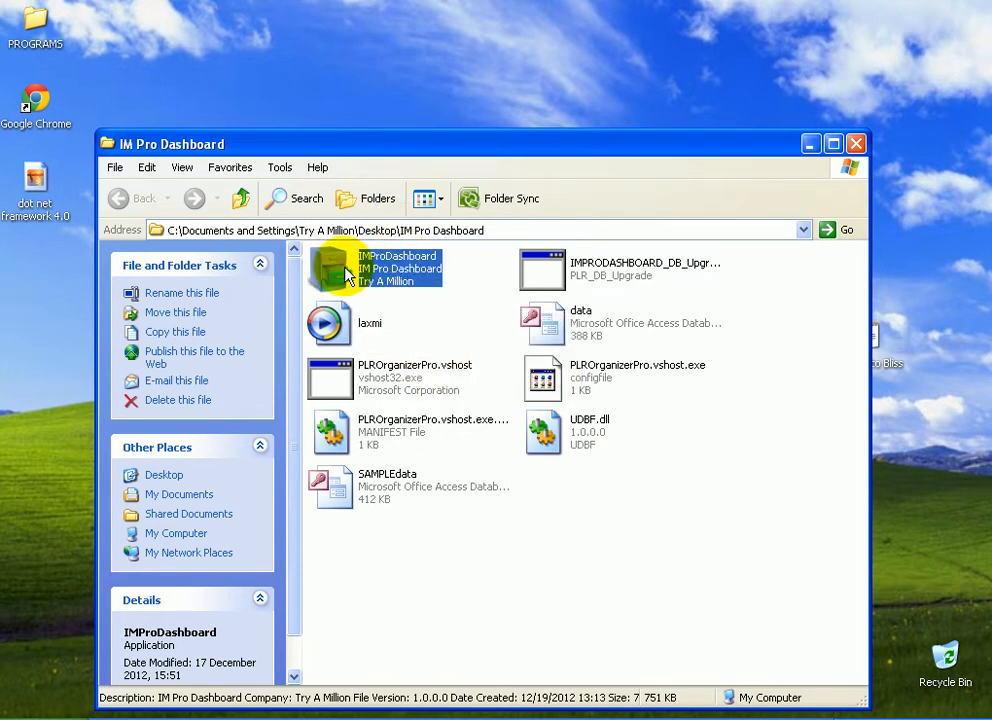
left_click(812, 151)
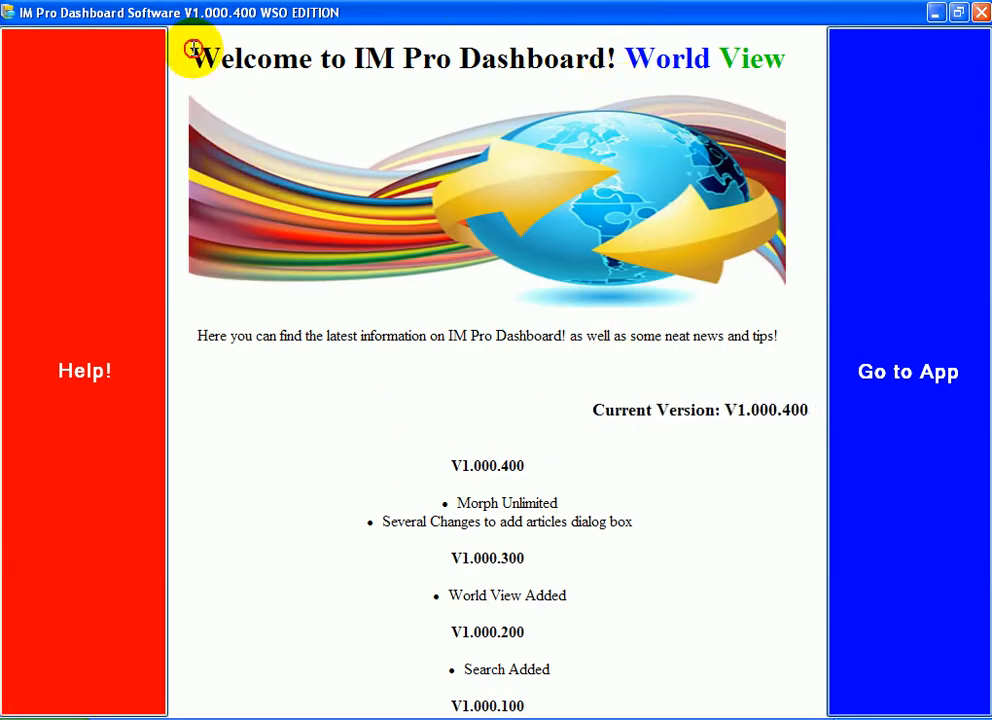
Review the welcome page's heading, current version and list of version changes
triple_click(757, 61)
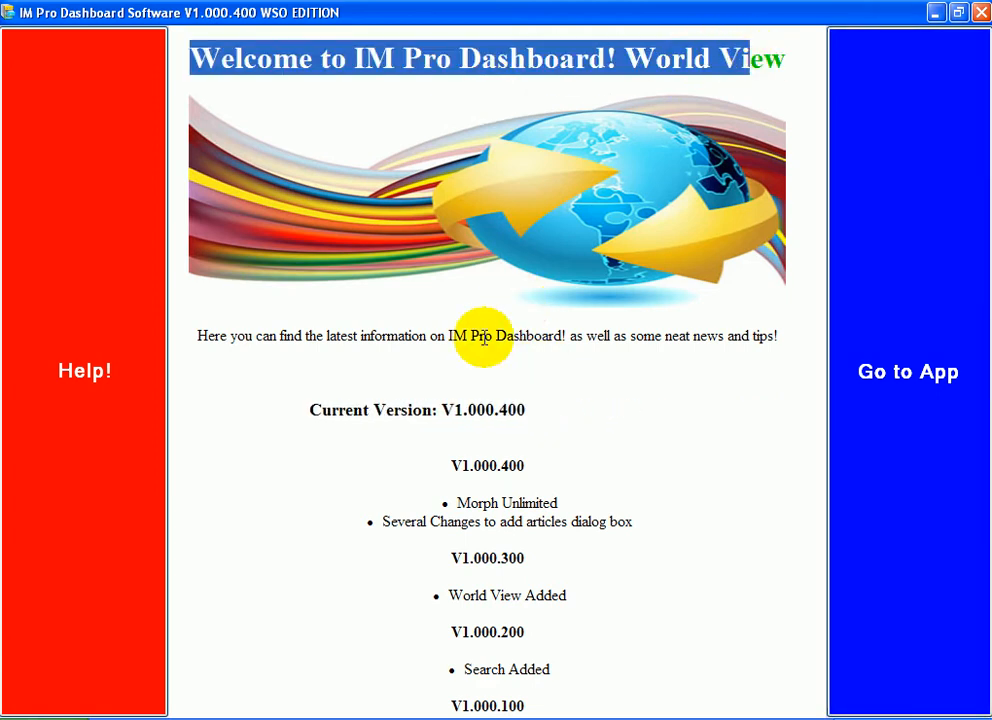
scroll(588, 430, "down", 3)
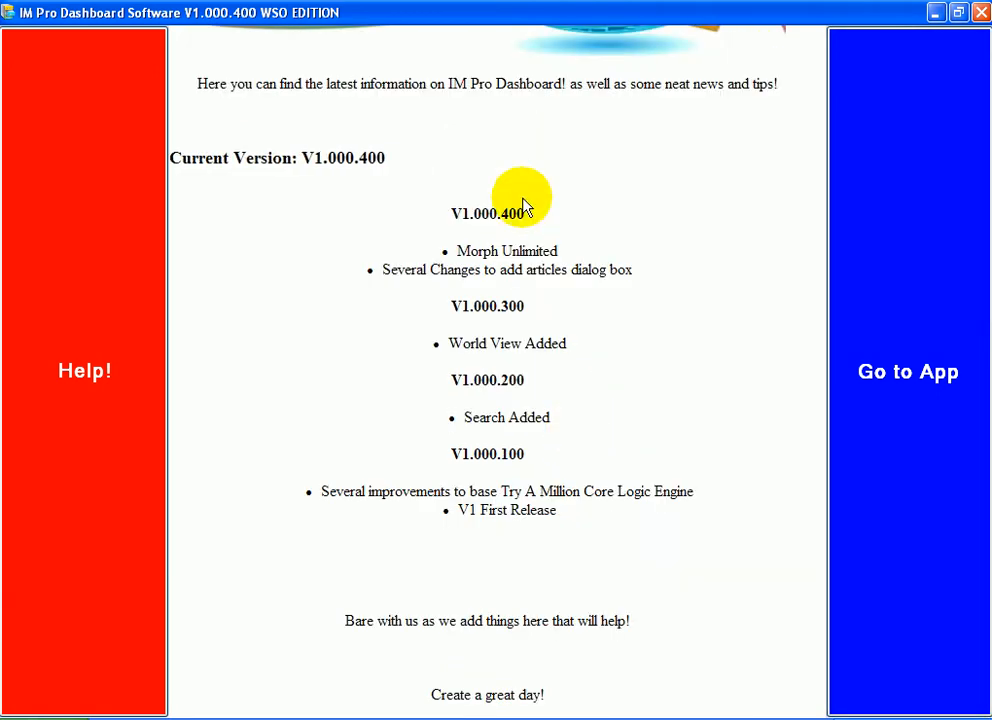
scroll(458, 403, "up", 3)
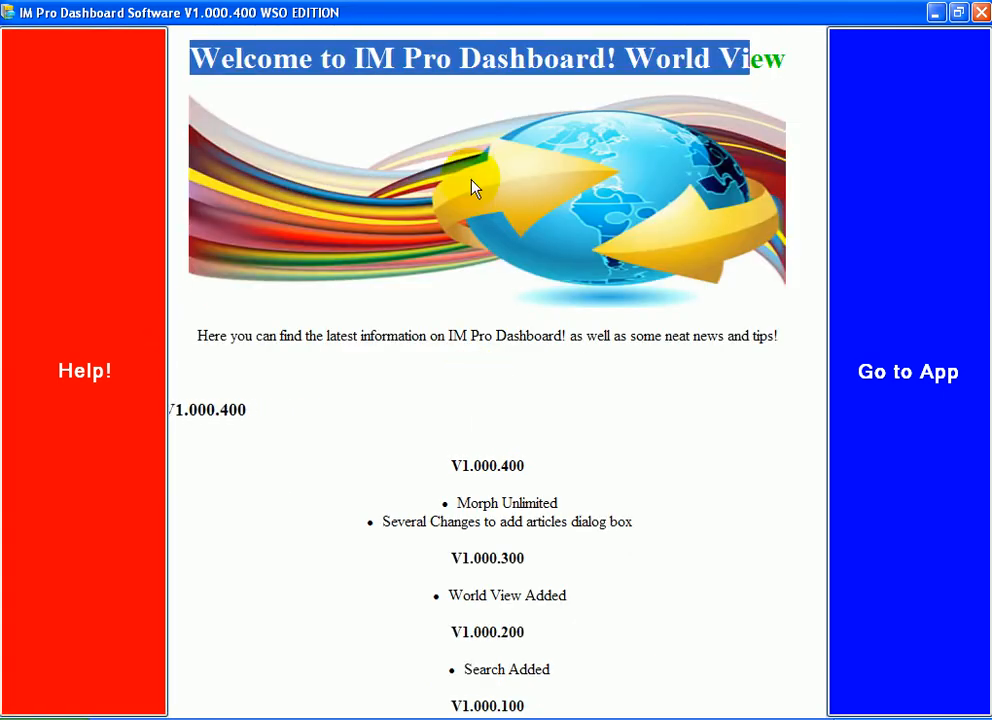
left_click_drag(560, 568, 548, 489)
left_click(511, 378)
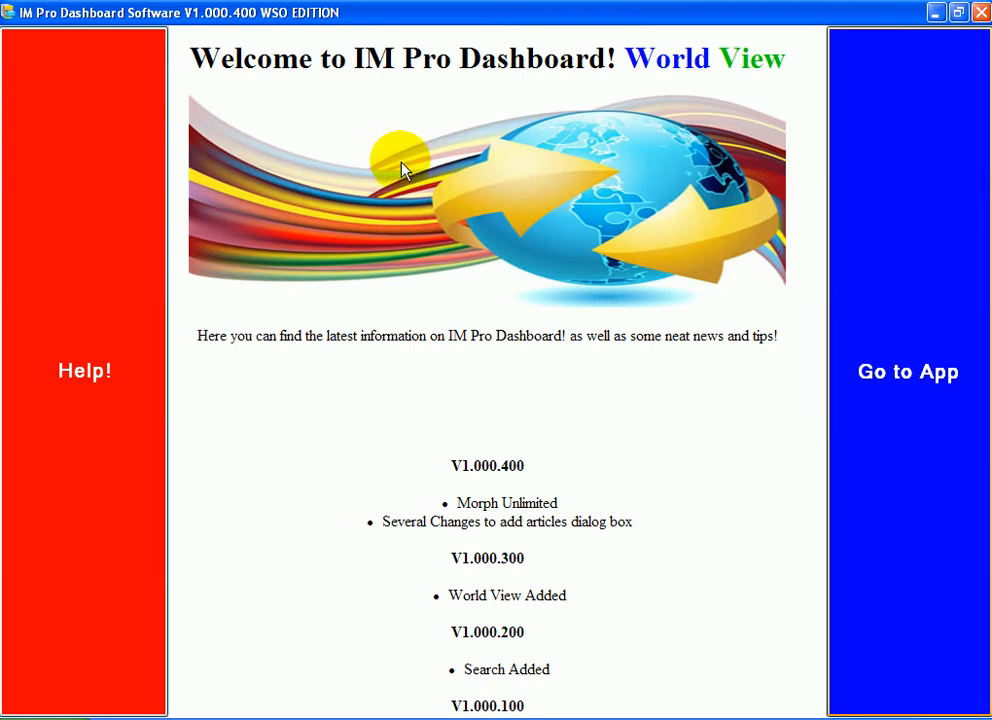
Open the article management window from the welcome page, close the duplicate window and reposition the remaining one
left_click(872, 400)
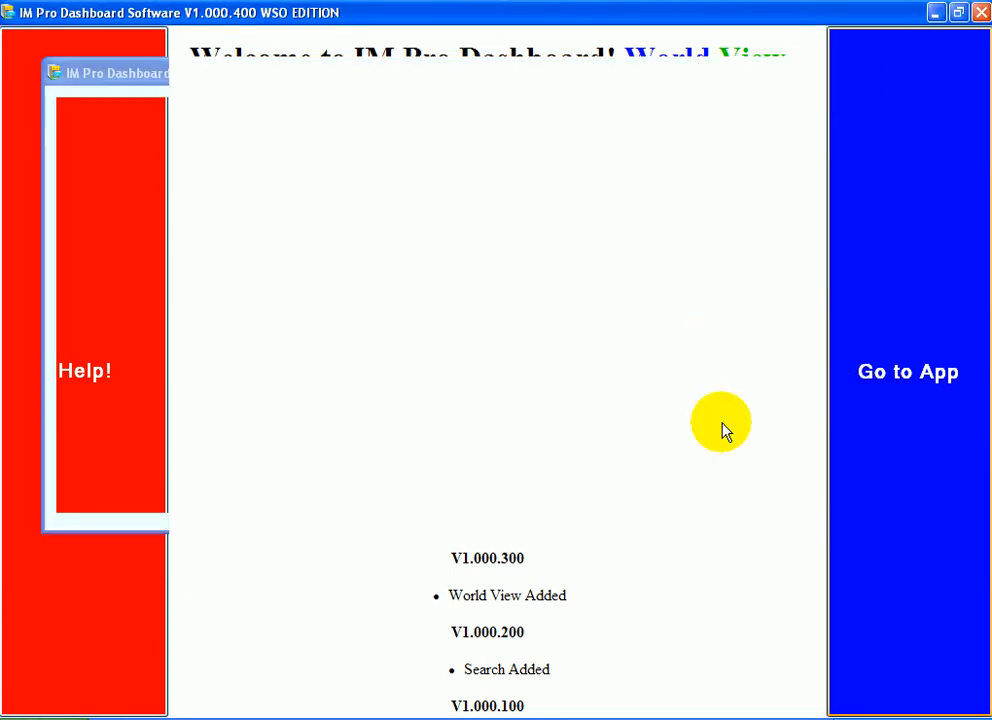
left_click_drag(571, 111, 585, 155)
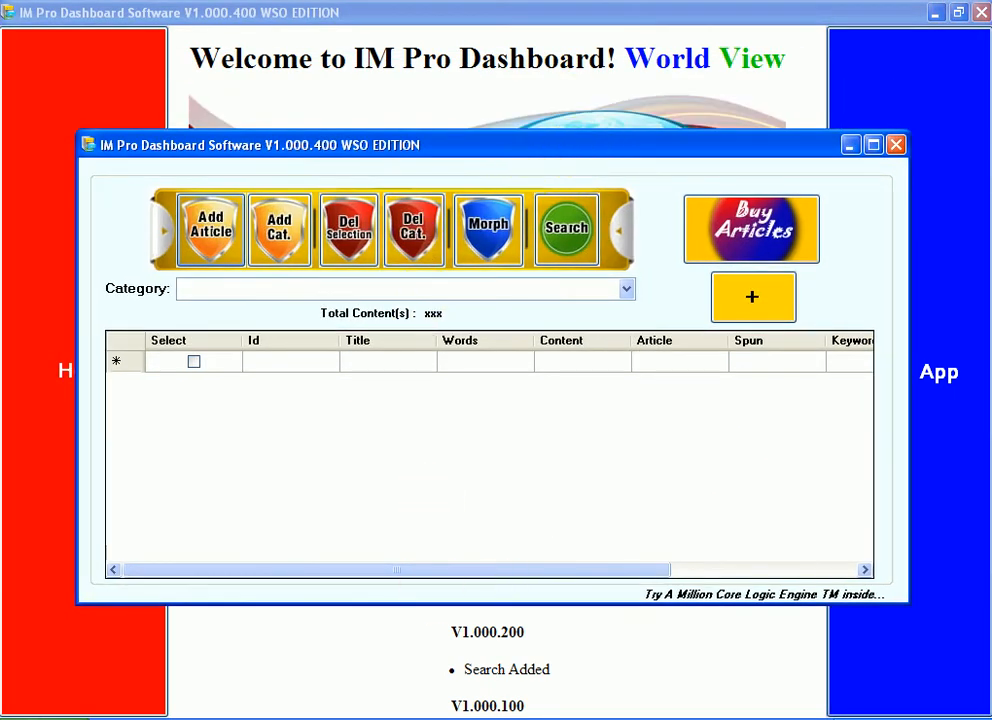
left_click(861, 73)
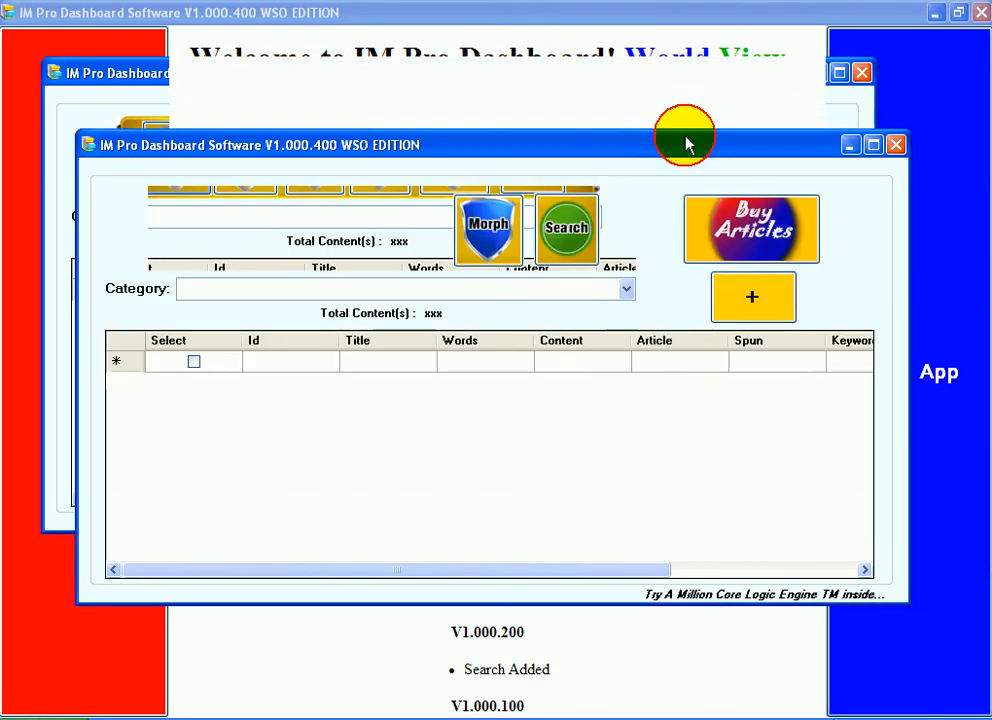
left_click_drag(644, 140, 634, 168)
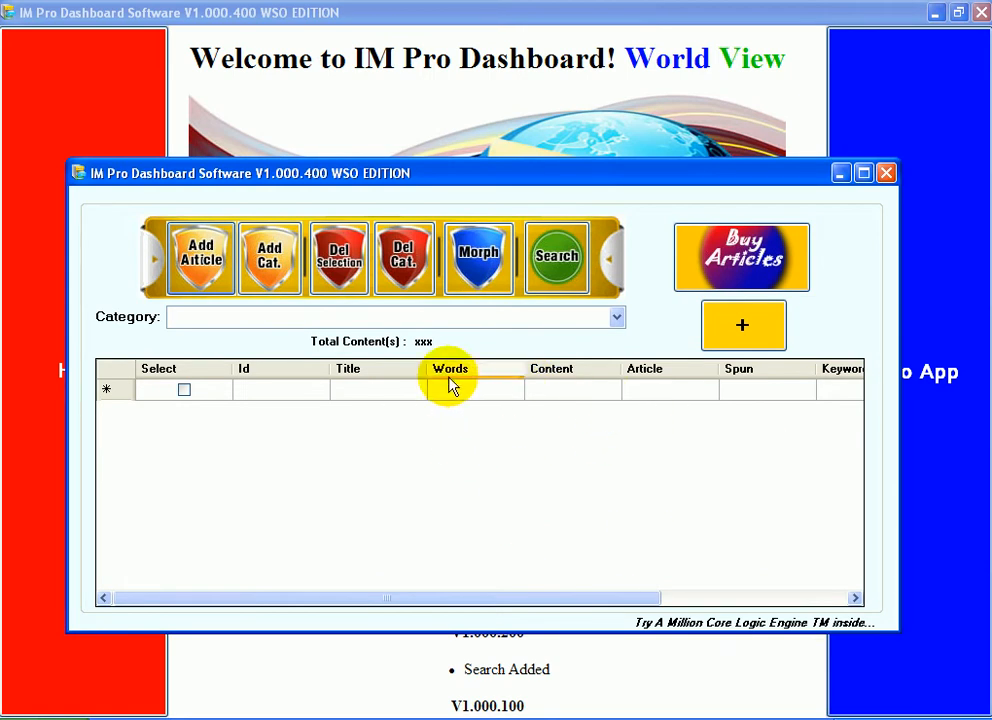
Check the category list, view the article search dialog with its title, article and keyword options, and close it
left_click(616, 318)
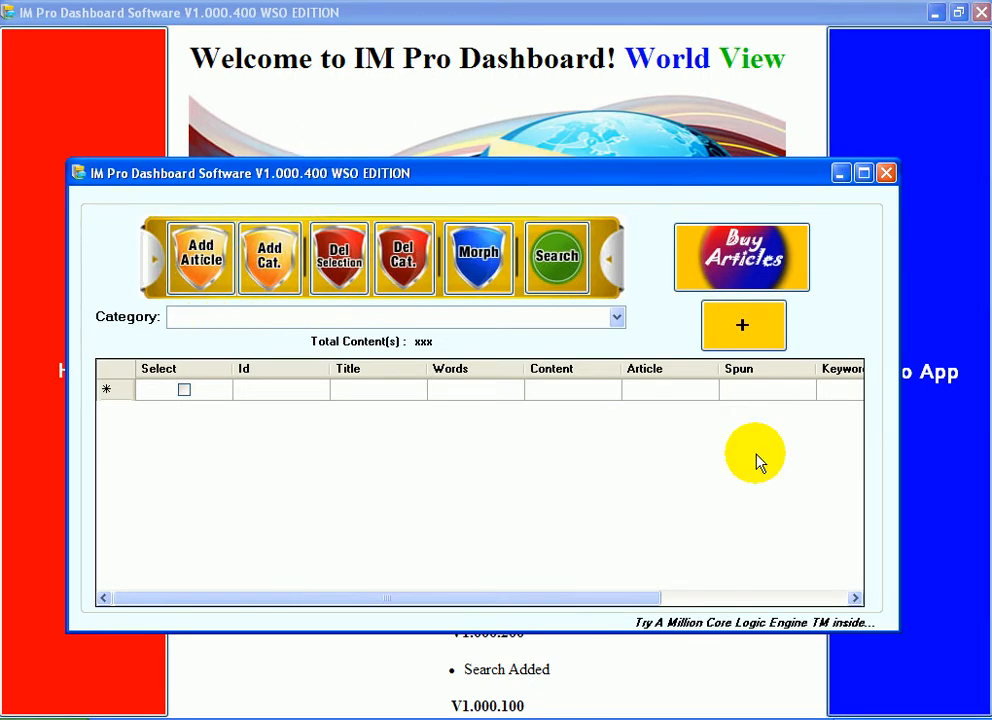
left_click(571, 268)
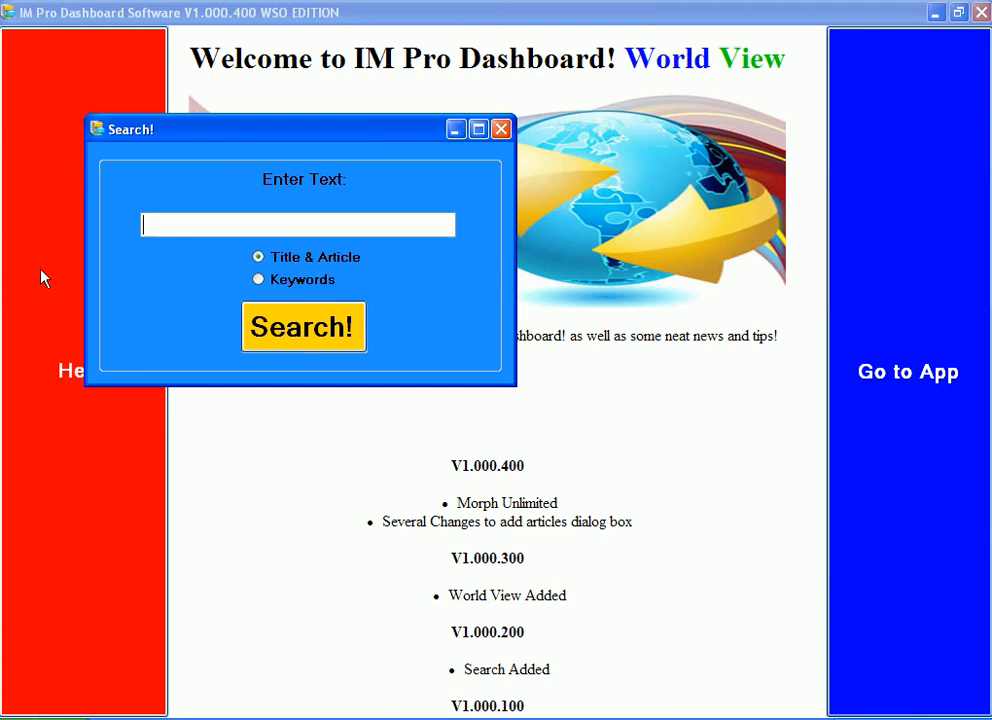
left_click(513, 133)
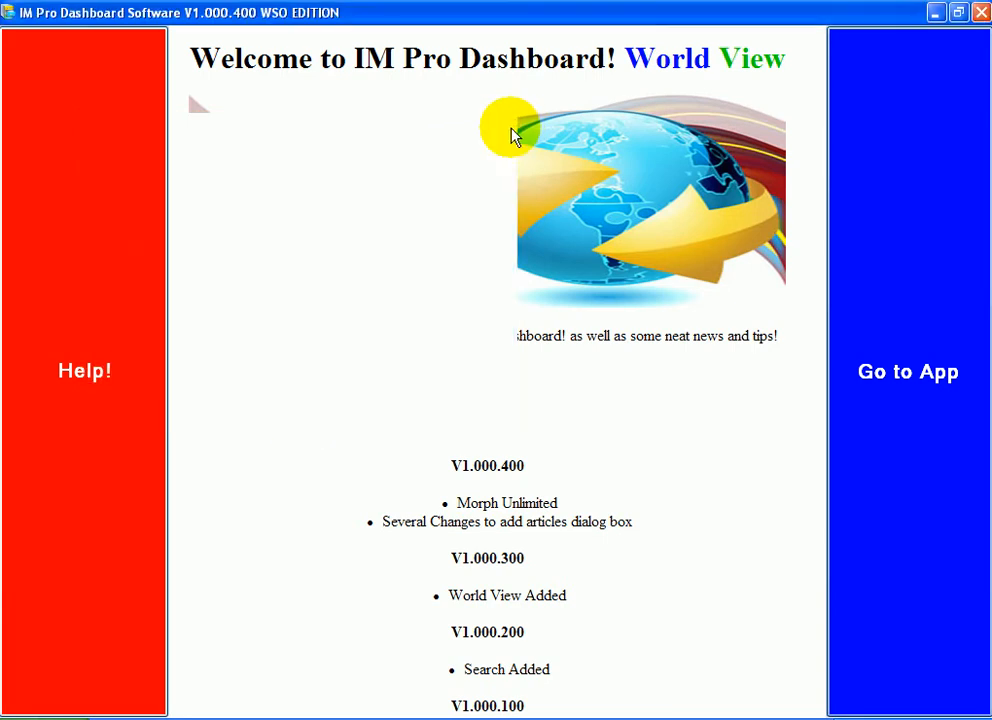
left_click(474, 671)
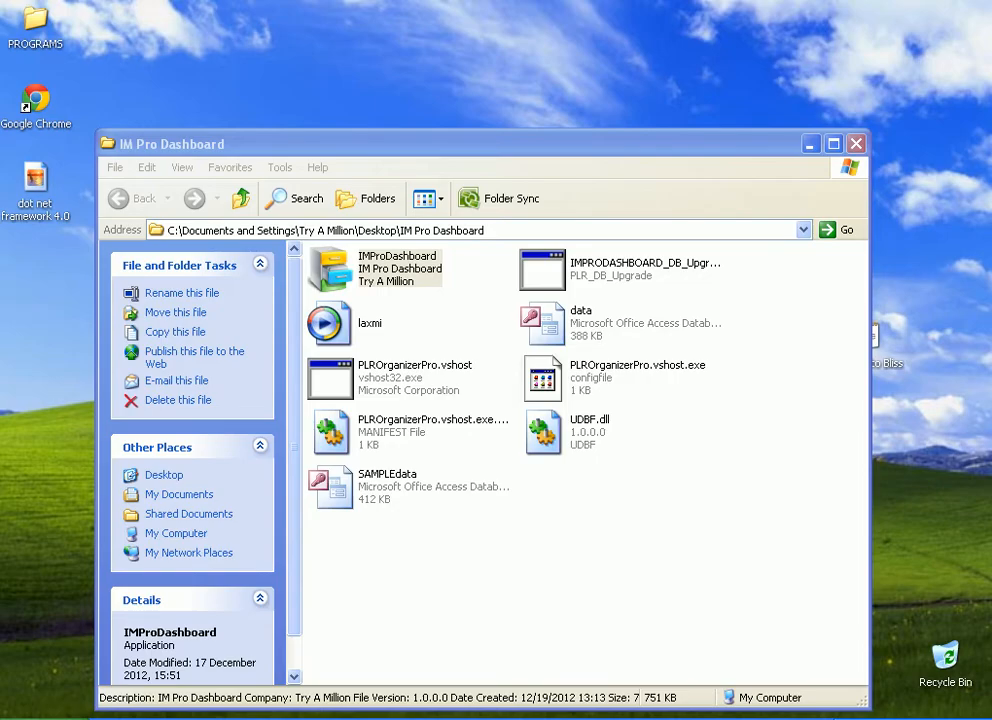
Reopen the article management window, check its category list, and open the category manager for adding categories
left_click(917, 410)
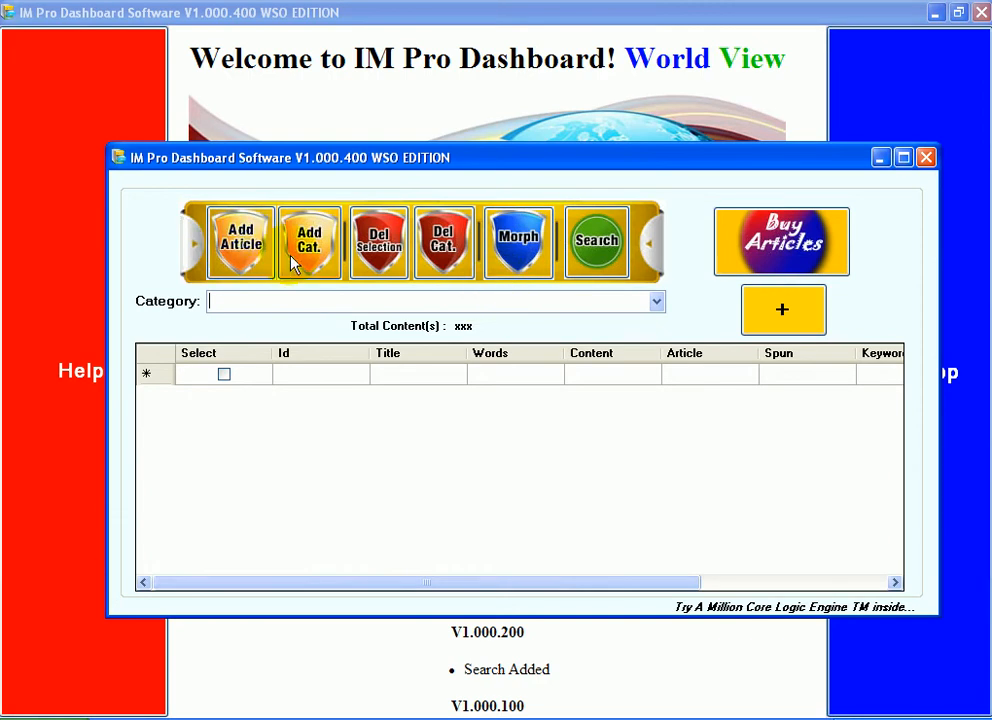
left_click(656, 302)
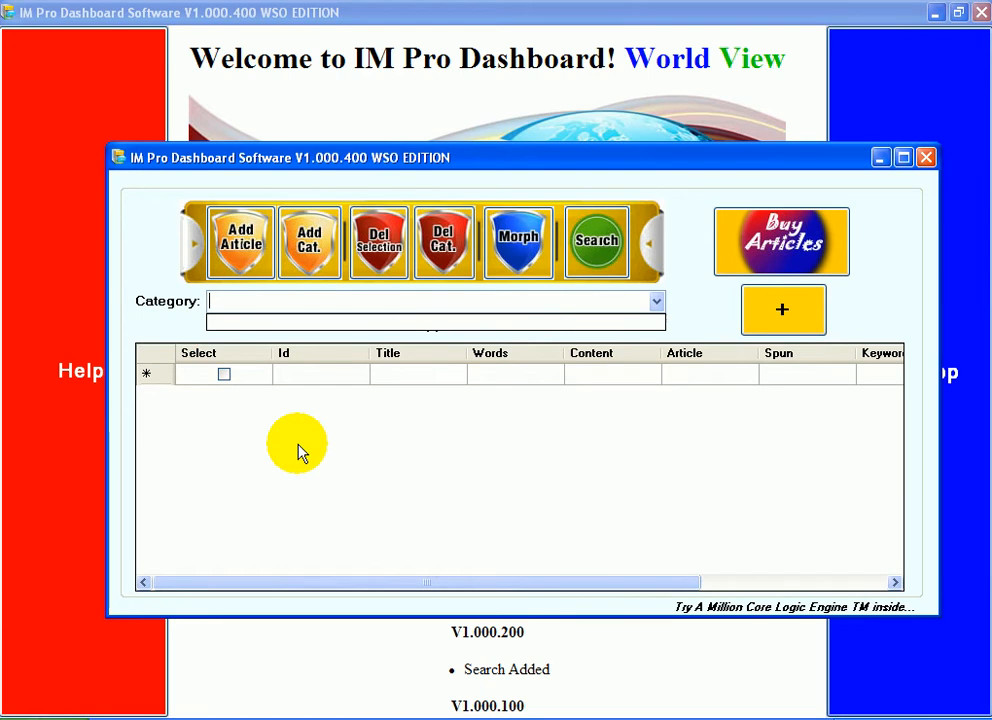
left_click(303, 167)
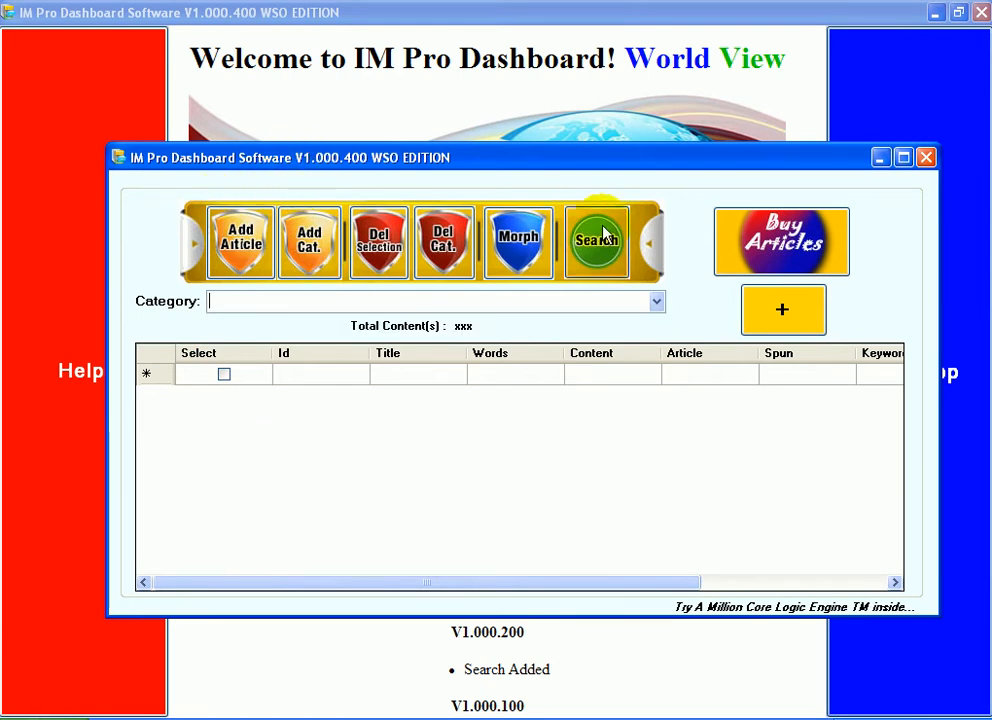
left_click(309, 248)
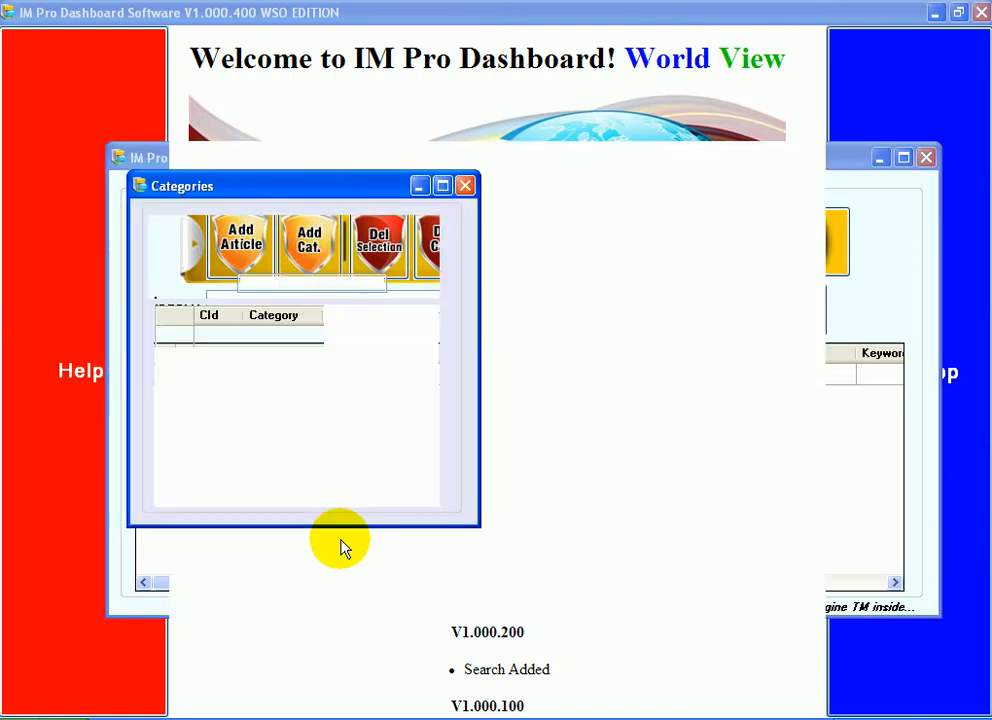
left_click_drag(291, 200, 511, 348)
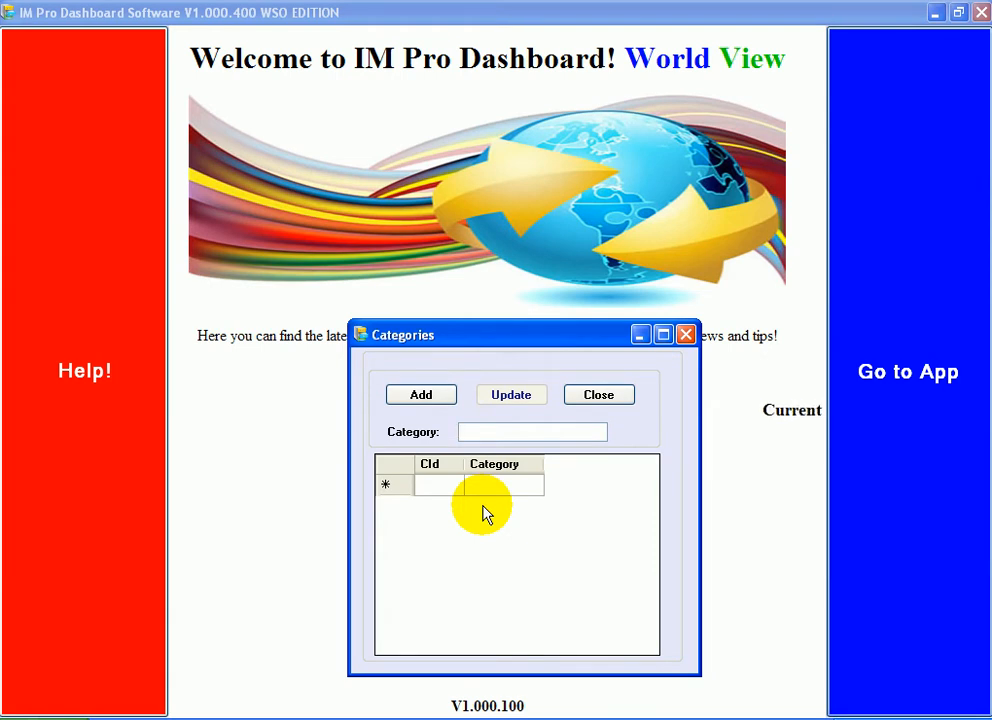
type("pERSONAL ")
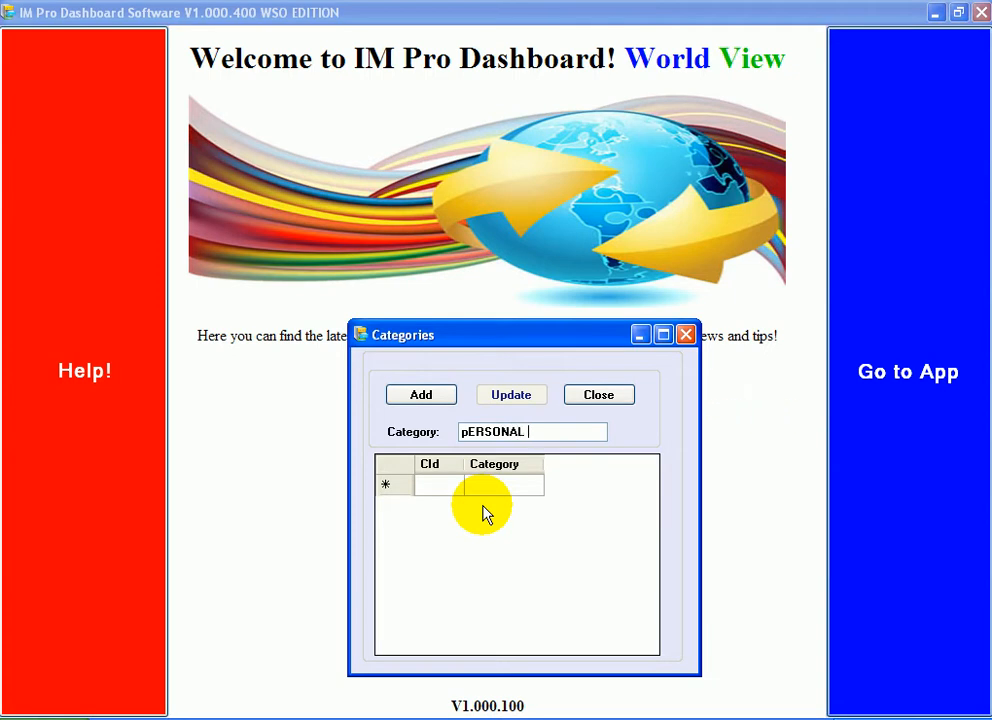
type("dEVELOPMENT")
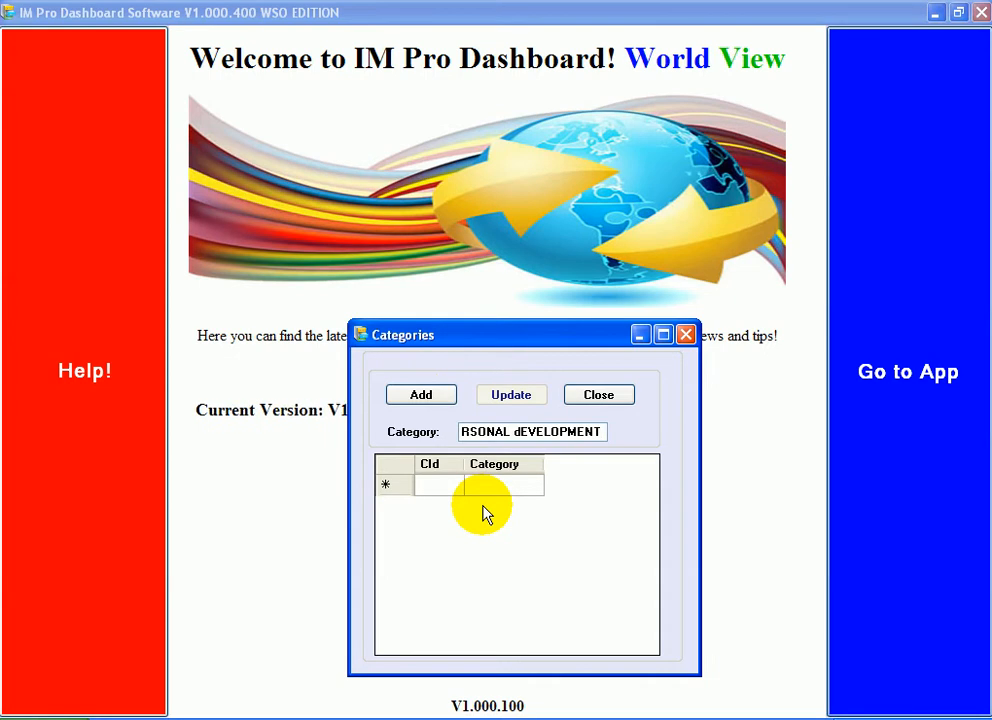
left_click_drag(593, 431, 278, 374)
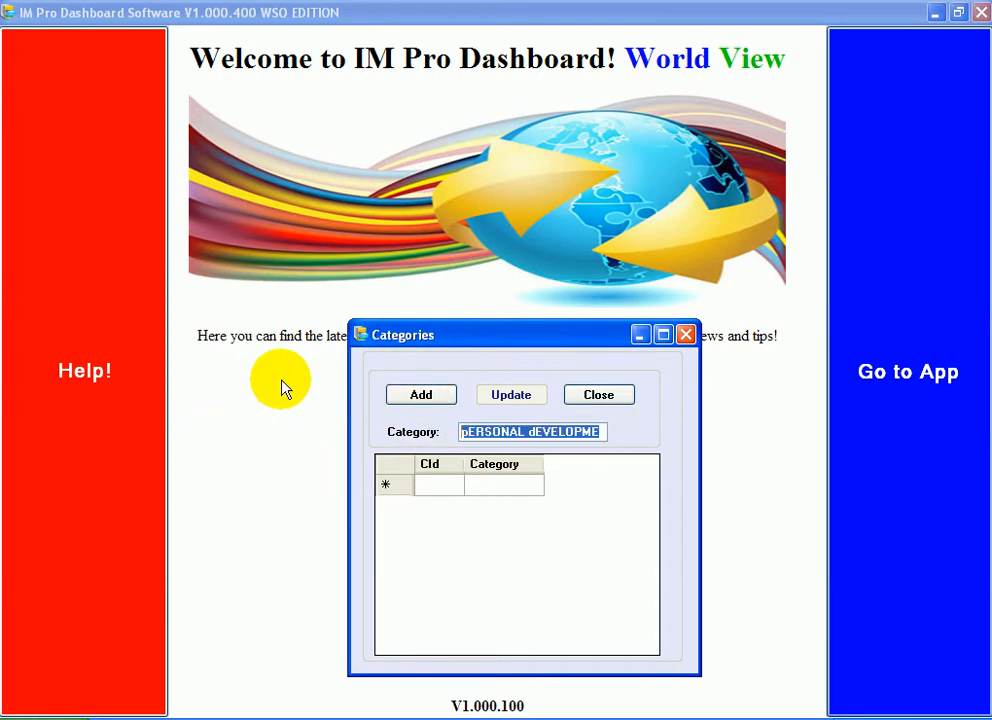
key("Delete")
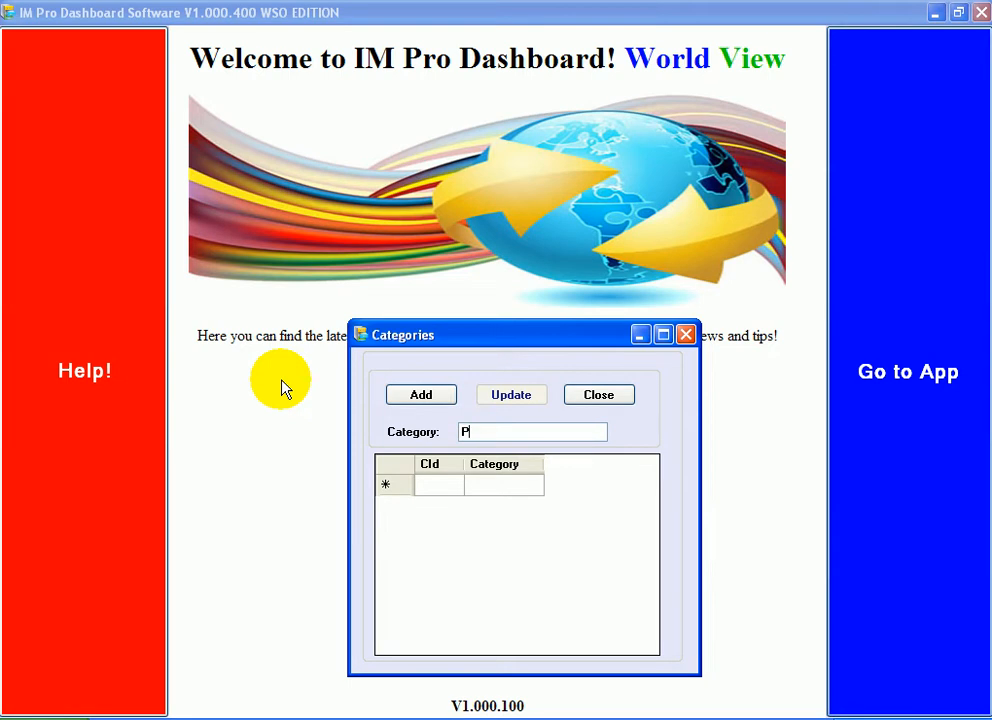
Add a category named Personal Development
type("Personal Deve")
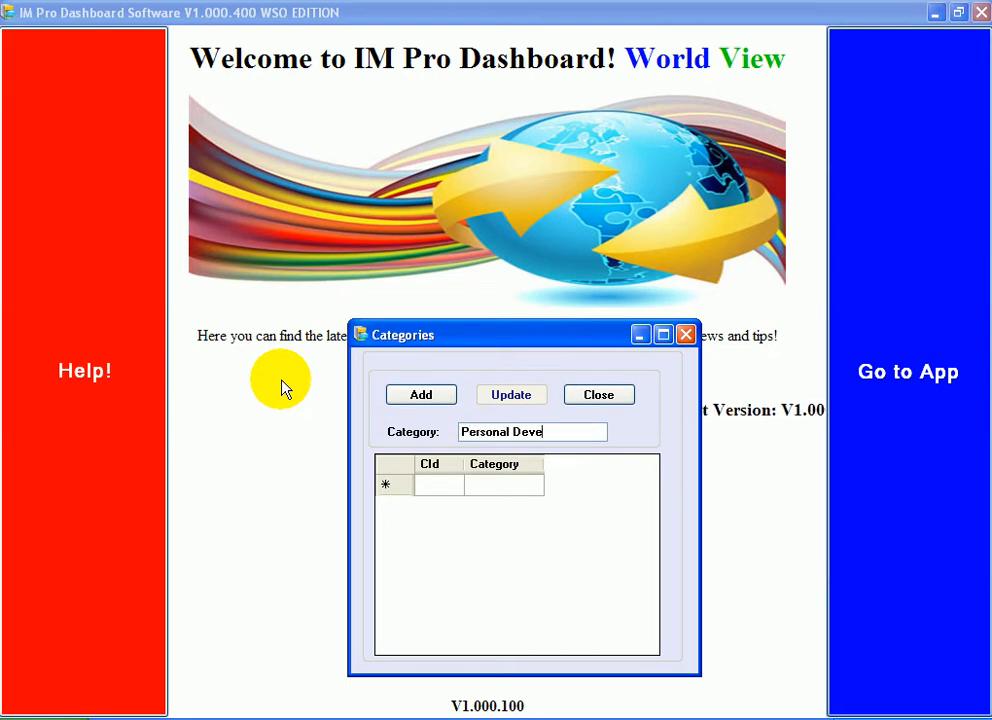
type("lopment")
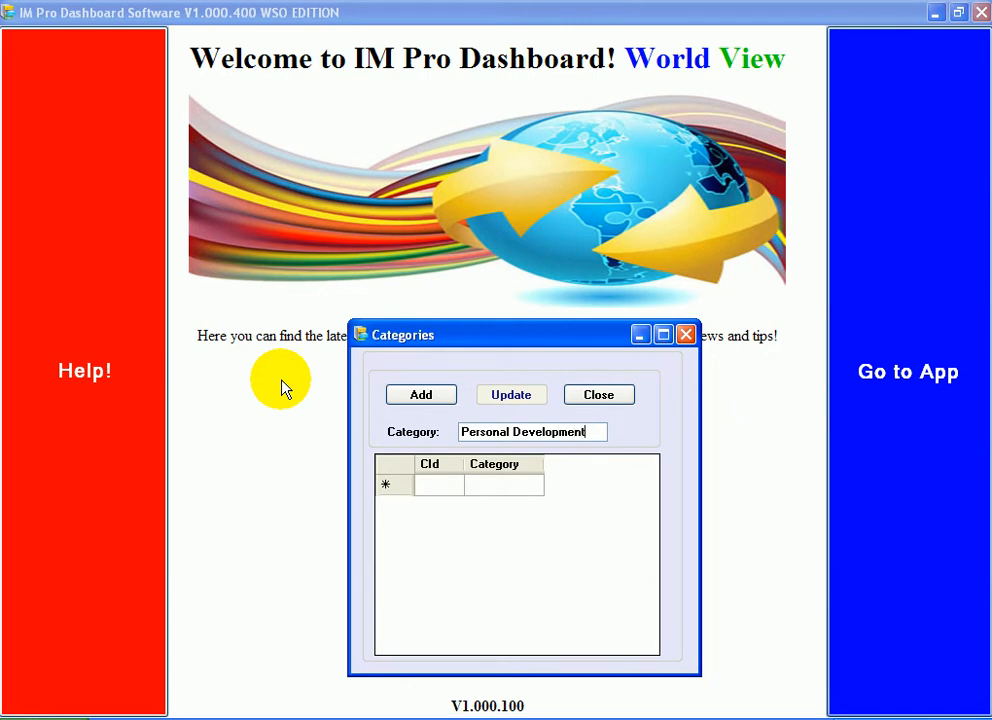
left_click(408, 394)
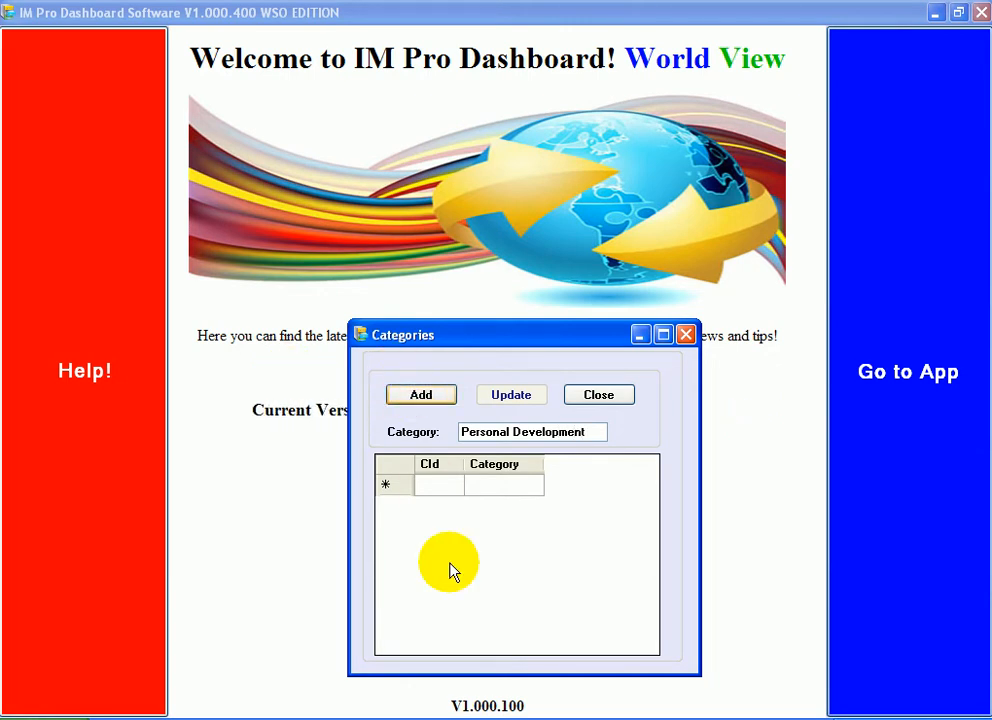
left_click_drag(492, 343, 484, 478)
left_click(495, 568)
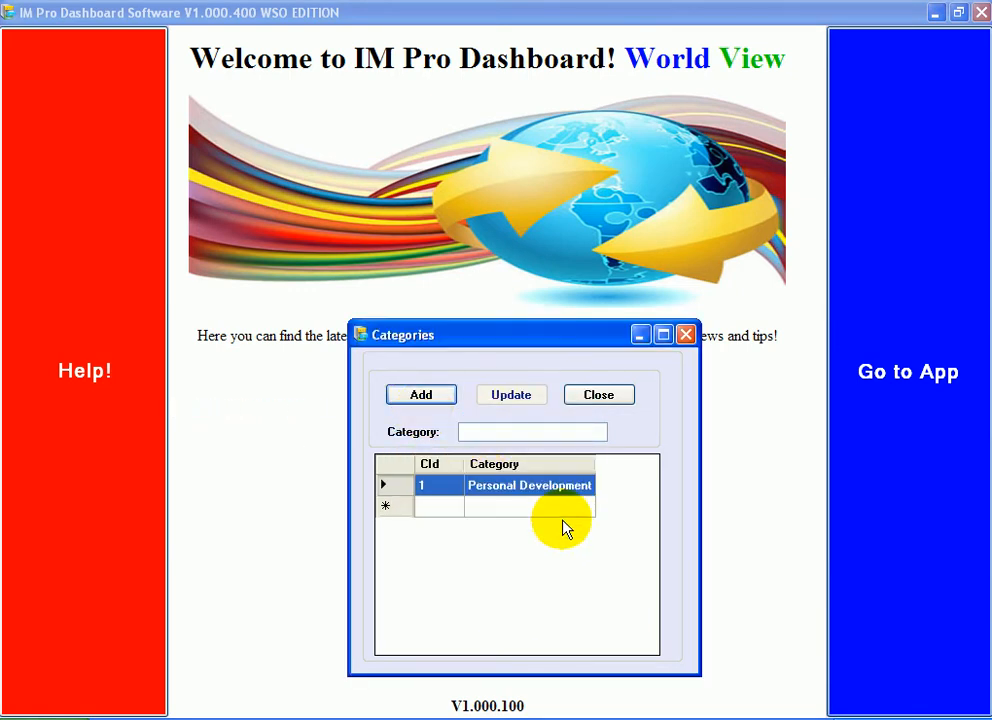
Add a second category named with the personal website's address and close the category manager
left_click(504, 430)
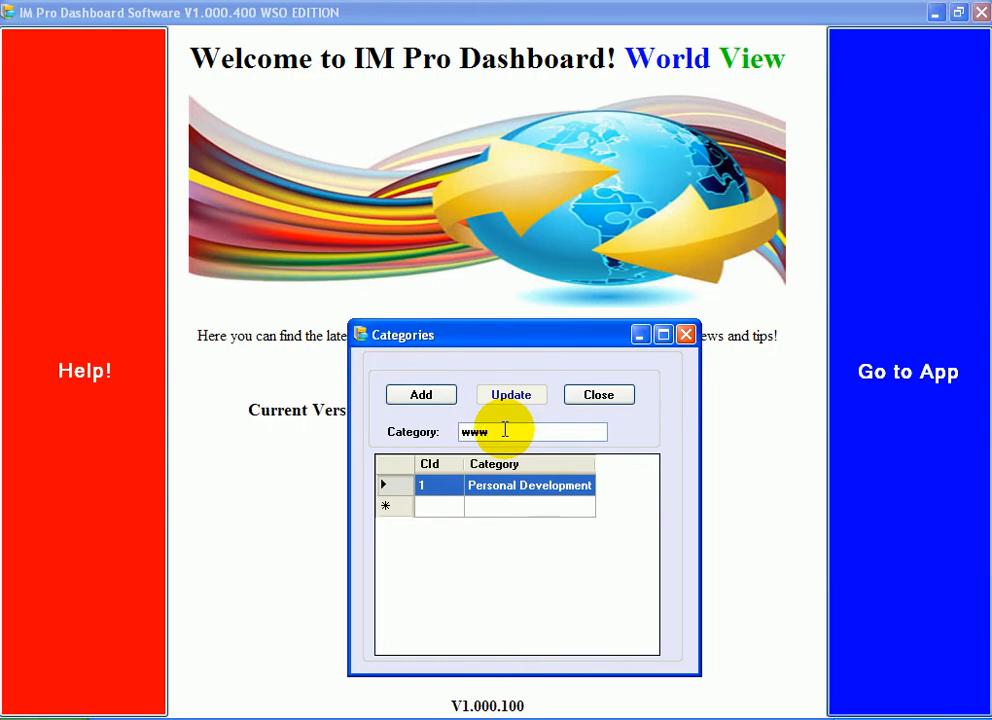
type(".koz")
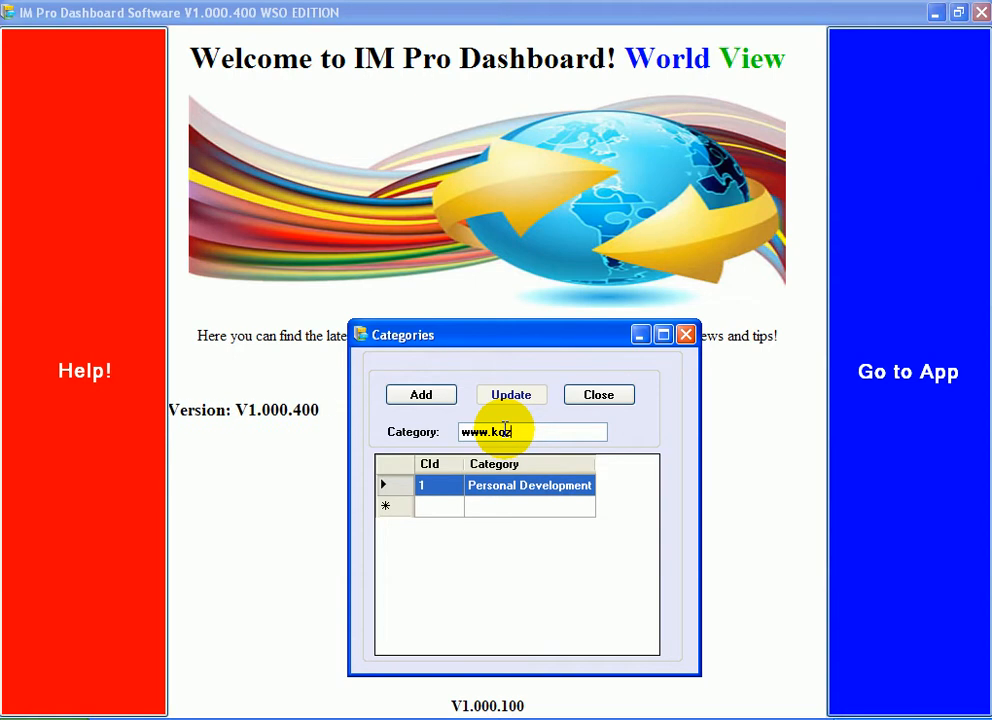
type("anhuseyin.org")
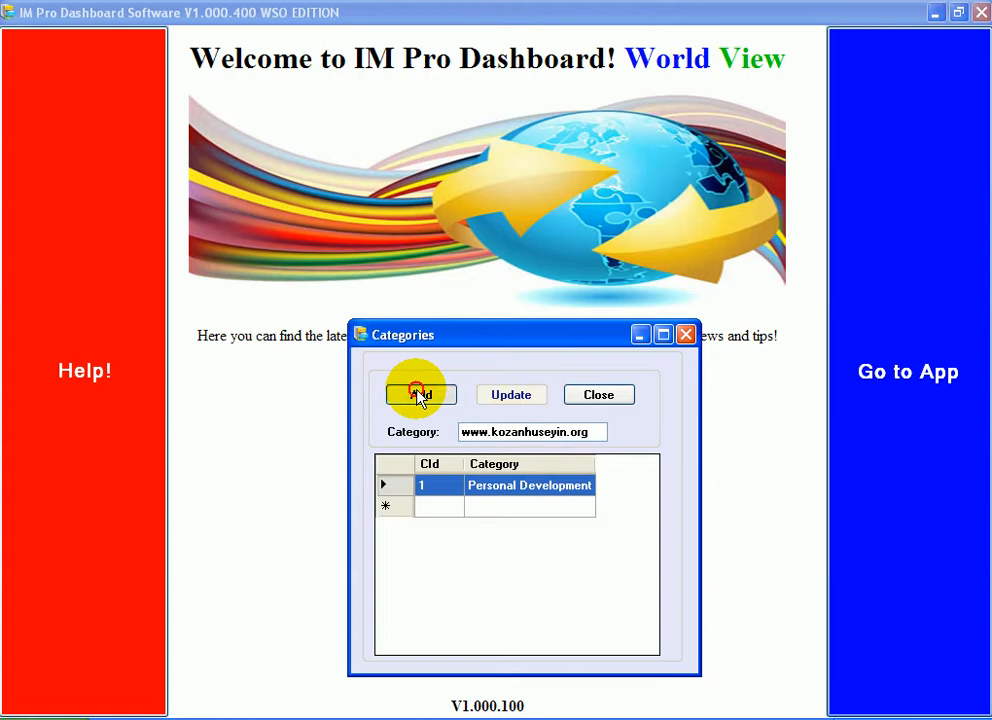
left_click(417, 395)
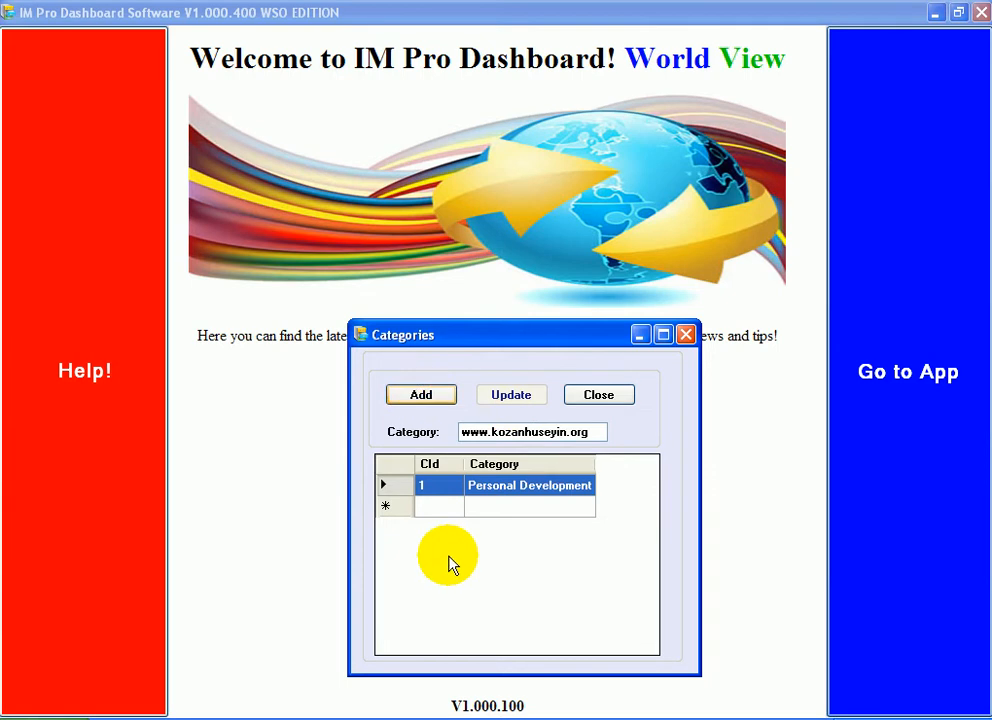
left_click(565, 422)
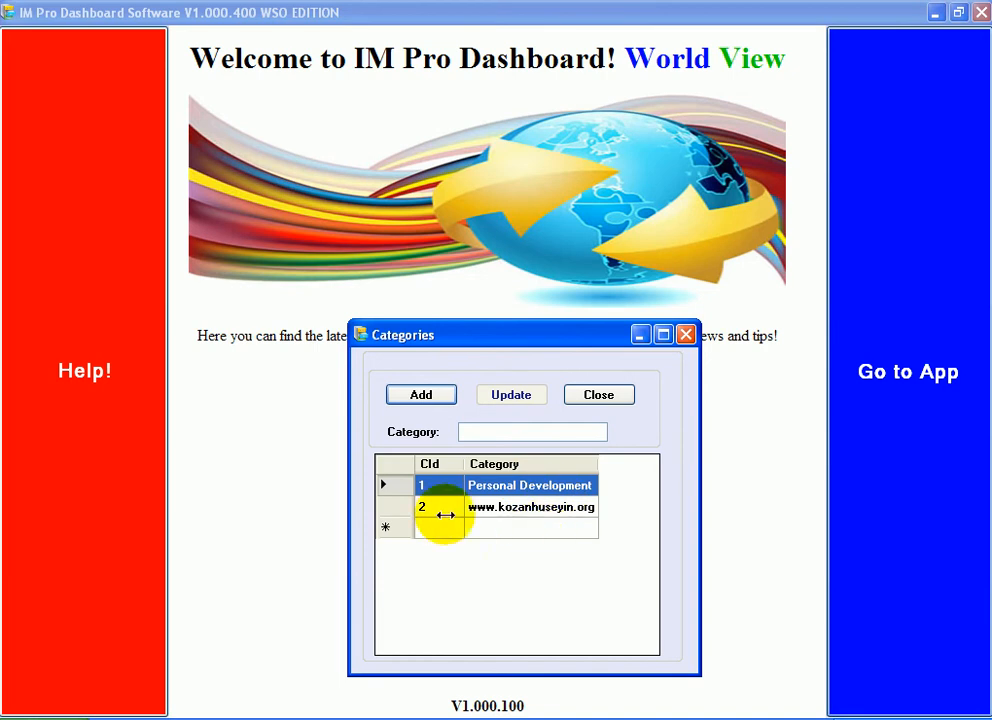
left_click(593, 399)
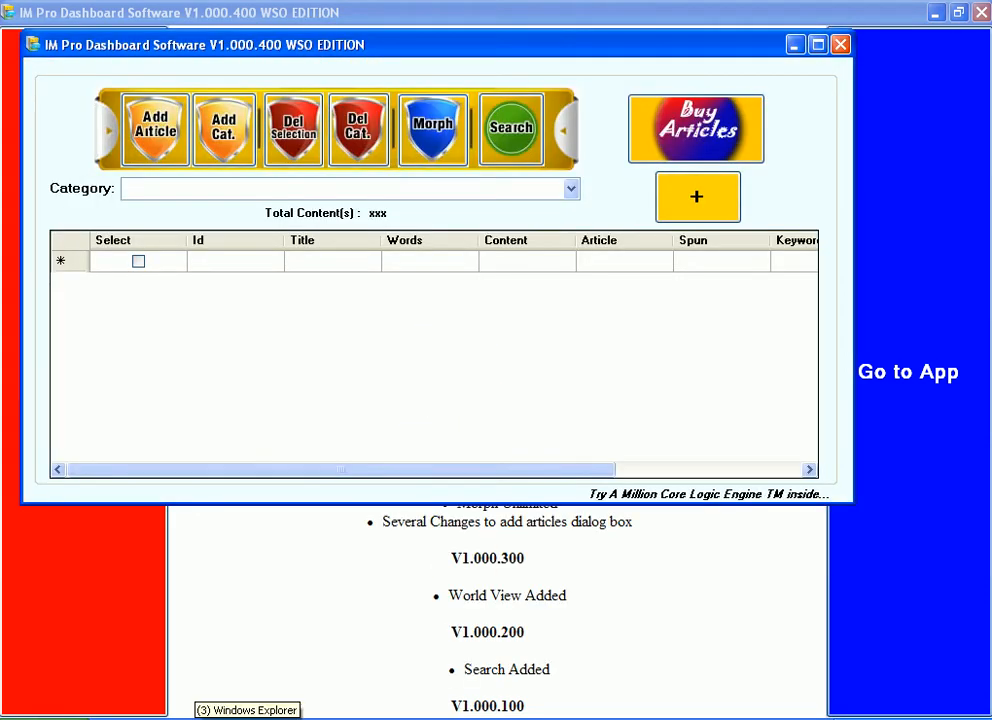
Bring up the IM Pro Dashboard program folder, look over its program and database files, and minimize the folder window
left_click(195, 718)
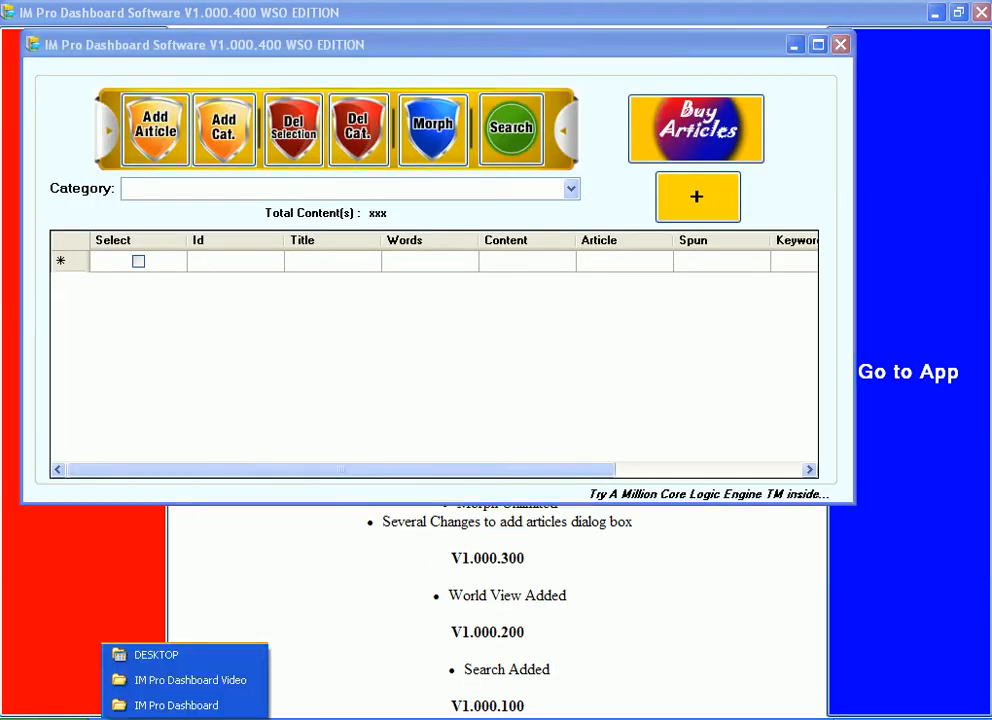
left_click(190, 704)
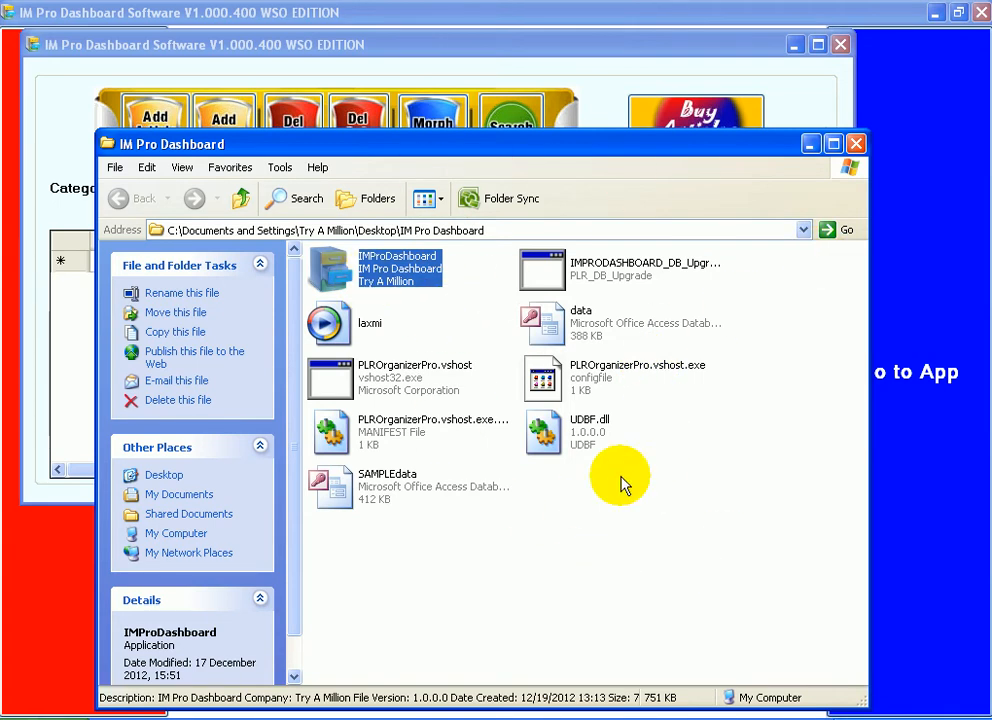
left_click(810, 149)
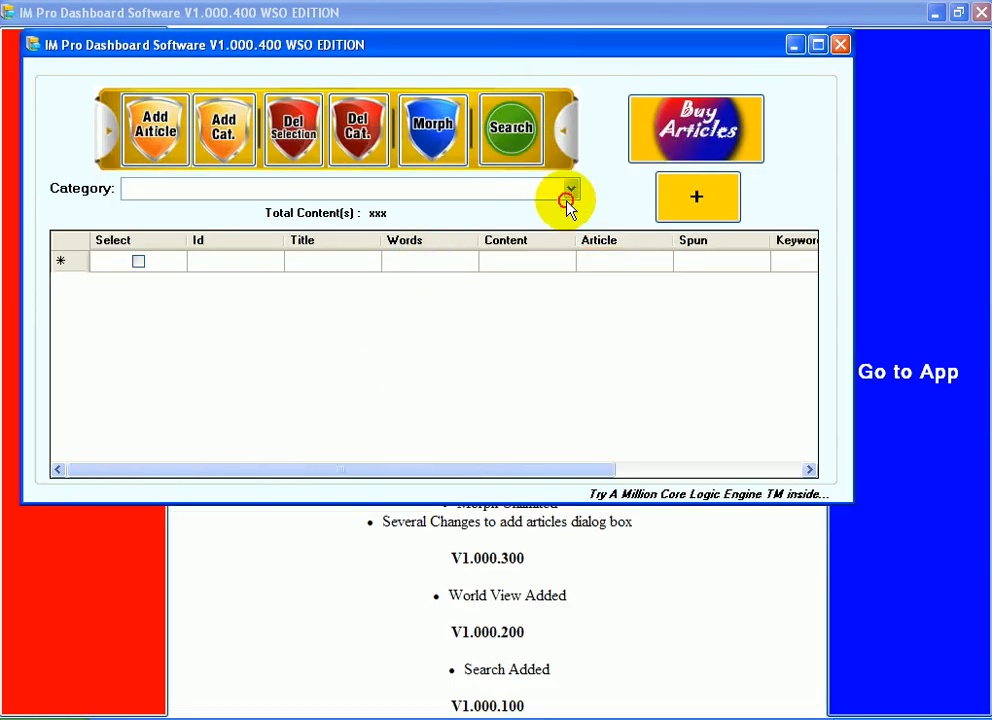
Choose the Personal Development category and open the morph options, moving their window clear of the article toolbar
left_click(570, 189)
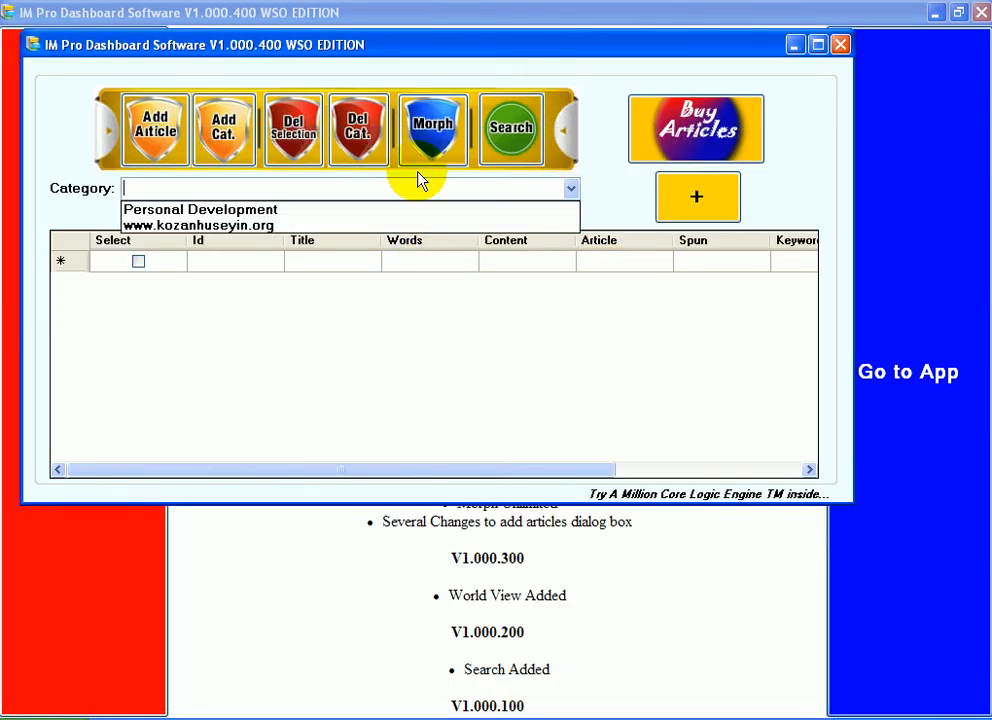
left_click(203, 217)
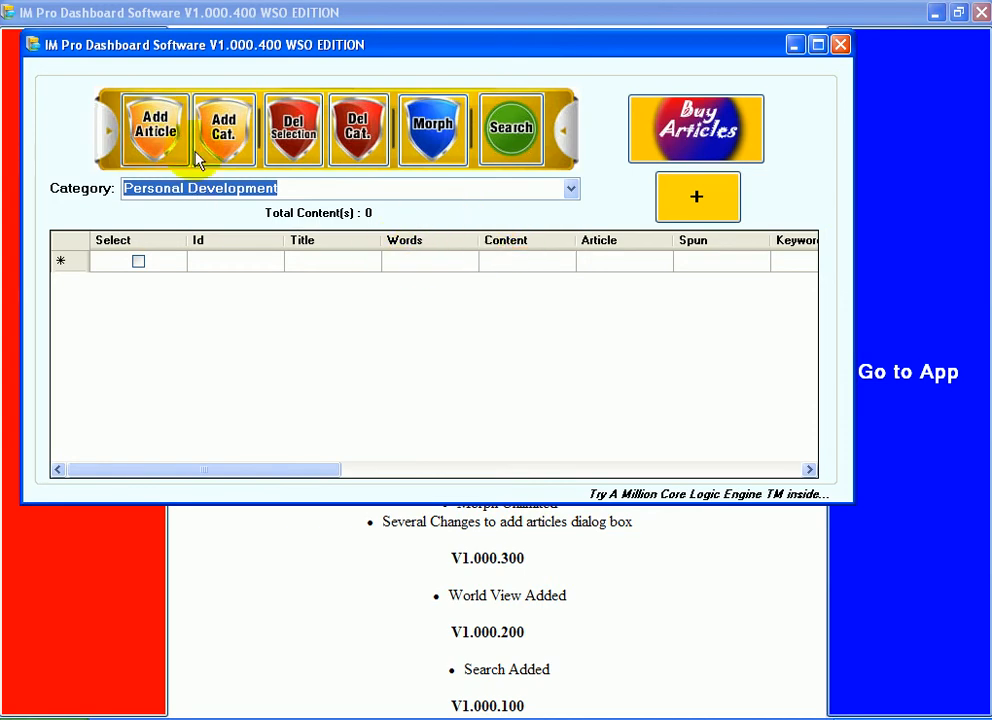
left_click(433, 131)
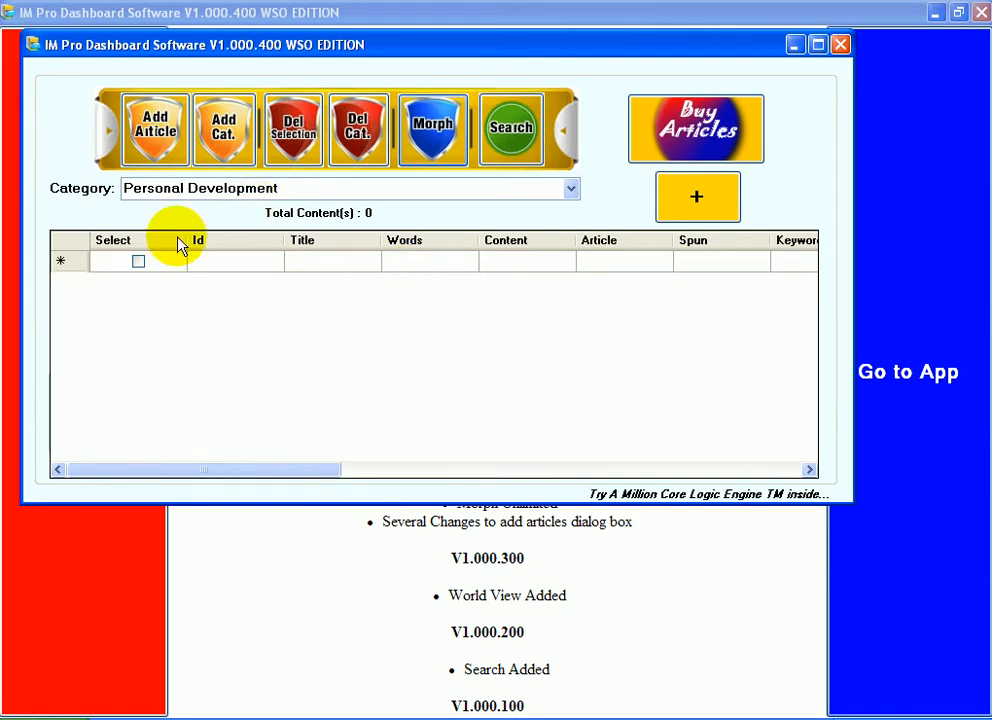
left_click(426, 128)
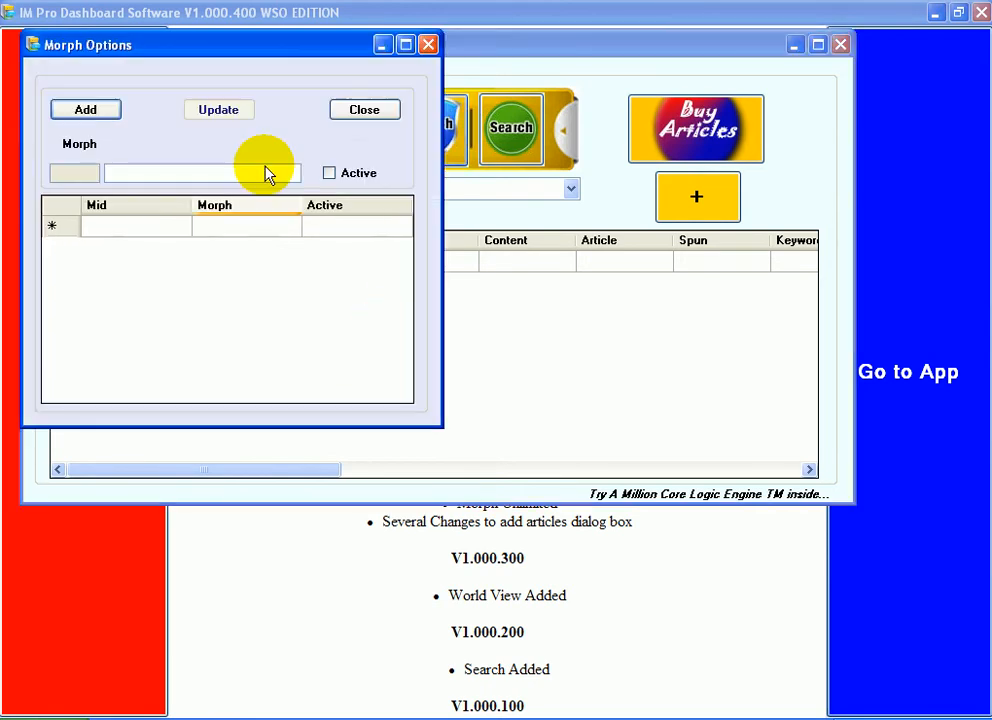
left_click_drag(239, 47, 428, 266)
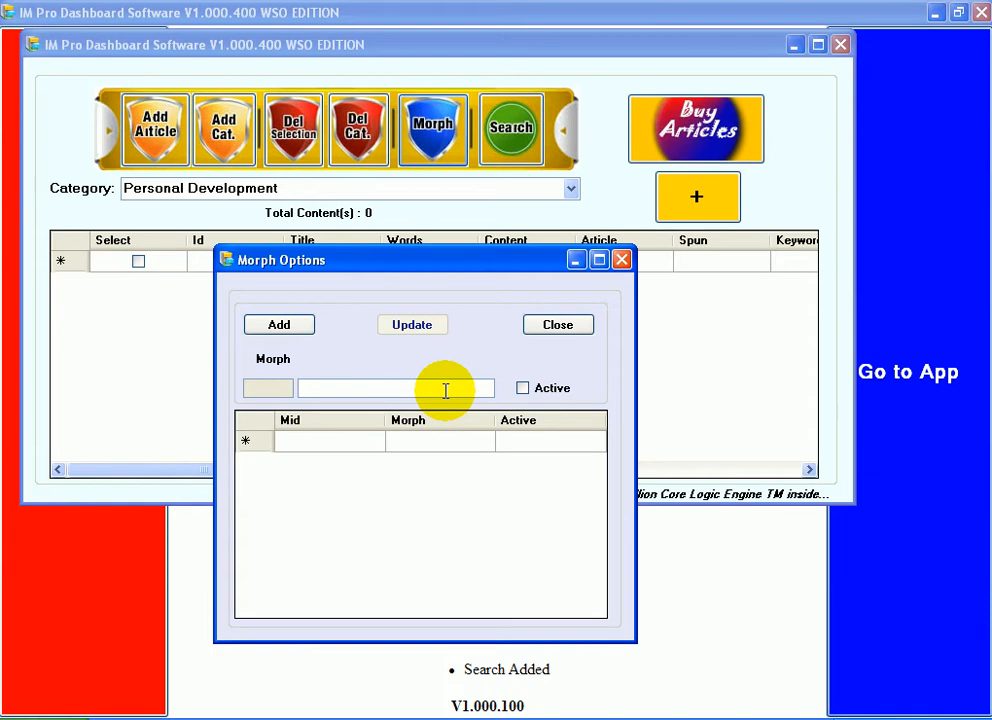
Add two morph options named Facebook and Wrote Content
type("Faceb")
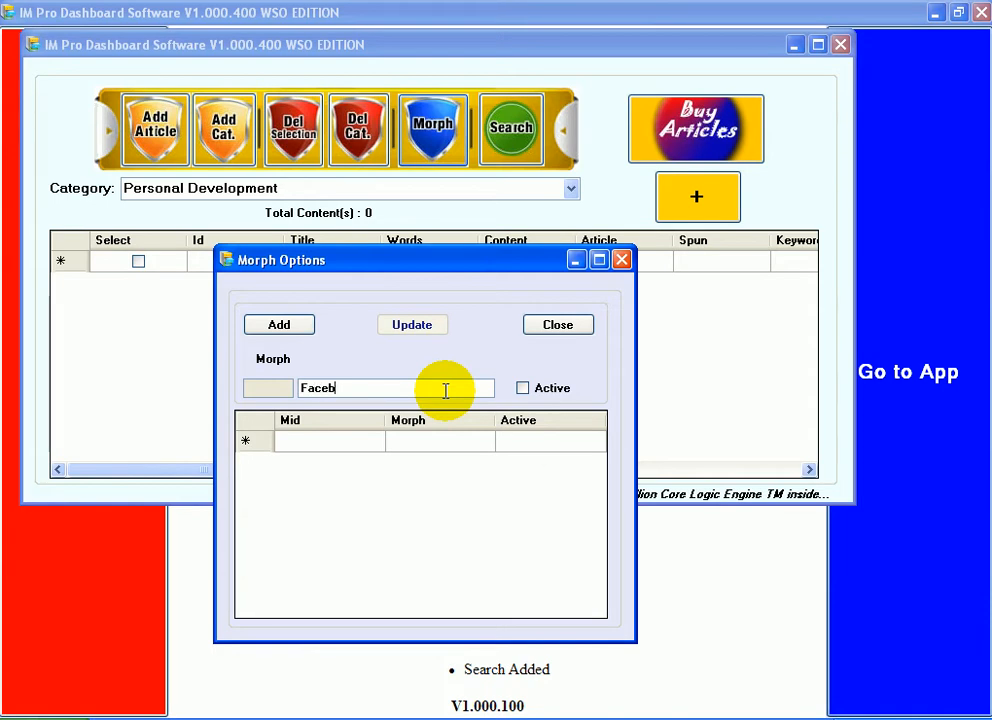
type("ook")
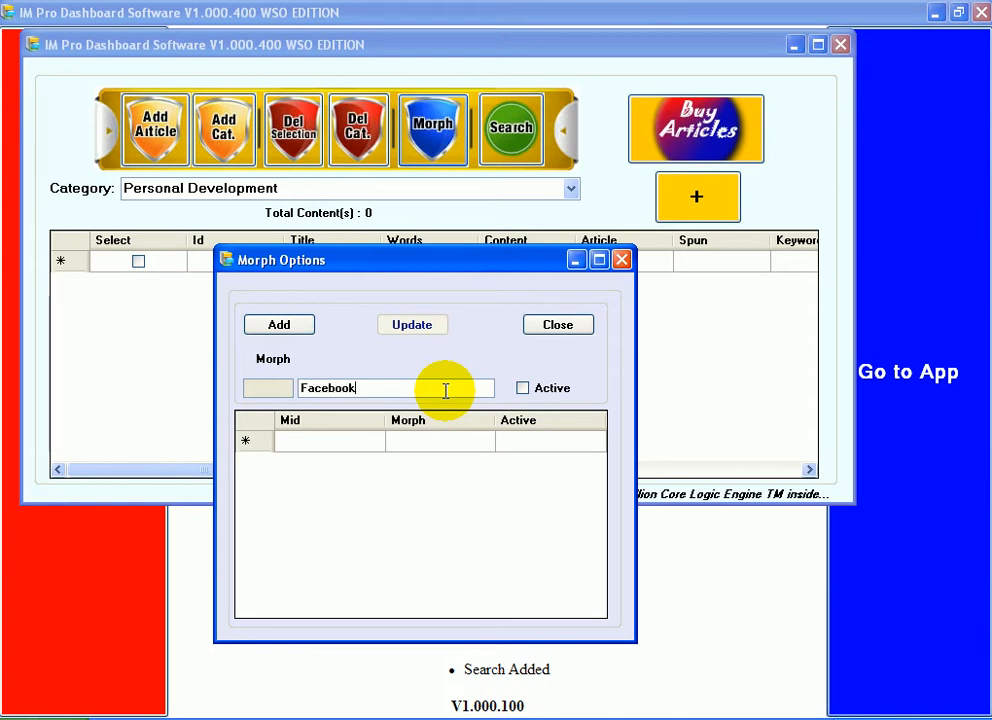
left_click(281, 330)
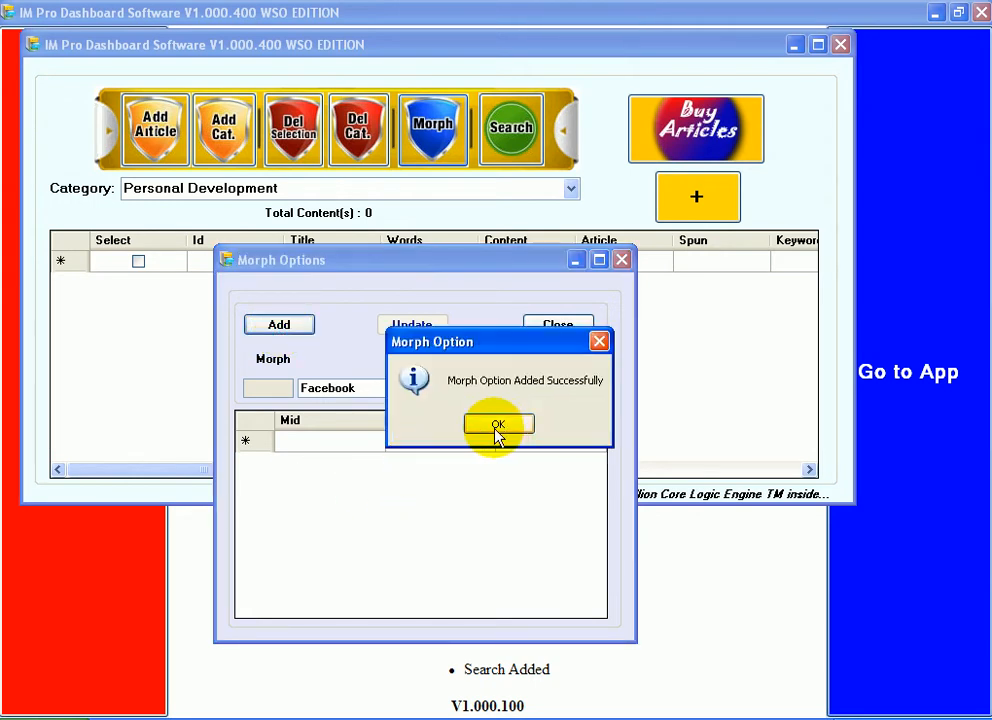
left_click(496, 425)
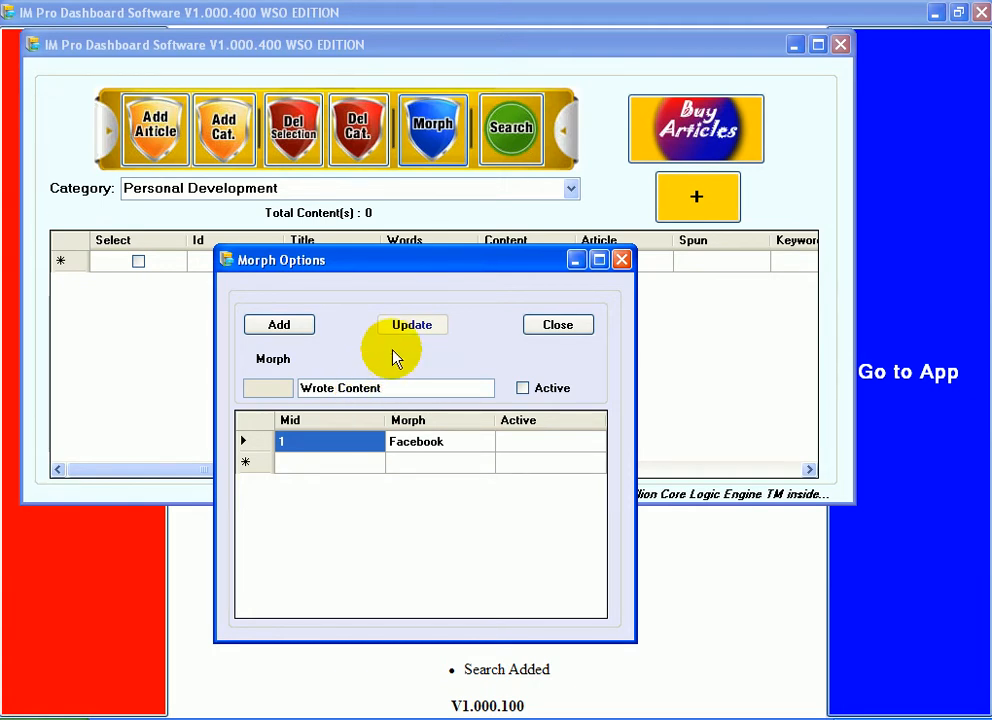
left_click(281, 327)
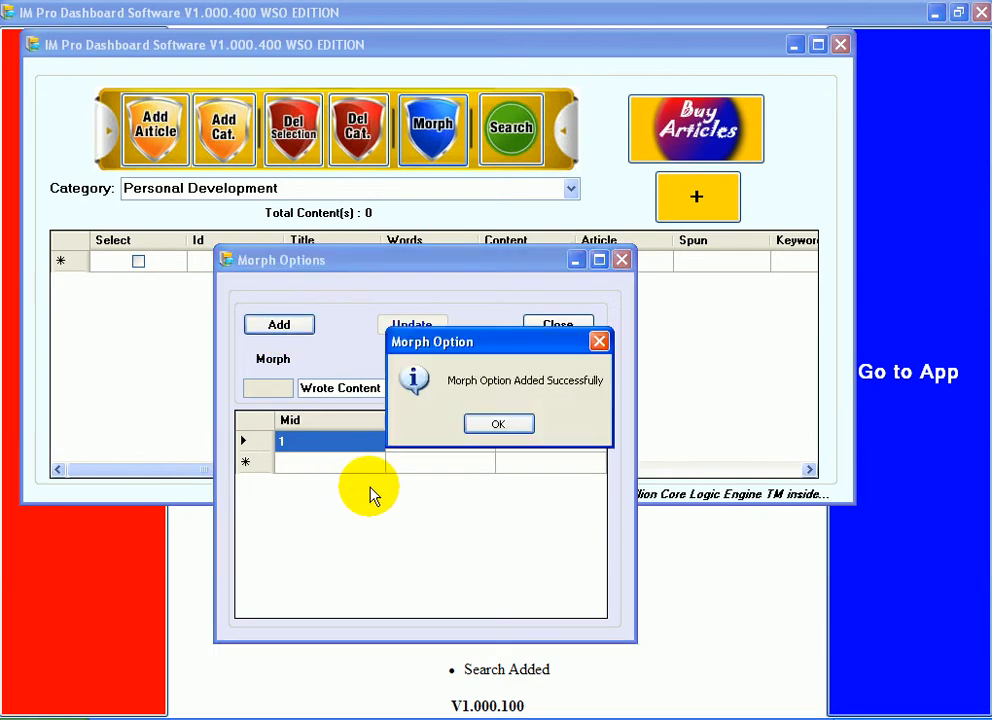
left_click(500, 423)
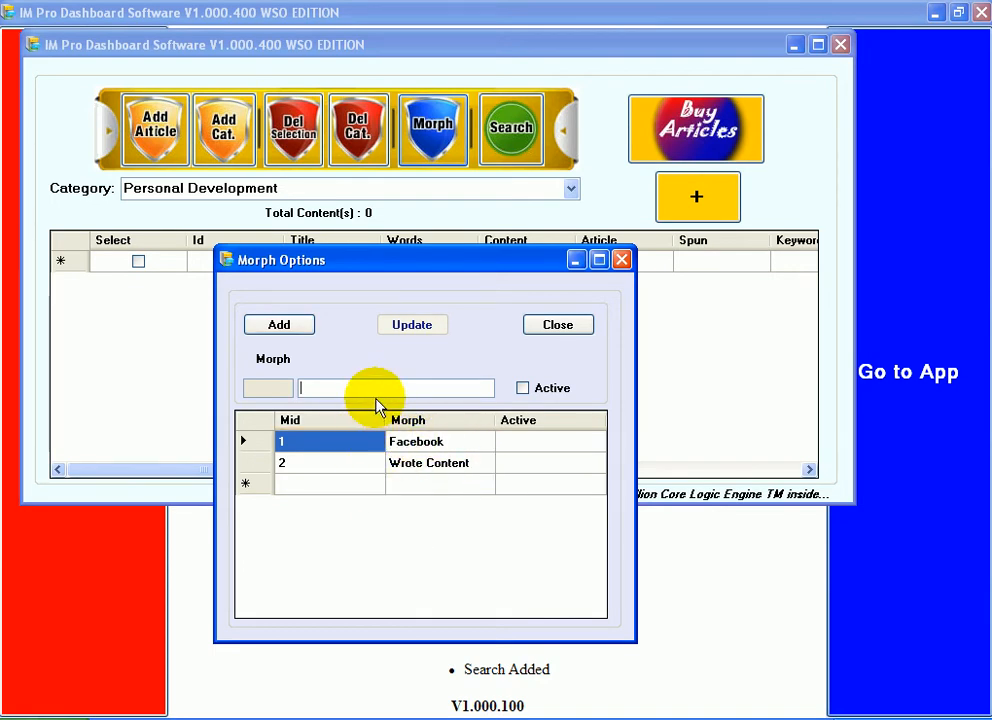
Add two more morph options named Twitter and EzineArticles
type("F")
type("witter")
left_click(288, 324)
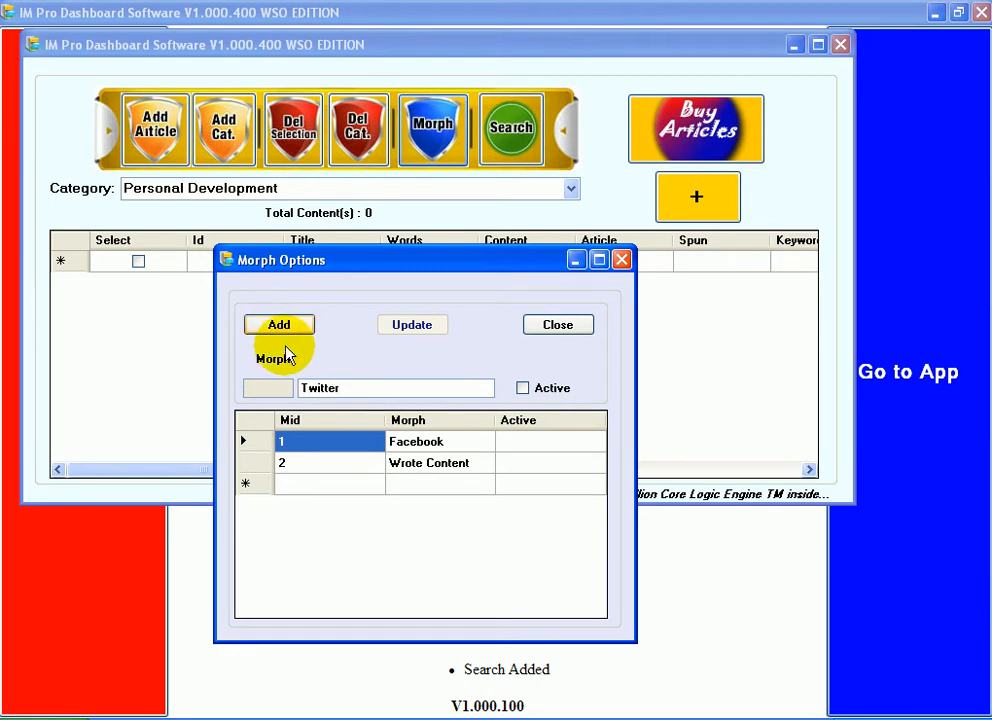
left_click(505, 423)
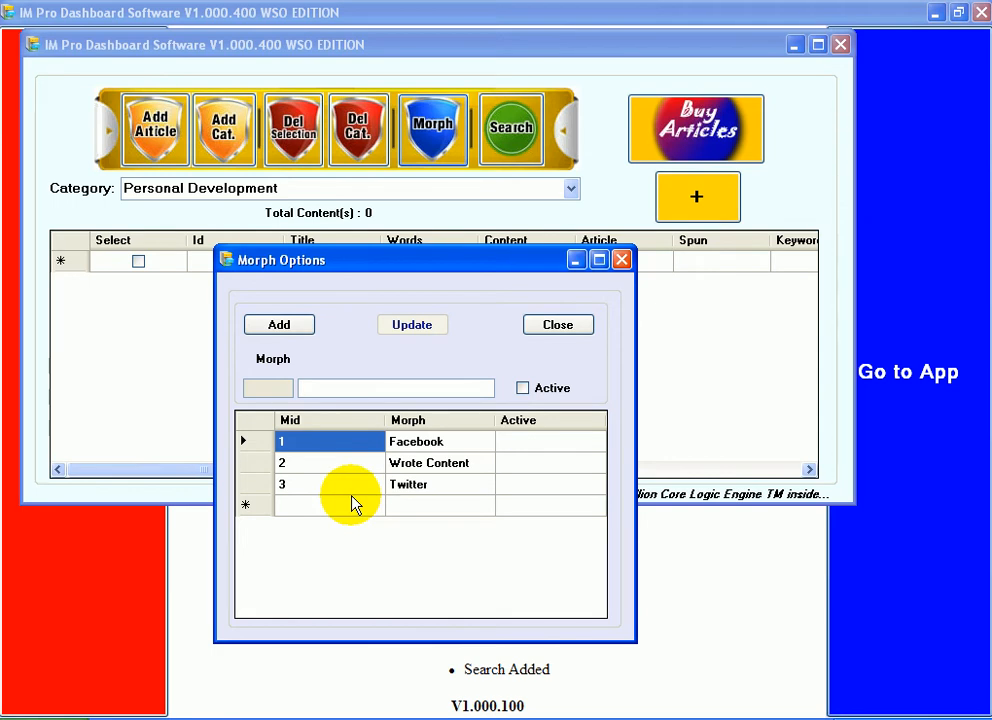
type("EzineArticles")
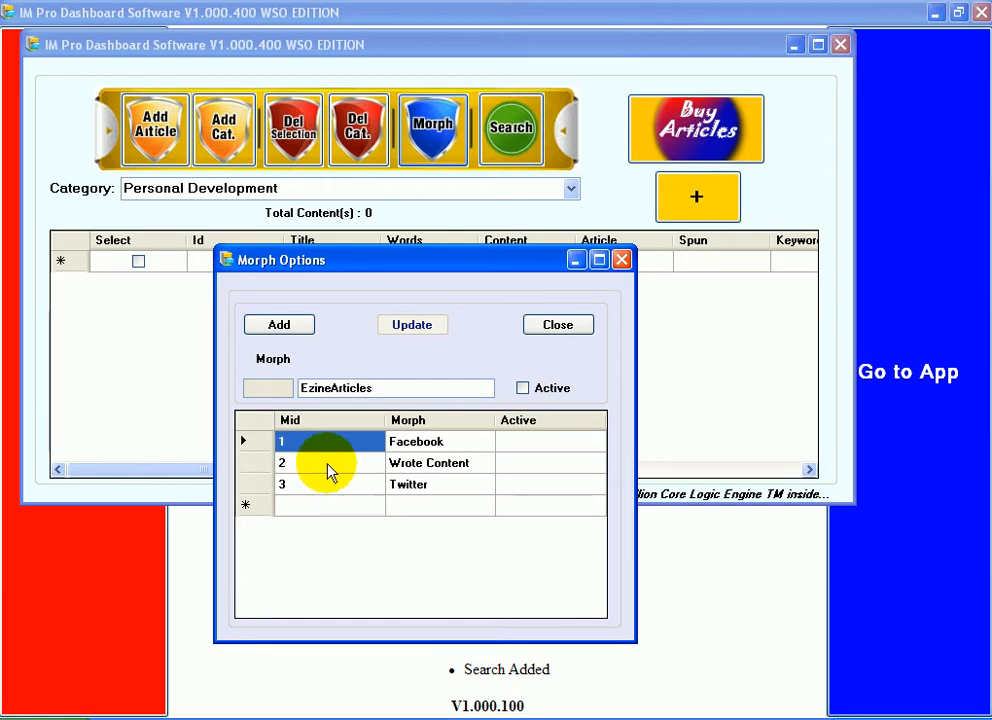
left_click(277, 334)
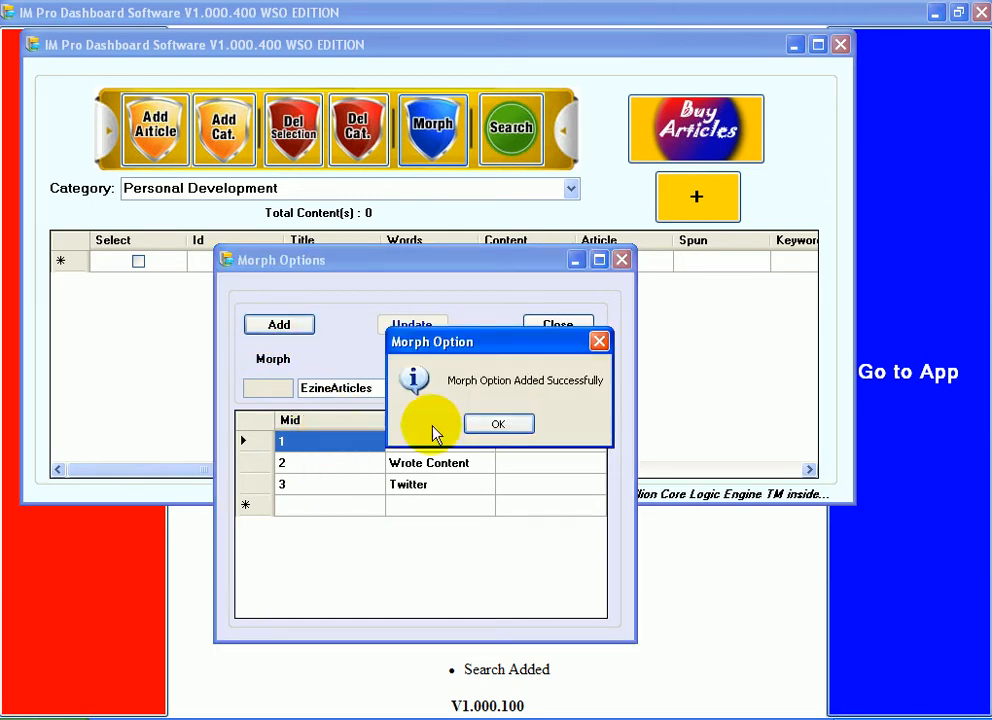
left_click(478, 424)
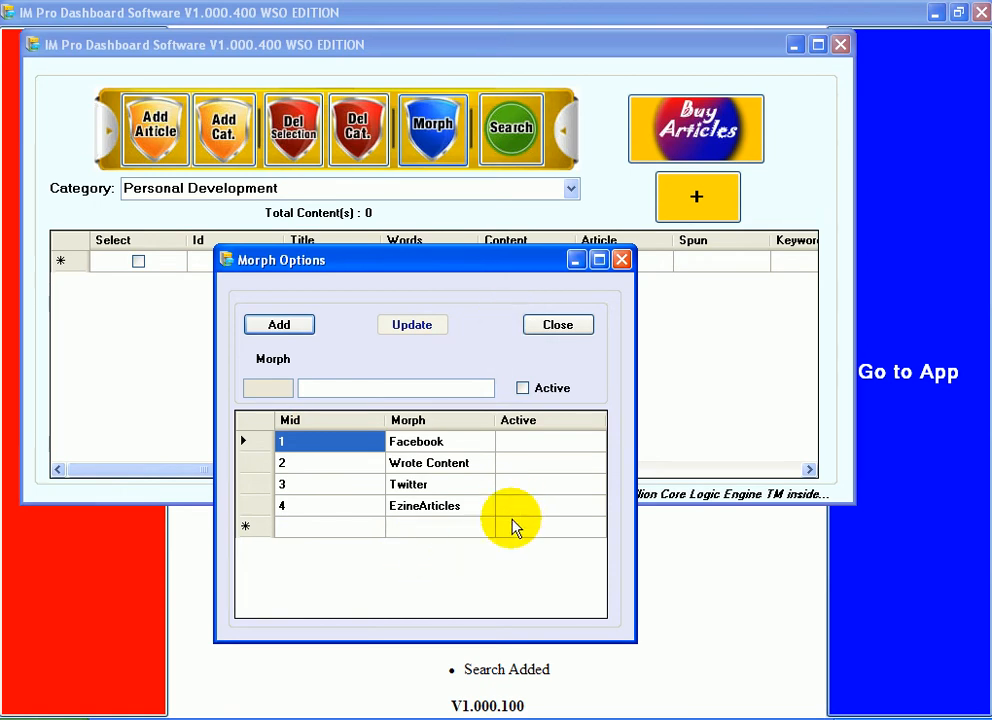
Add a morph option named Added Blog to the list
left_click(392, 381)
type("Added")
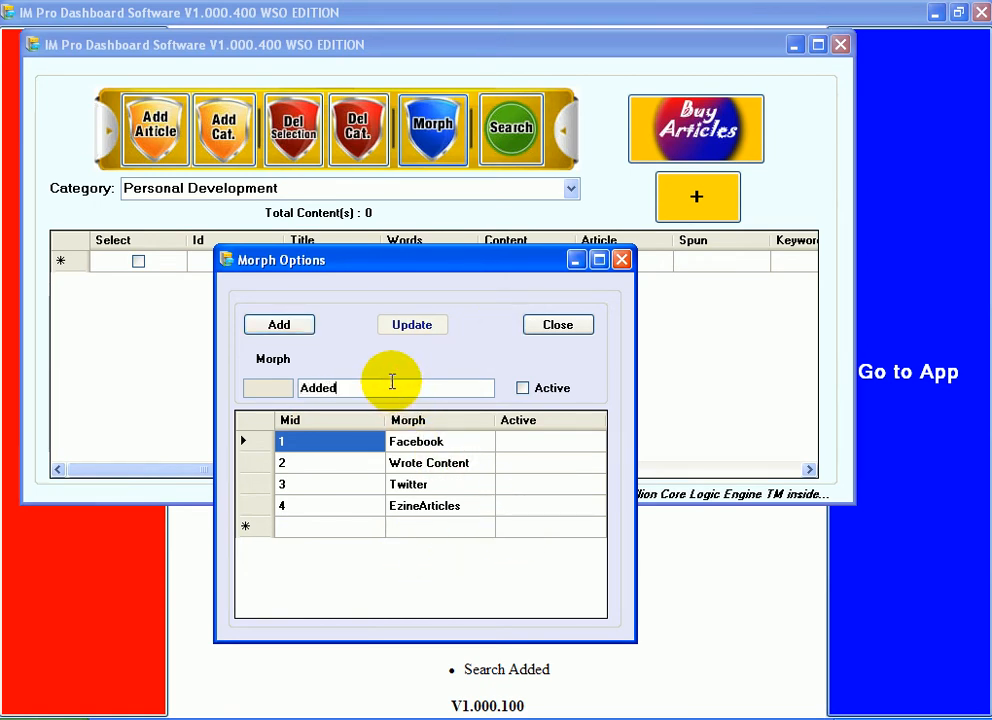
type(" t")
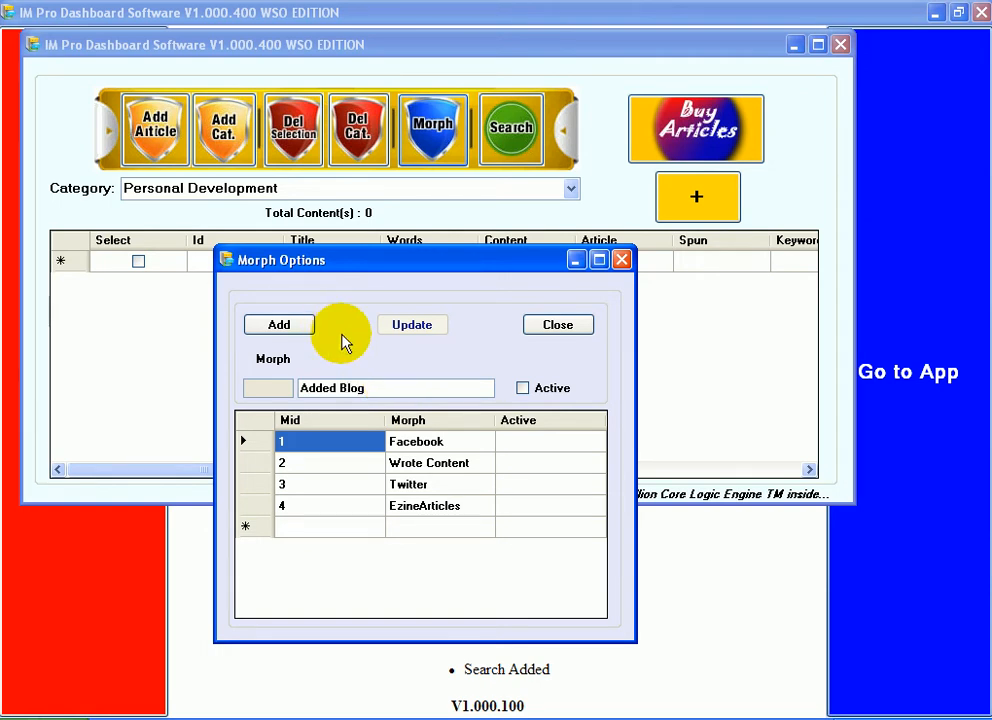
left_click(296, 329)
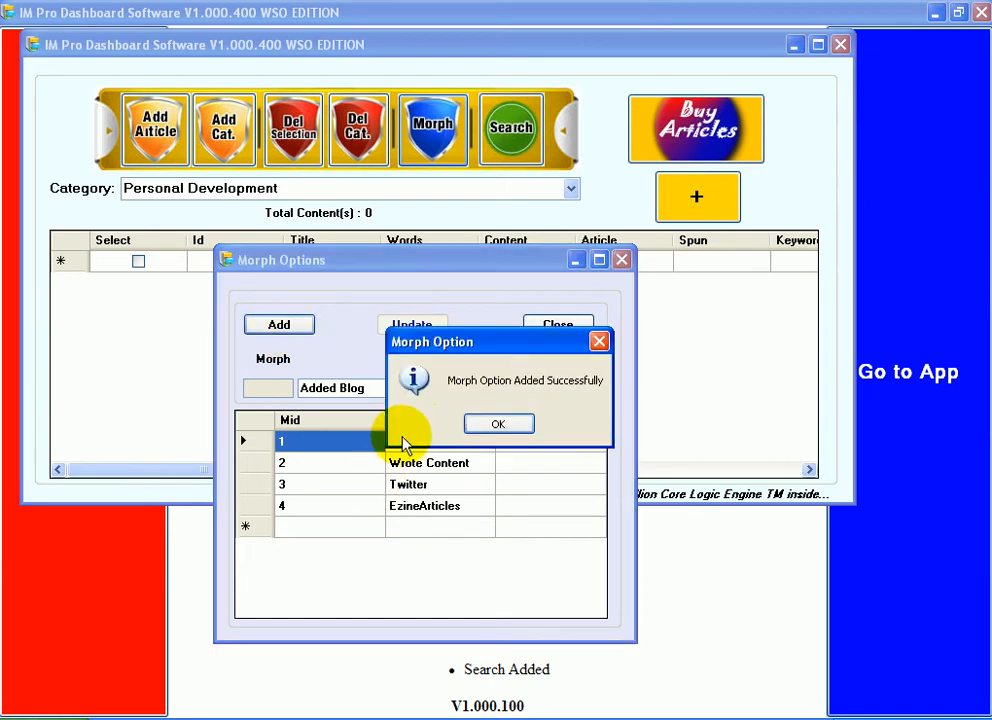
left_click(474, 434)
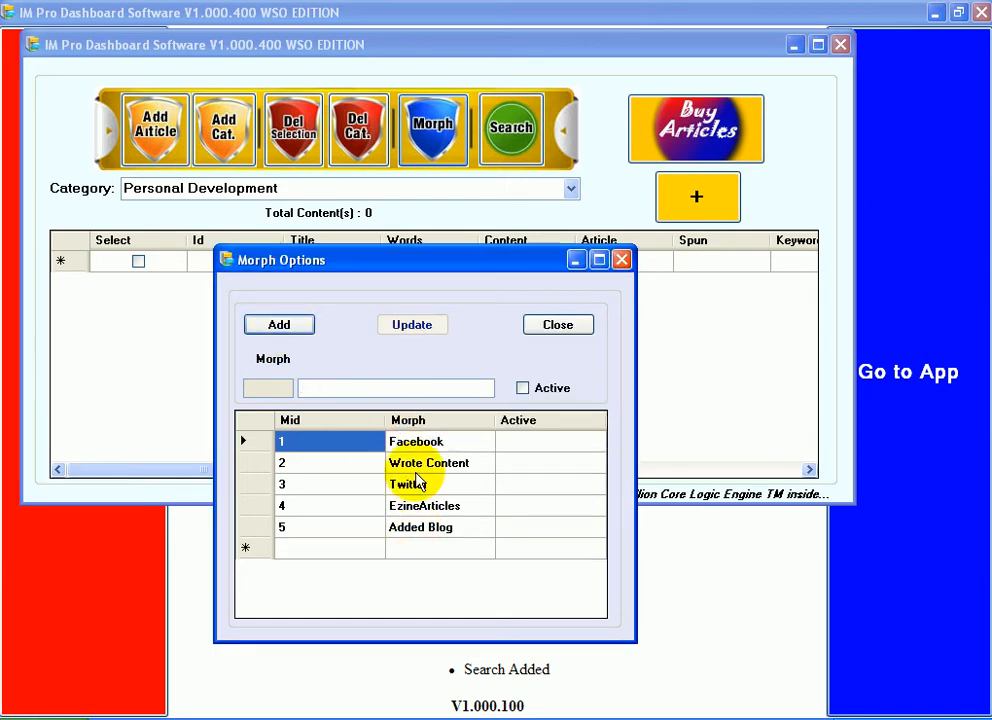
Add the morph options SENuke and AMR to the list
left_click(343, 386)
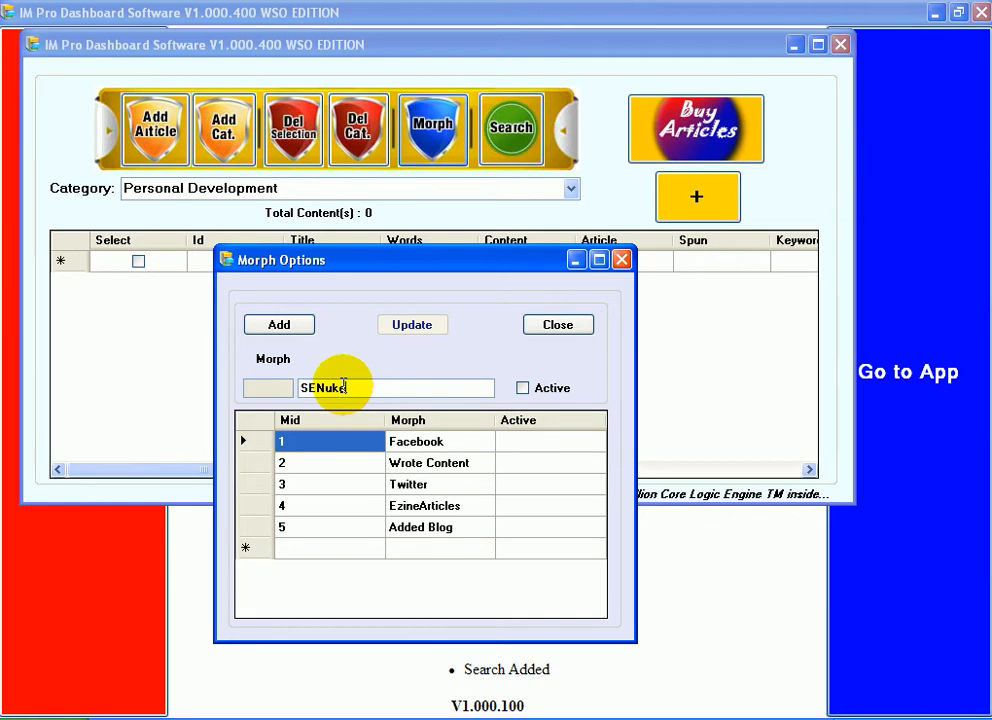
left_click(277, 330)
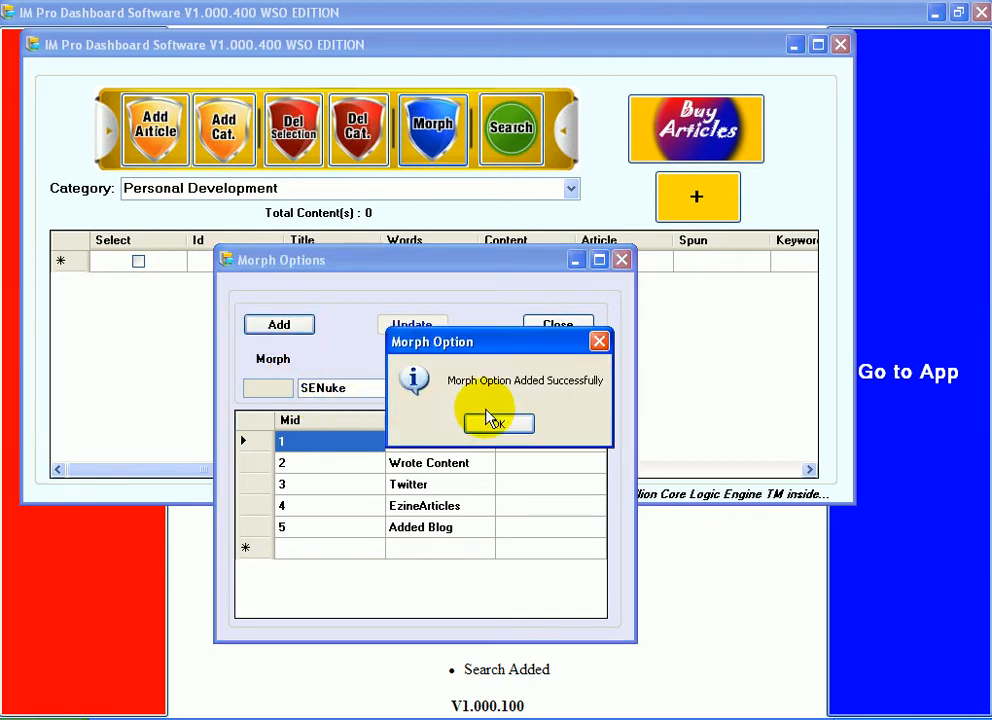
left_click(493, 422)
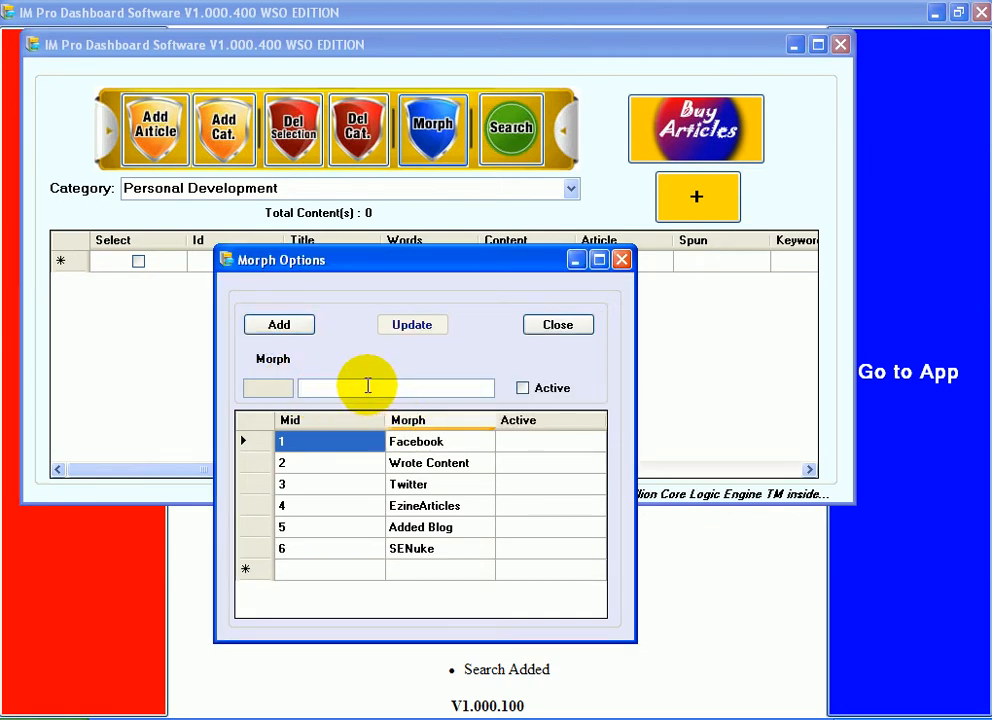
left_click(368, 386)
type("AMR")
left_click(279, 326)
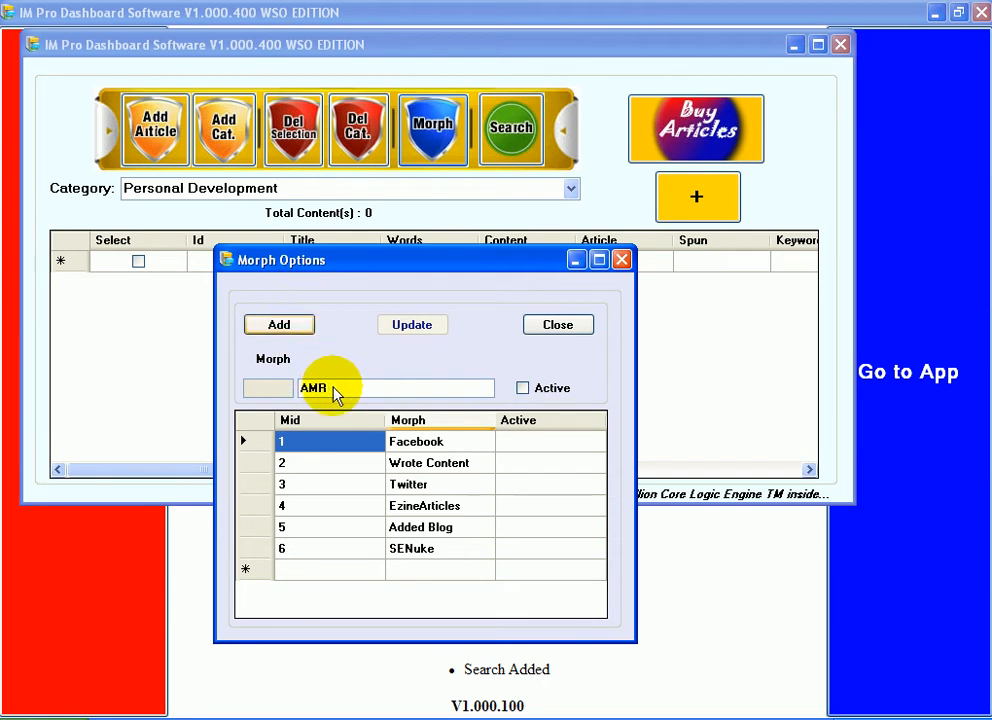
left_click(500, 424)
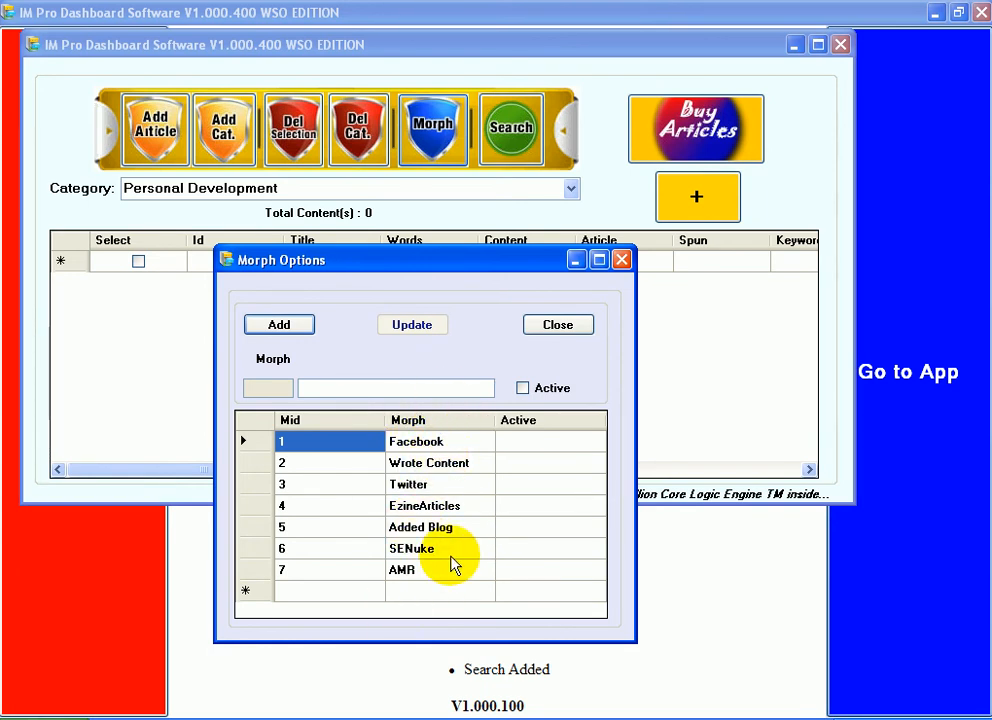
Set the Added Blog, EzineArticles and SENuke morph options to active
left_click(538, 533)
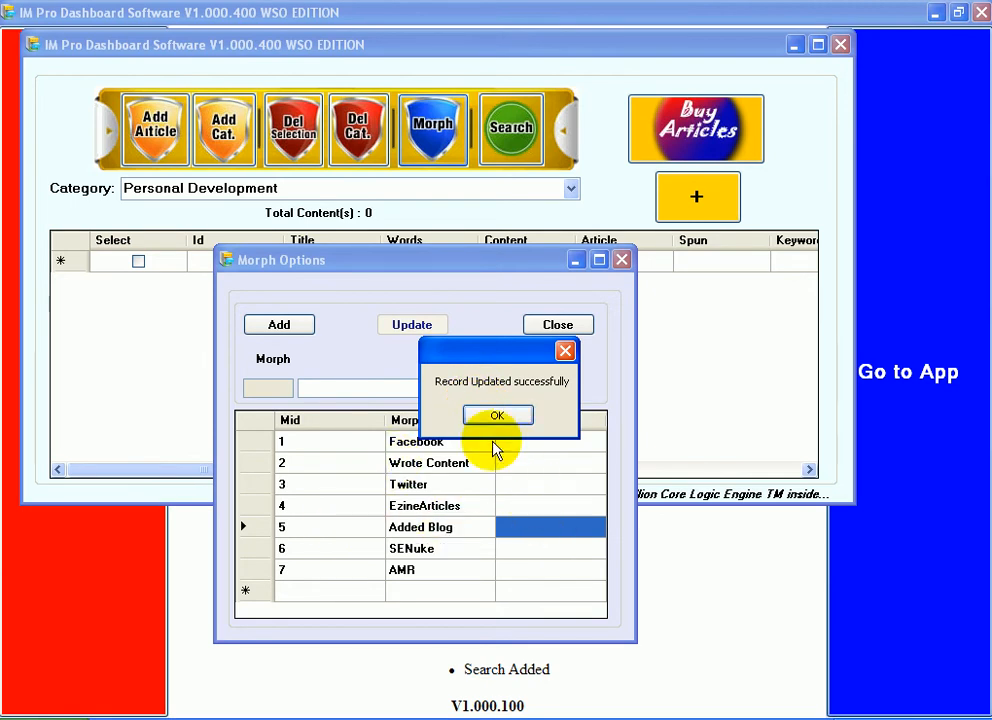
left_click_drag(505, 350, 408, 343)
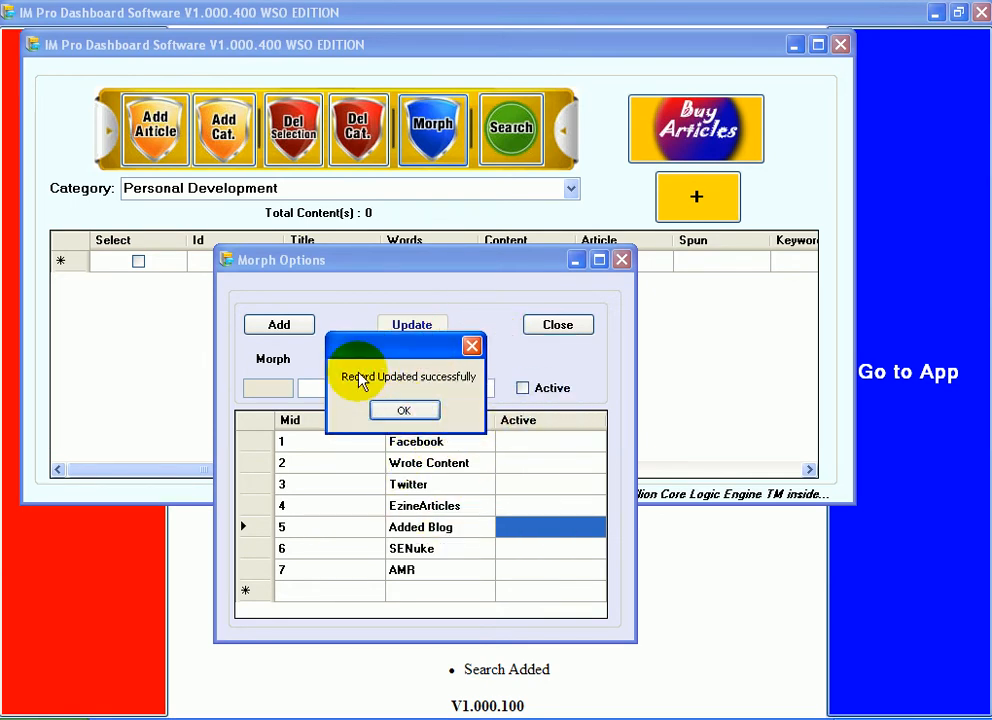
left_click(414, 413)
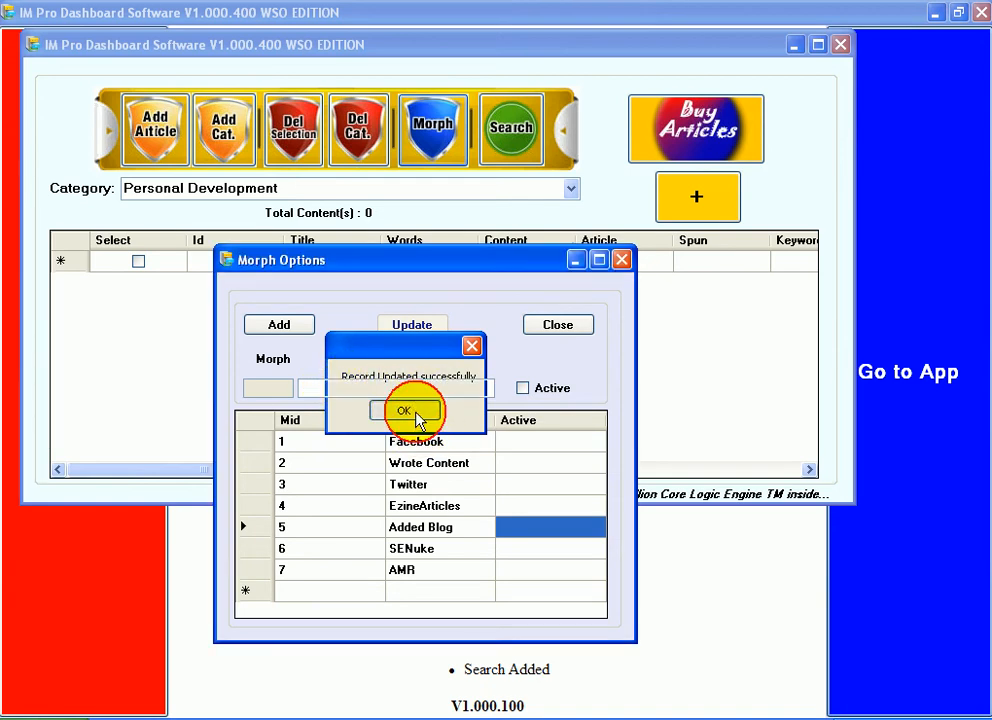
left_click(525, 506)
left_click(497, 416)
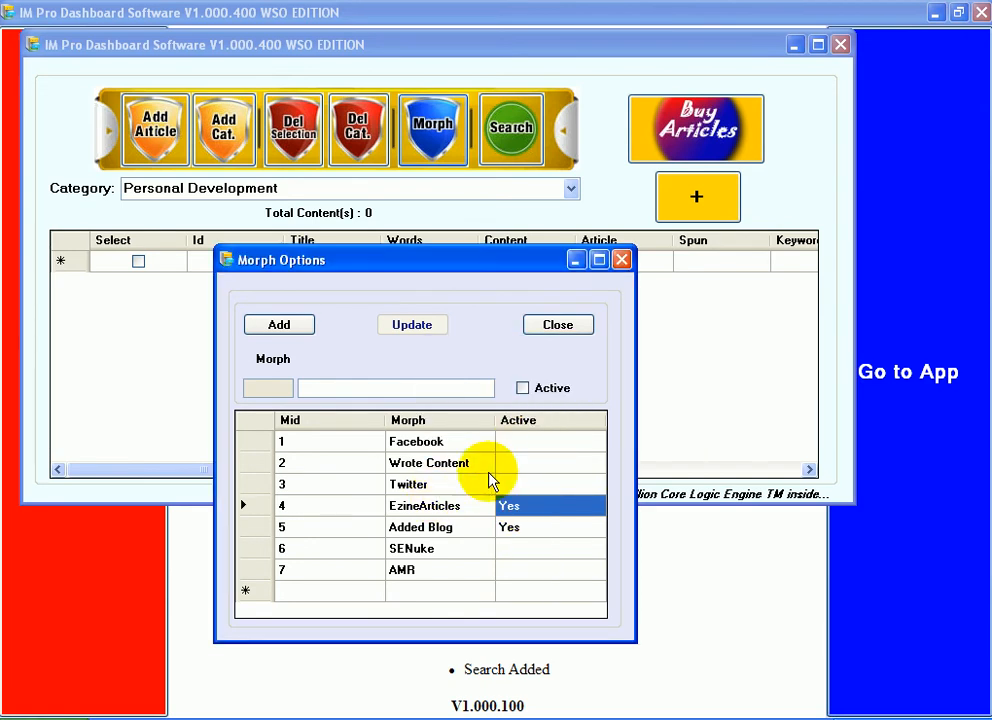
left_click(508, 553)
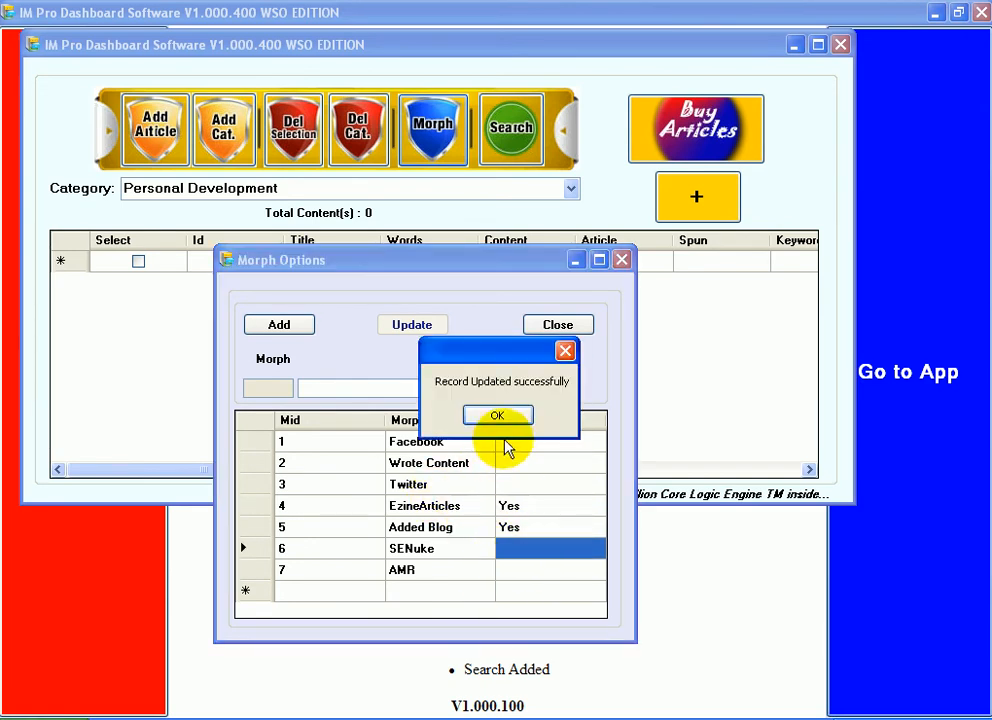
left_click(503, 418)
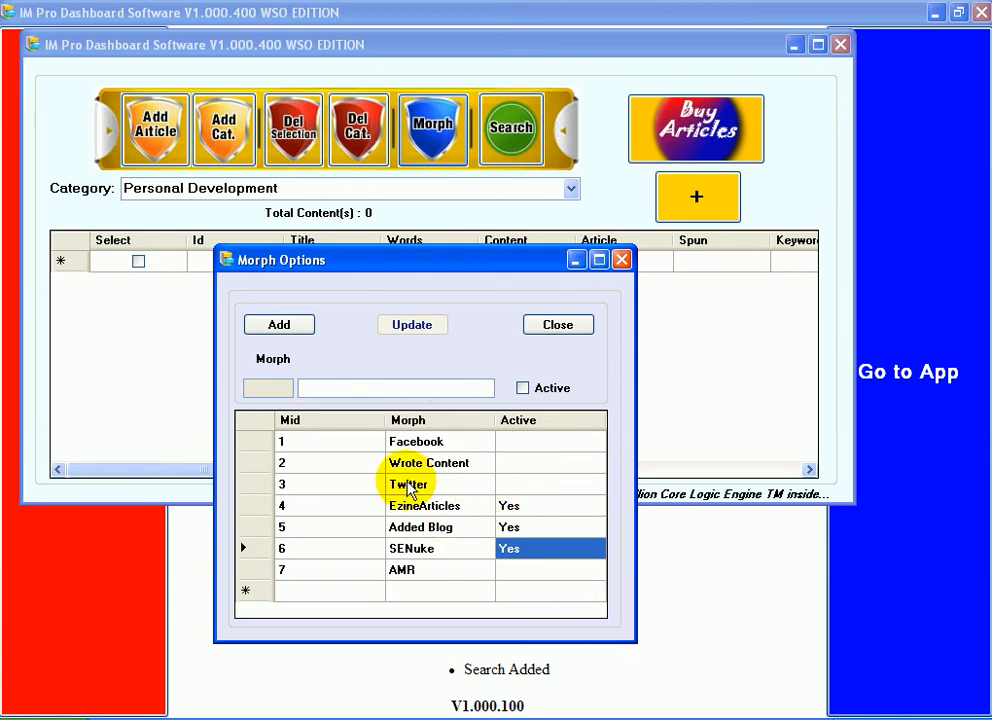
Deactivate the EzineArticles morph option, activate Facebook, and close the morph options
left_click(527, 514)
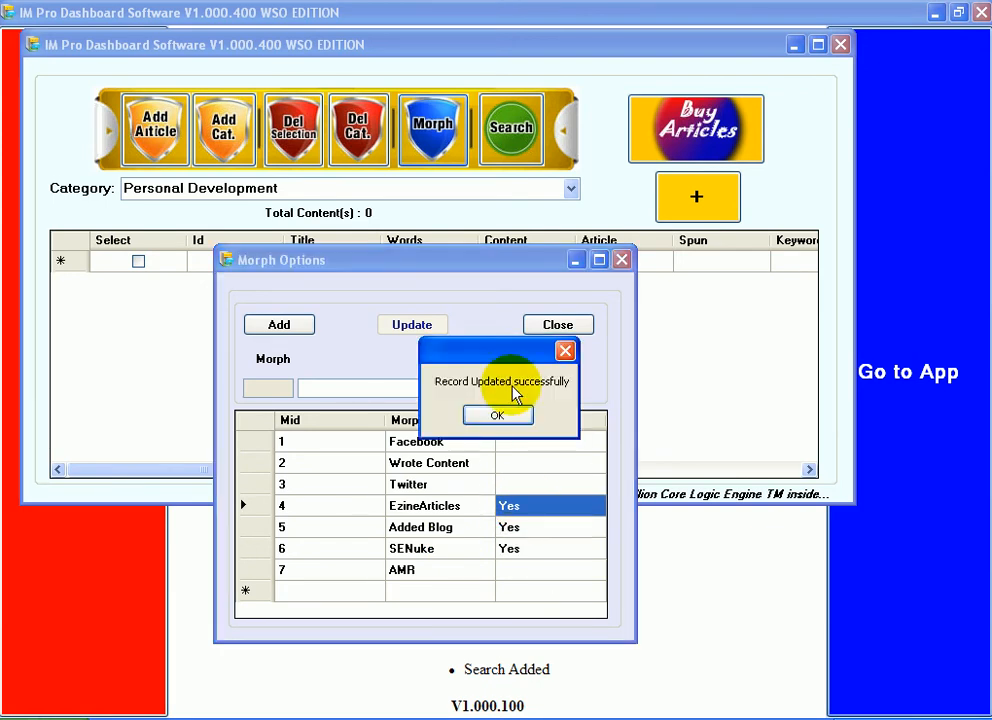
left_click(497, 414)
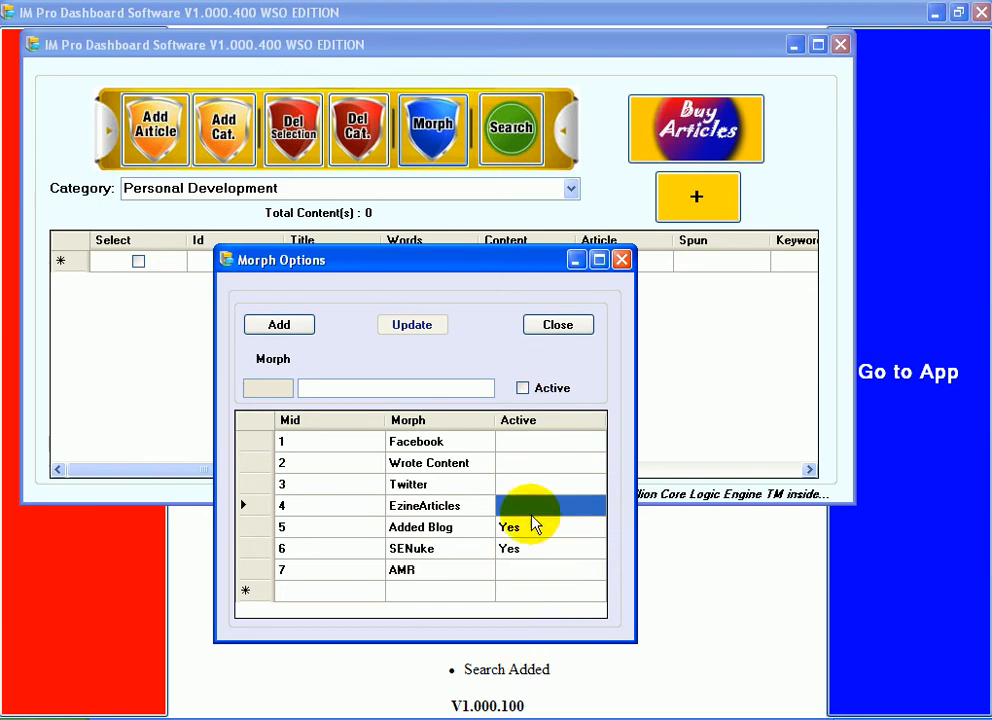
left_click(535, 445)
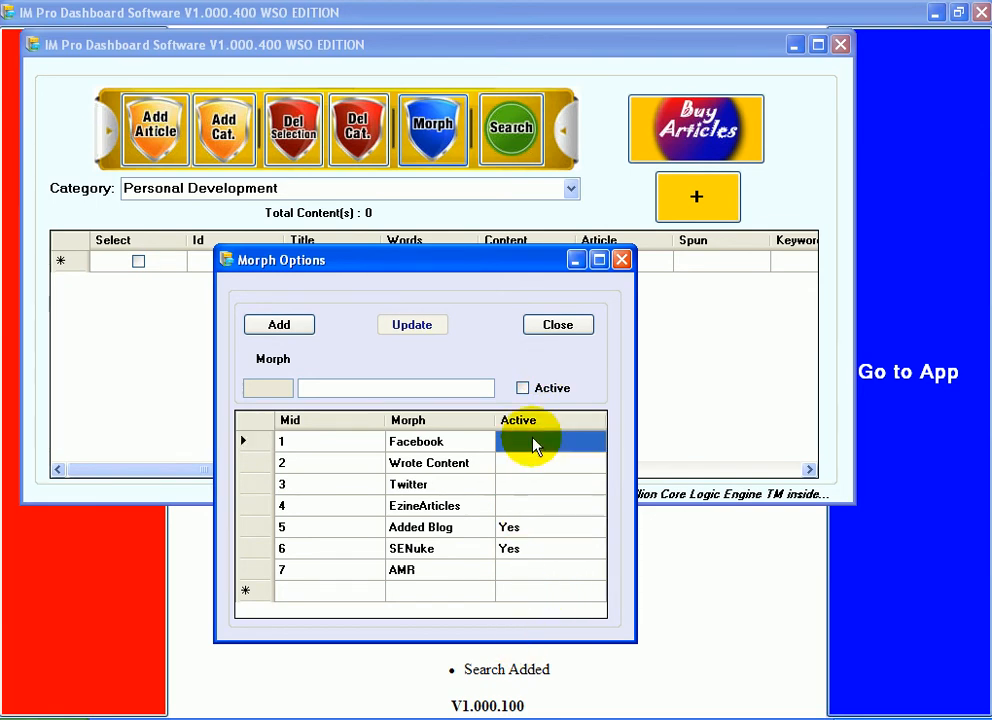
left_click(496, 414)
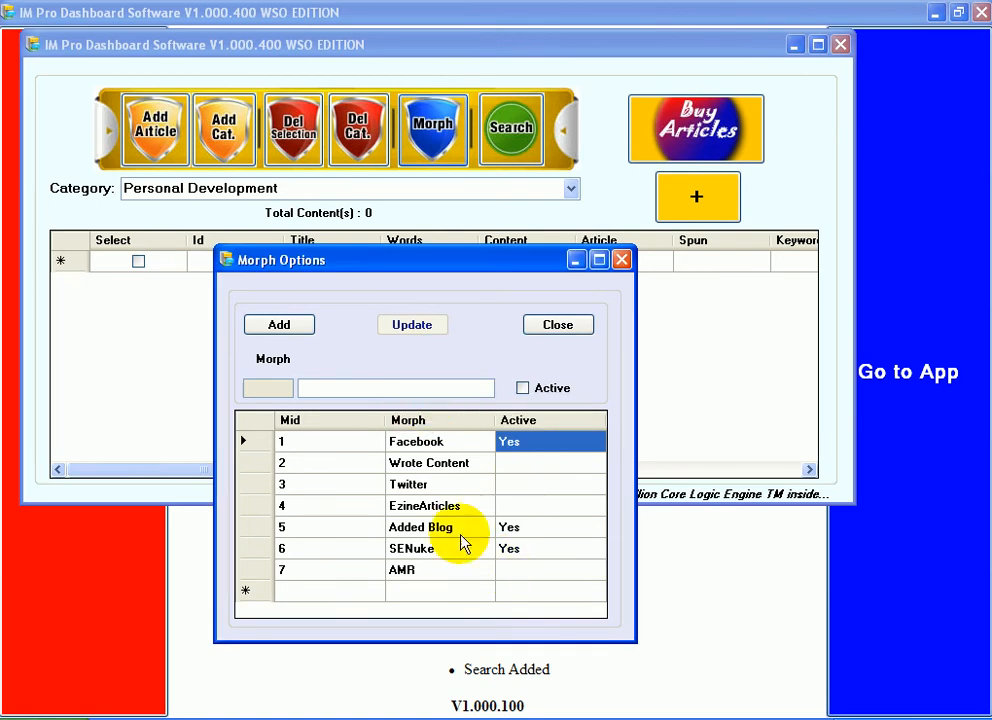
left_click(541, 328)
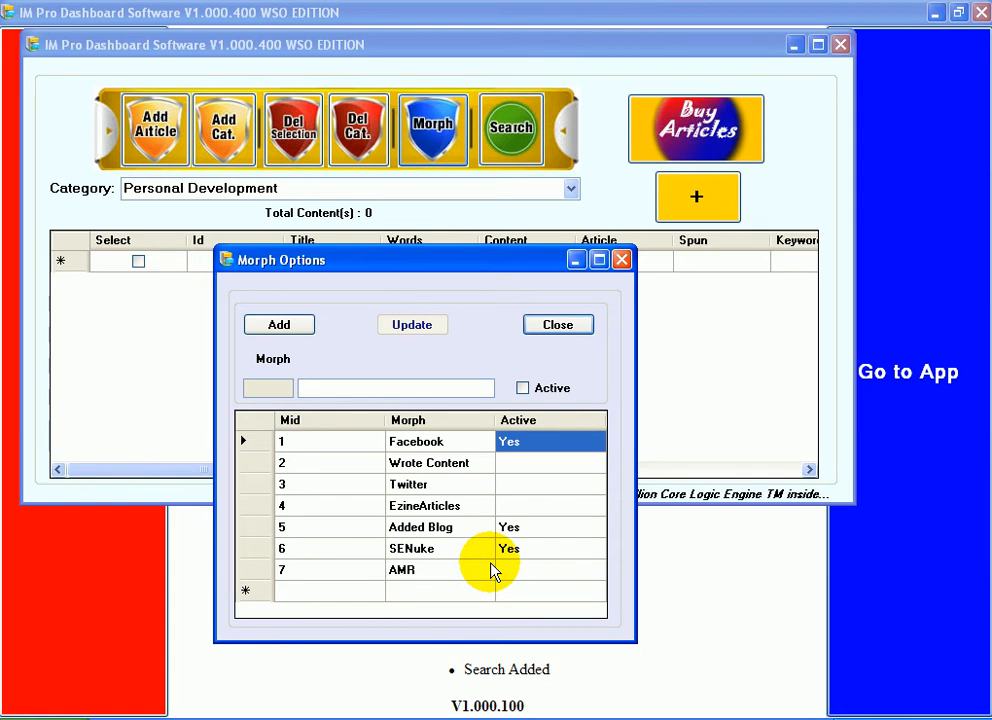
left_click(550, 331)
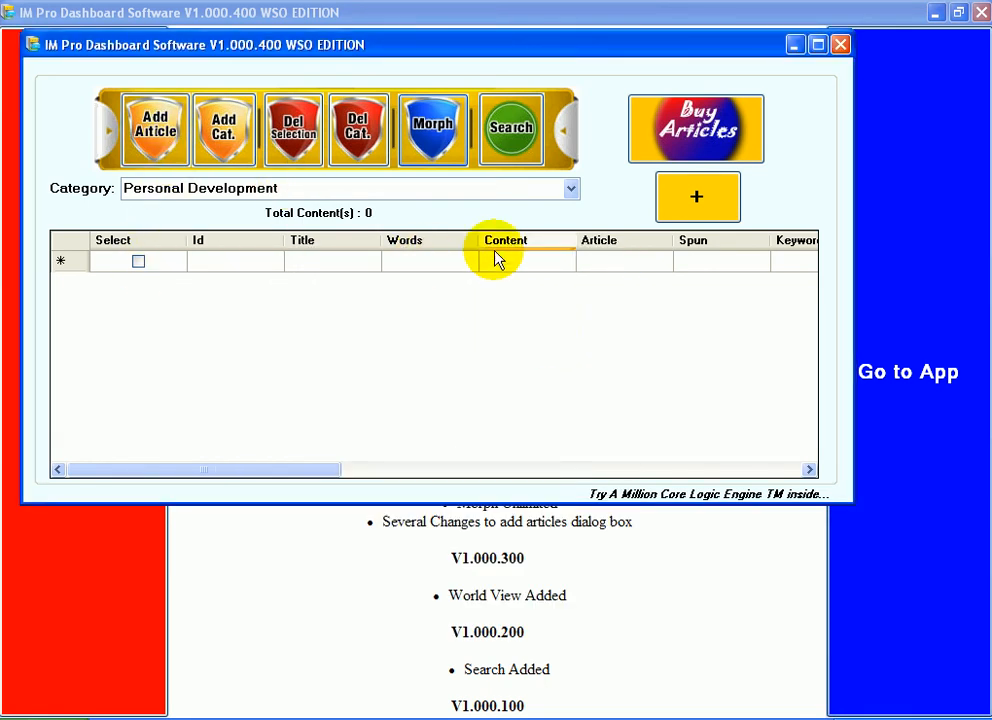
Minimize the background dashboard window, open the Step Into Bliss text file from the desktop in Notepad, and select its title line
left_click(935, 13)
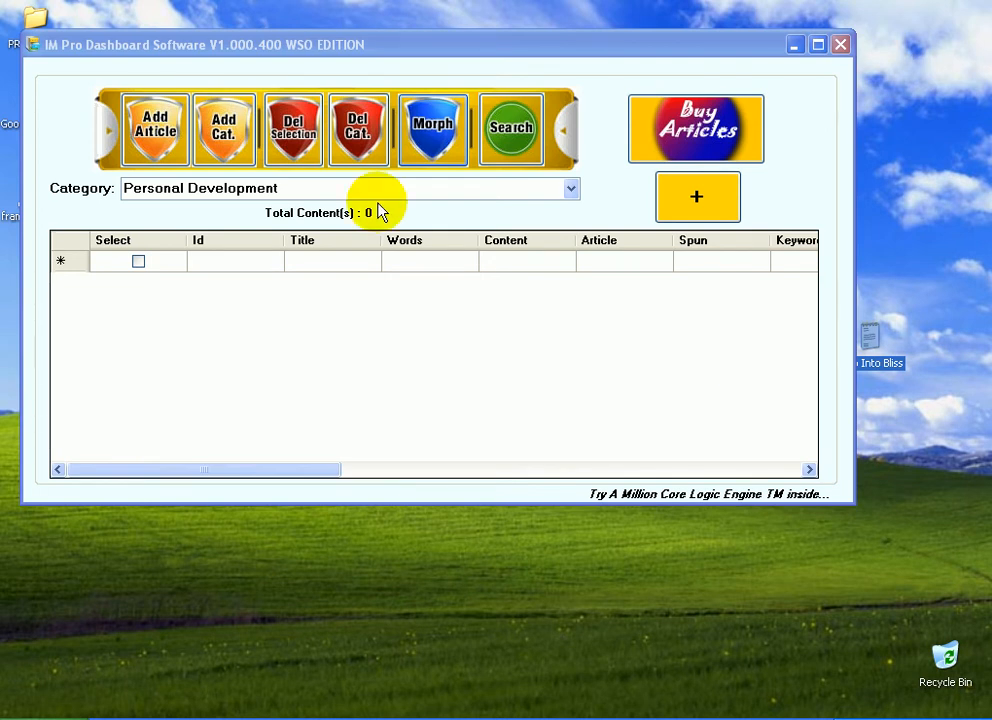
double_click(876, 354)
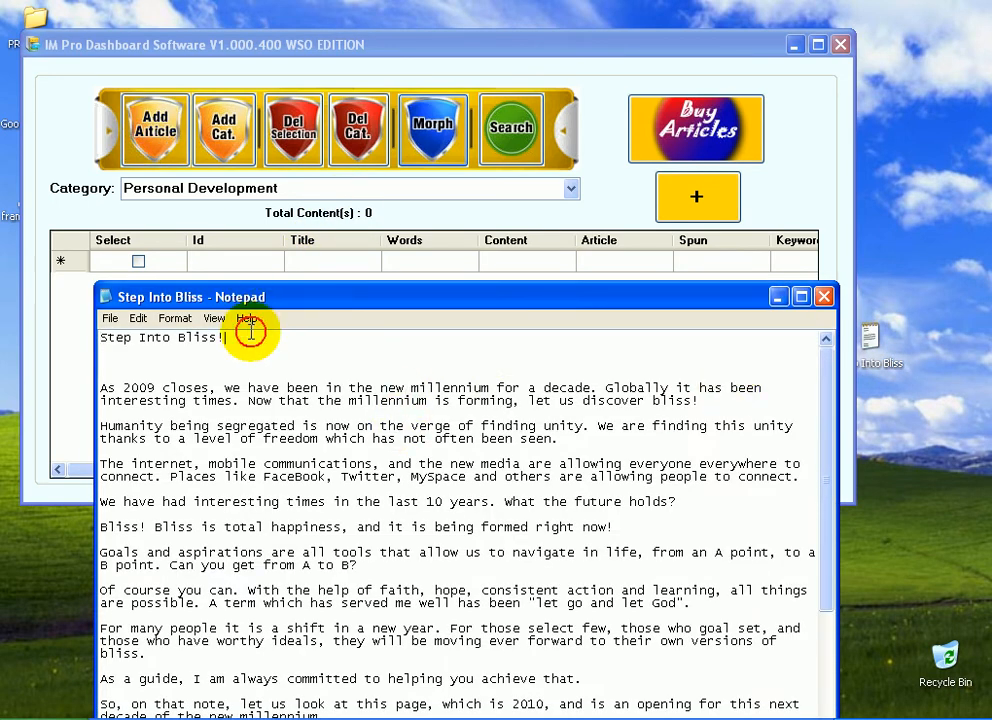
left_click_drag(251, 332, 99, 337)
Return to the IM Pro Dashboard window and dismiss the Bliss Alignment job notification
left_click(596, 80)
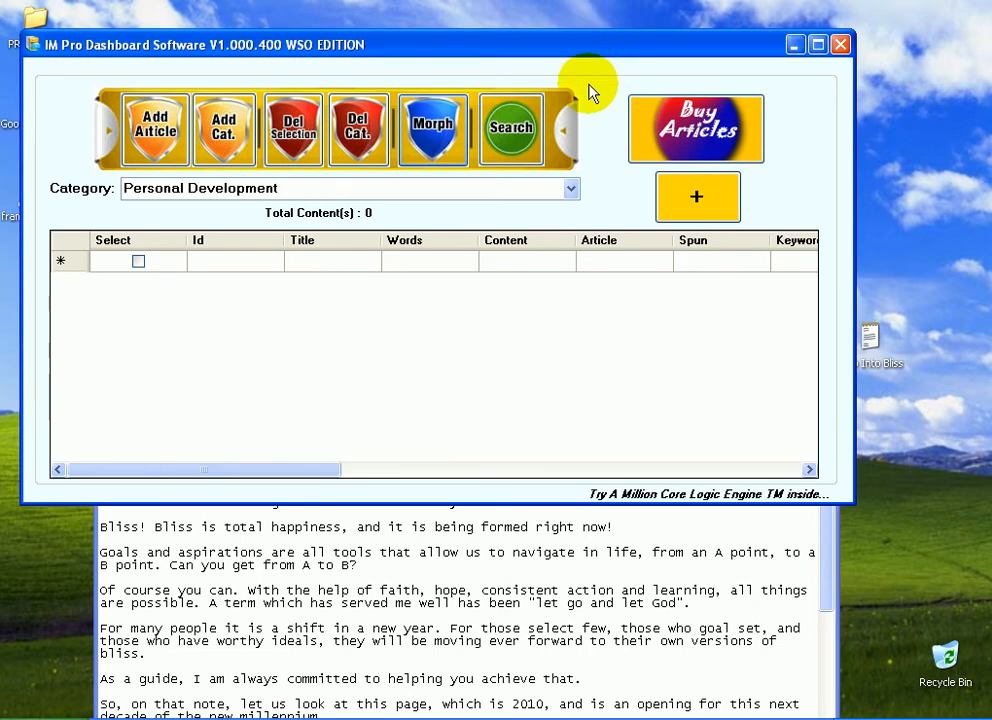
left_click(168, 150)
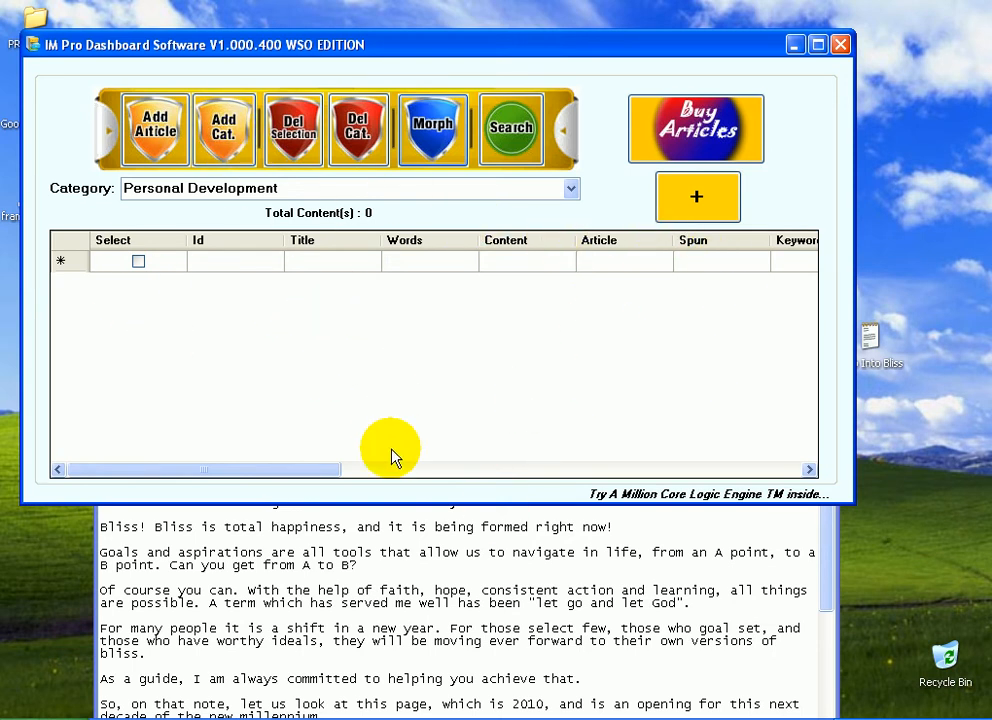
left_click_drag(385, 469, 110, 400)
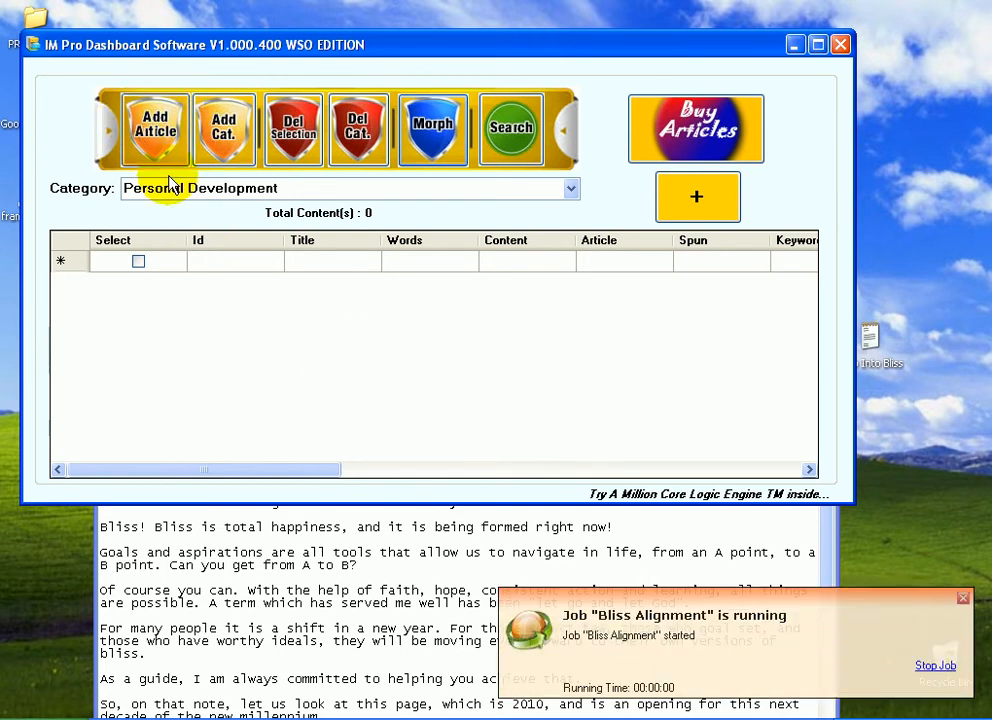
left_click(962, 598)
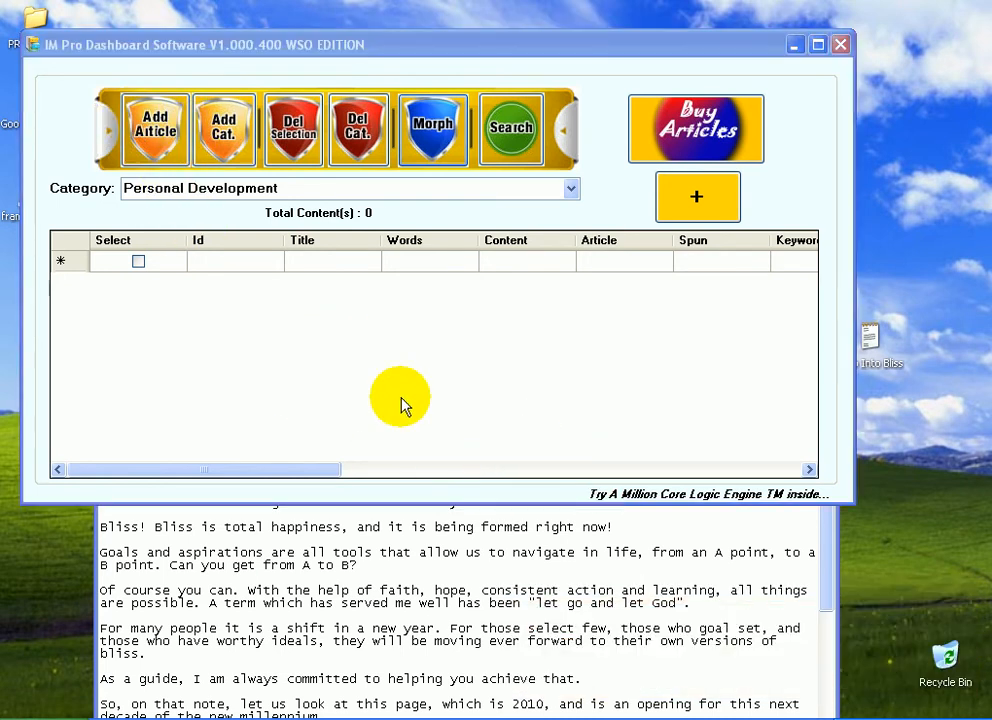
left_click(494, 458)
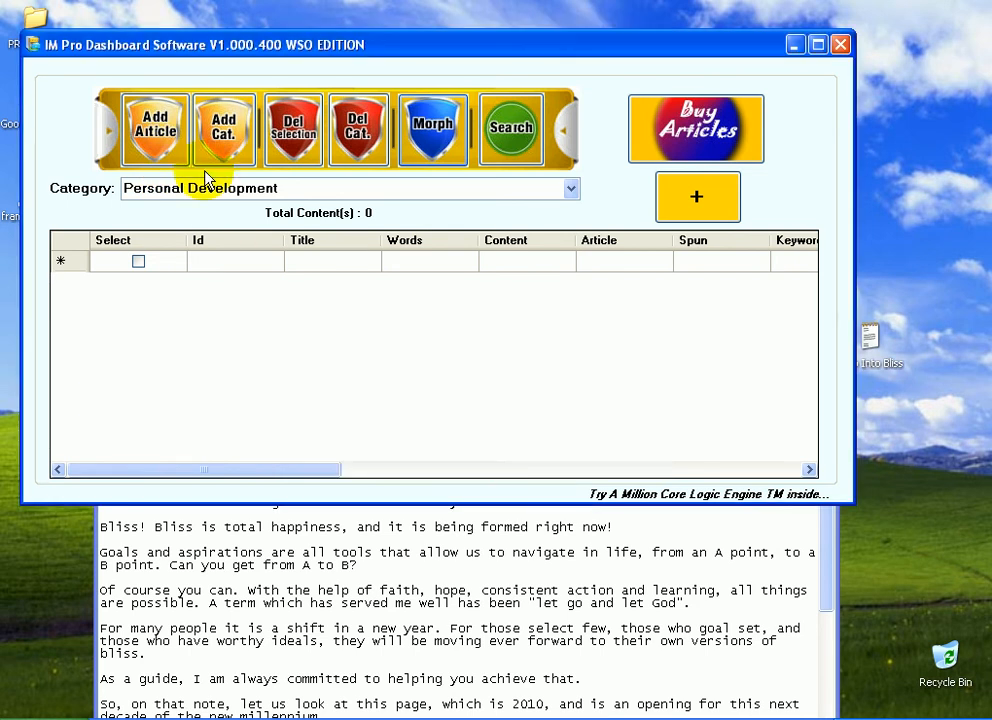
Open a blank Add Content form for the Personal Development category and reposition its window
left_click(207, 182)
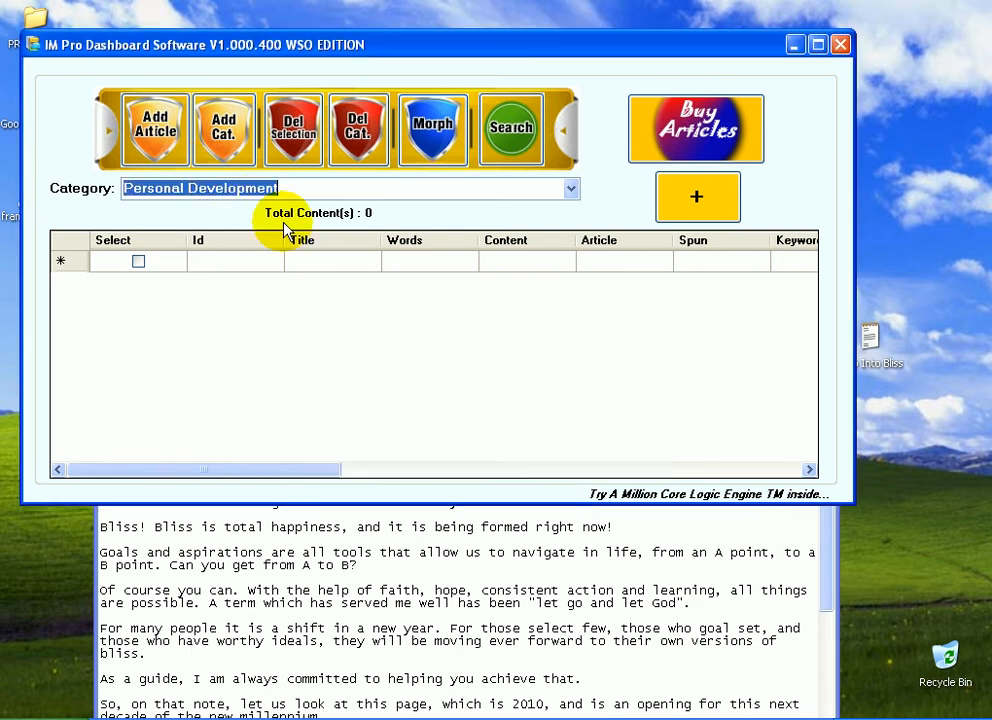
left_click(155, 137)
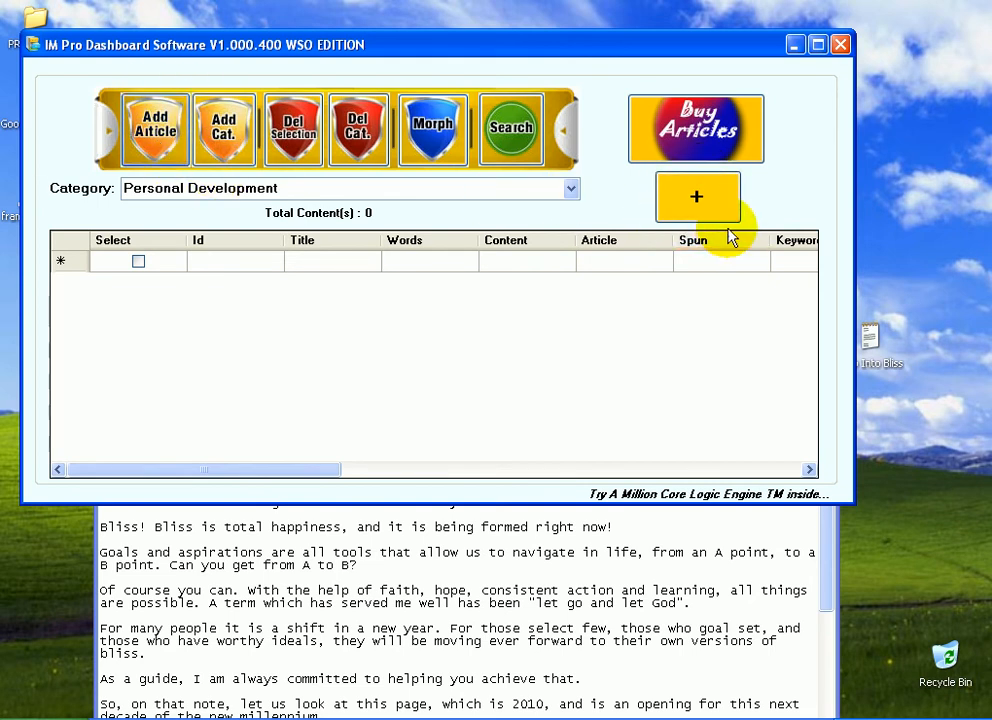
left_click(699, 196)
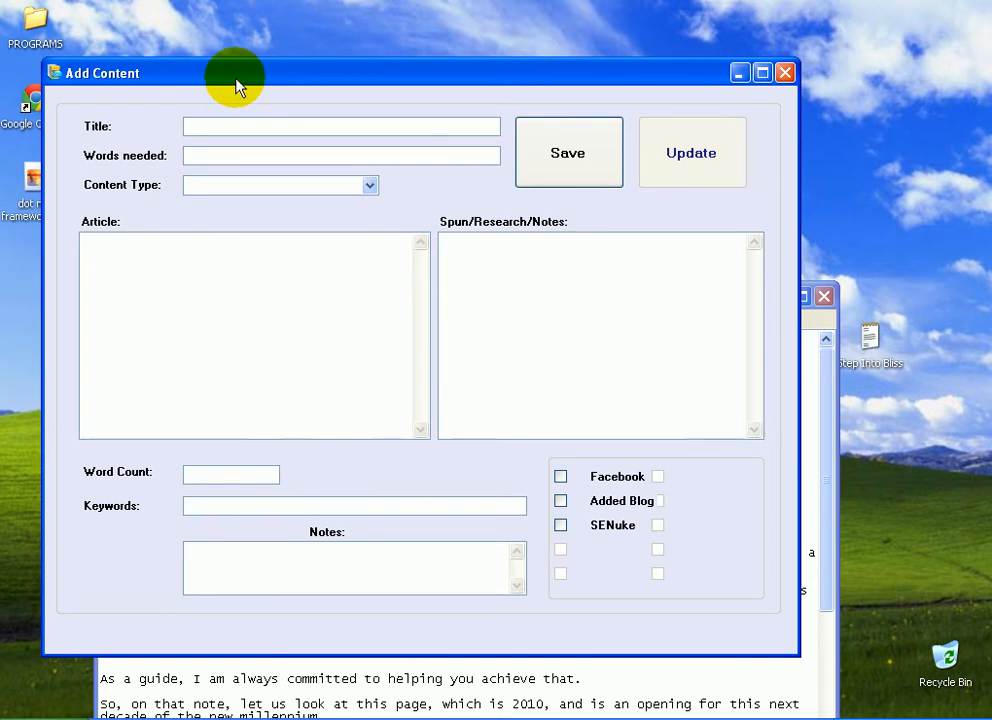
left_click_drag(209, 66, 249, 104)
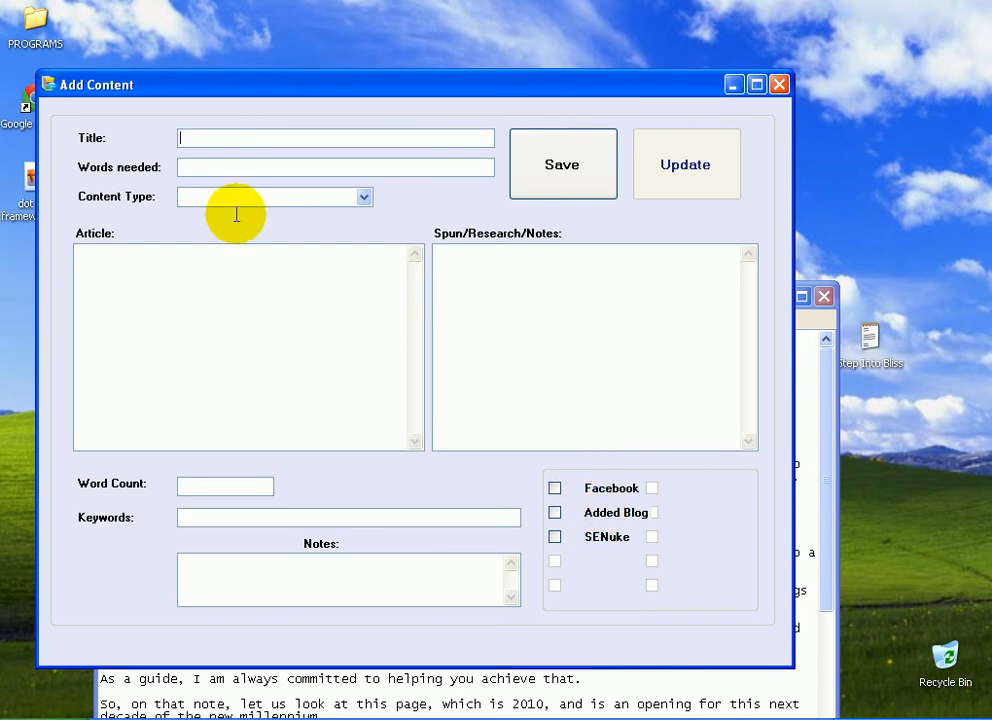
left_click(276, 278)
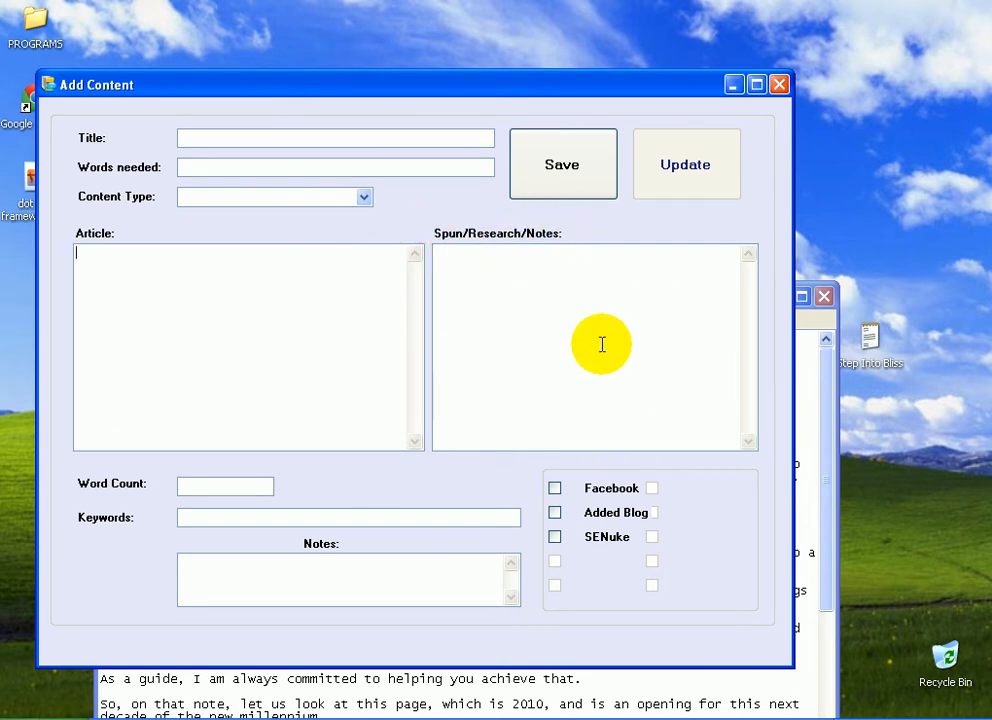
left_click(578, 322)
left_click(310, 580)
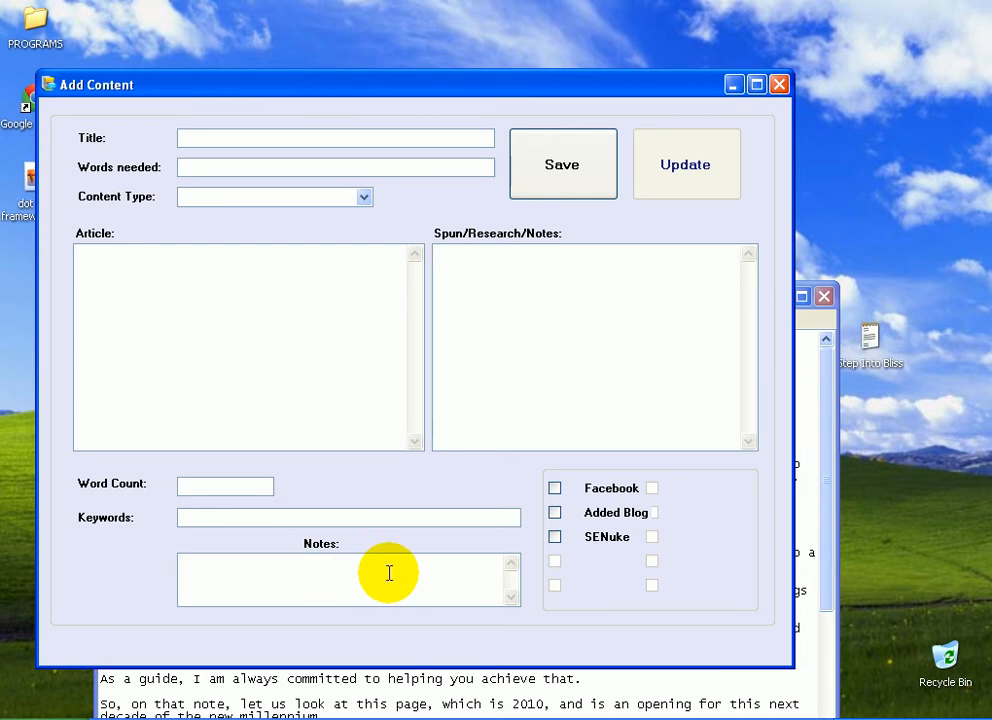
left_click(84, 252)
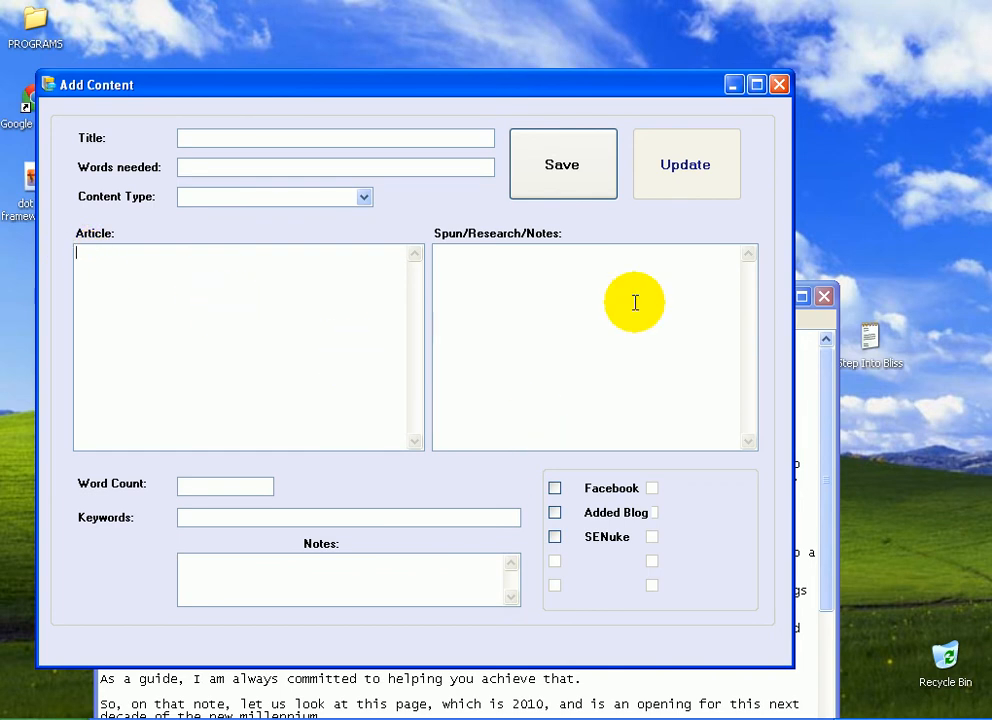
left_click(489, 259)
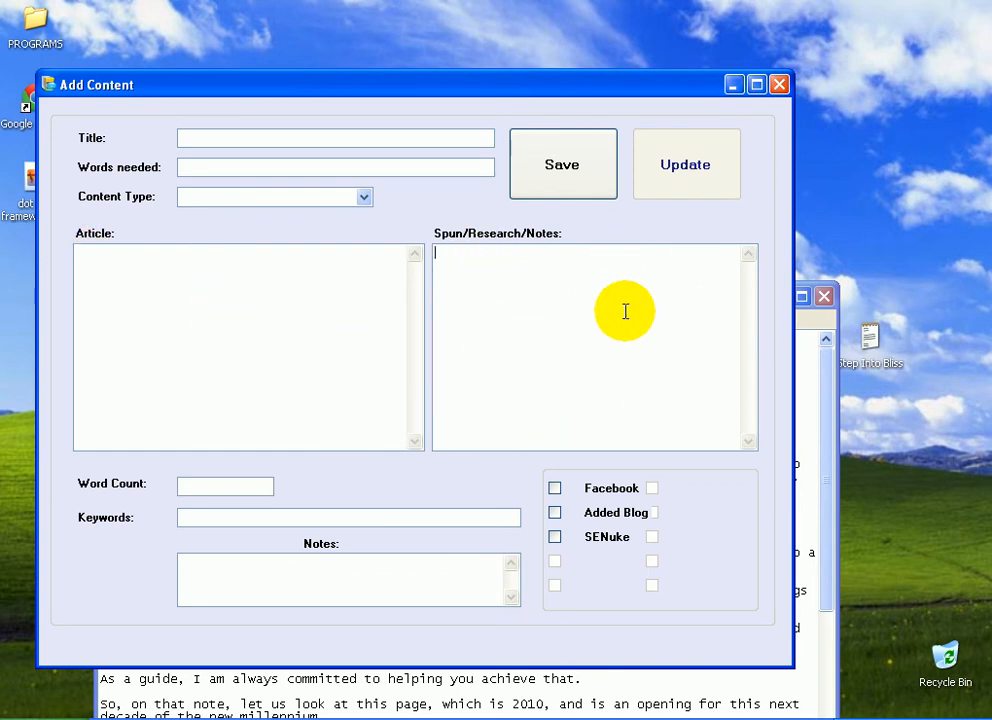
left_click(228, 558)
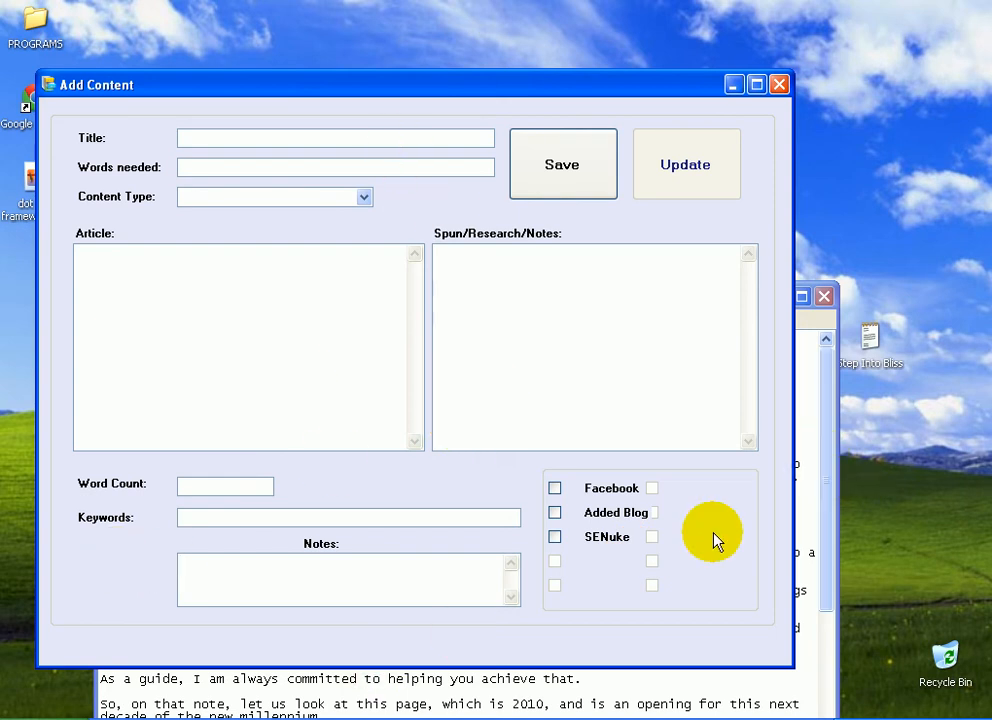
Copy the heading "Step Into Bliss!" from the Notepad file into the new content's title
key("alt+Tab")
right_click(195, 341)
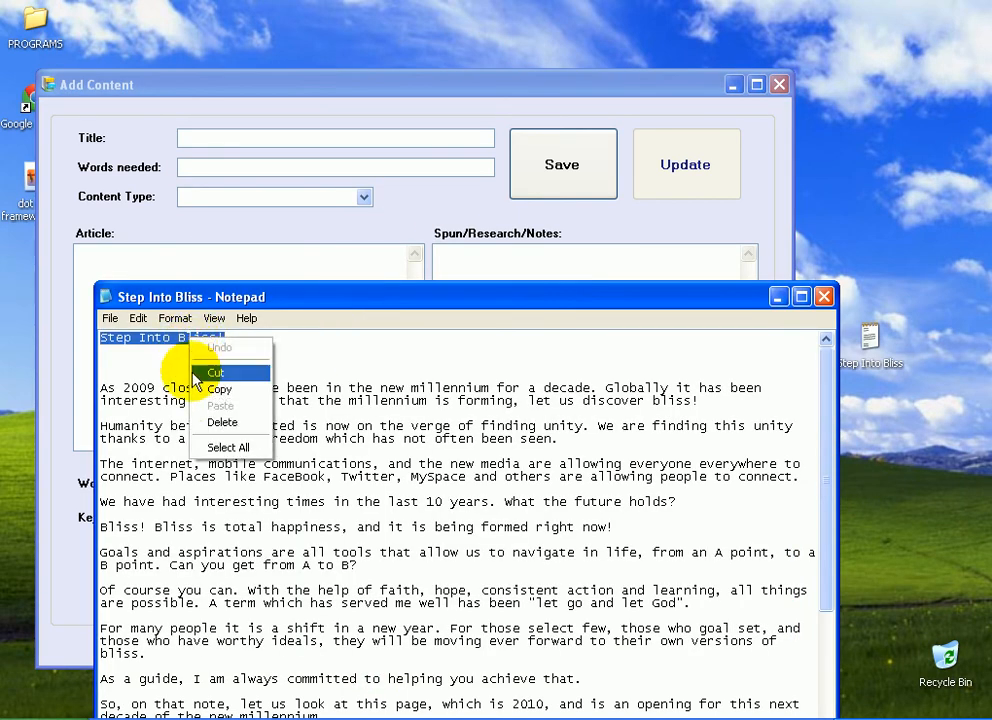
left_click(210, 394)
left_click(220, 131)
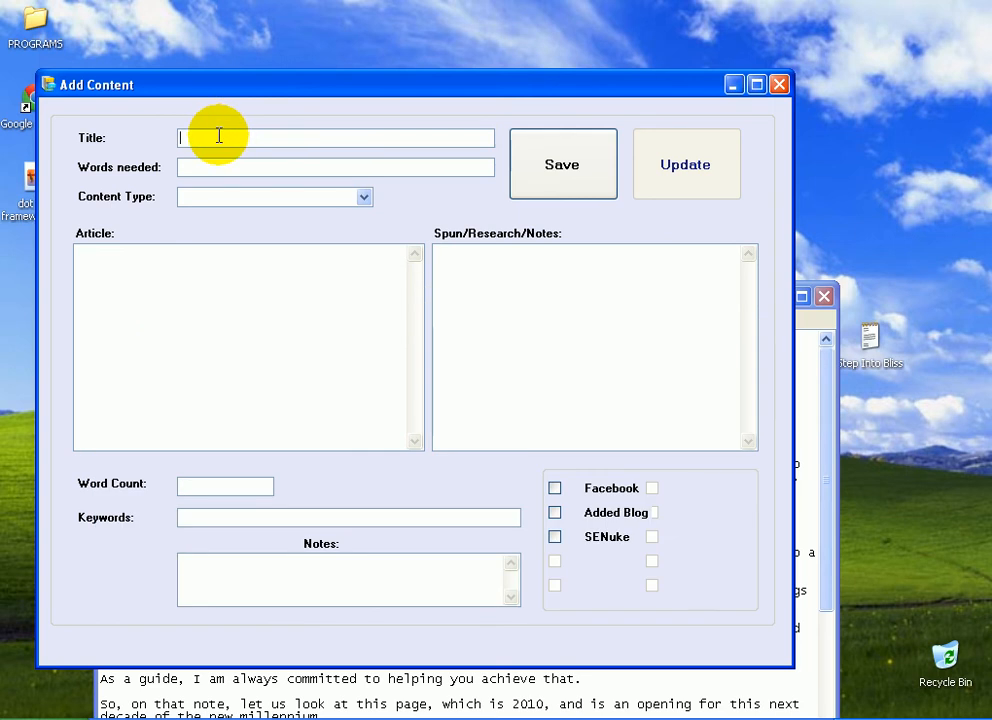
right_click(221, 140)
left_click(240, 203)
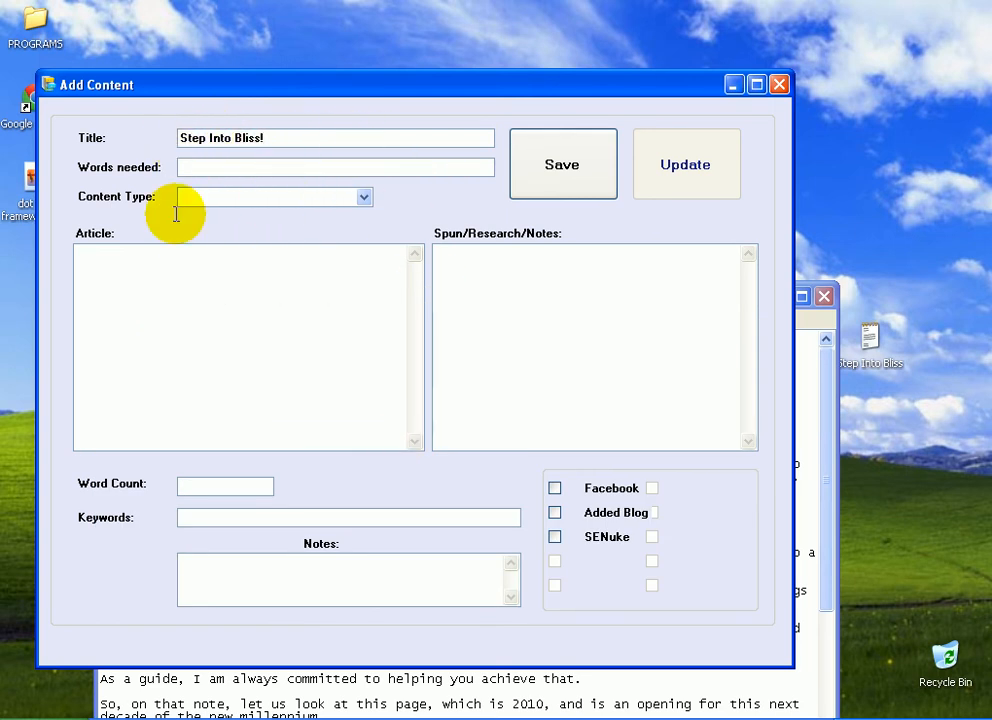
Enter the test text "aaabbb ccc" as the article body to try the word counter, and clear it again
left_click(226, 378)
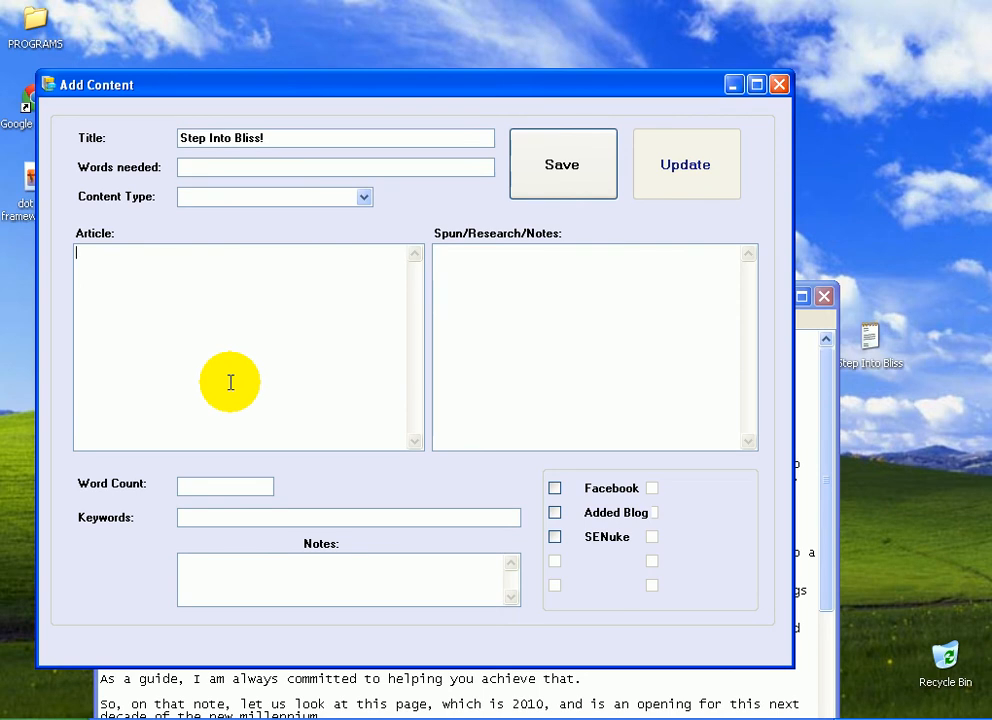
type("aaabbb")
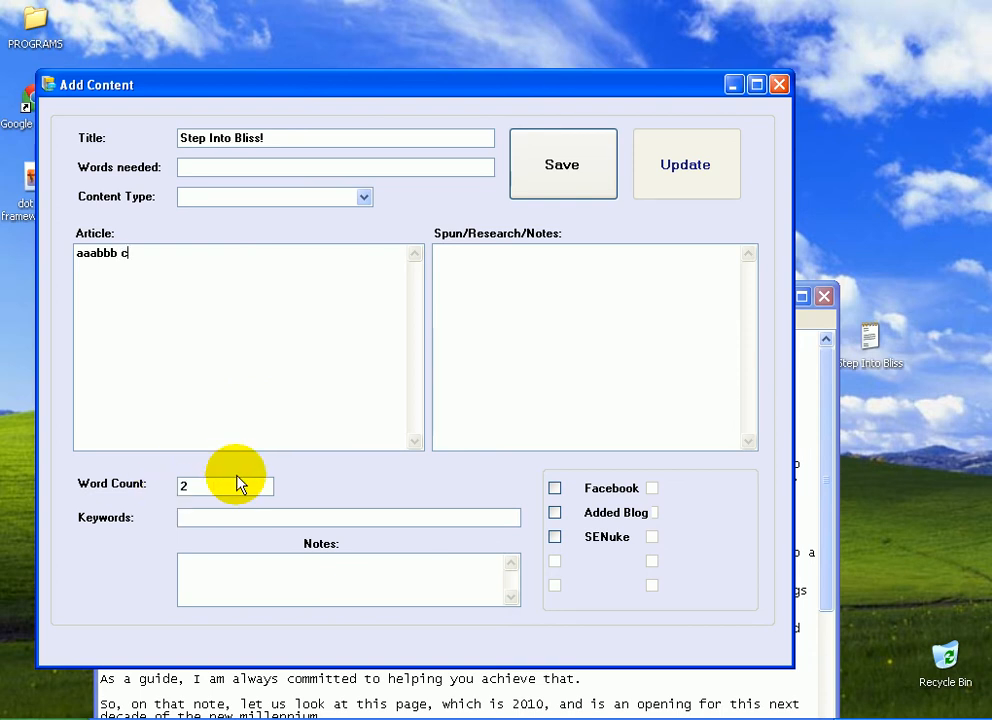
type("cc")
key("shift+Left")
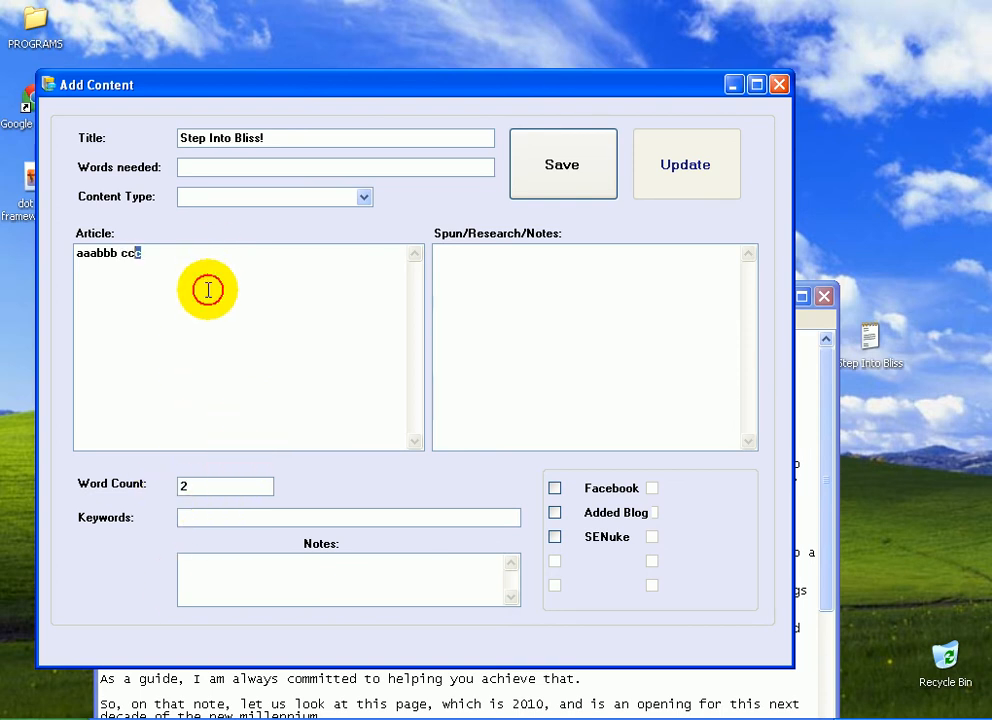
key("shift+Home")
key("BackSpace")
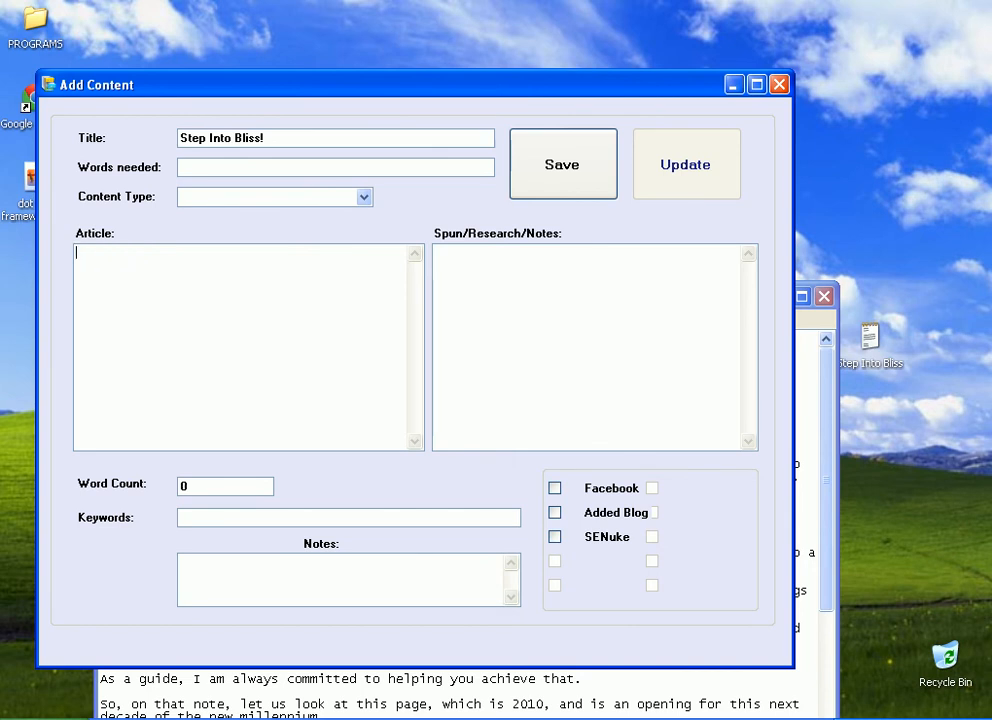
Set the words needed for the new content to 450-500, checking the Notepad article's length
left_click(217, 164)
left_click(459, 666)
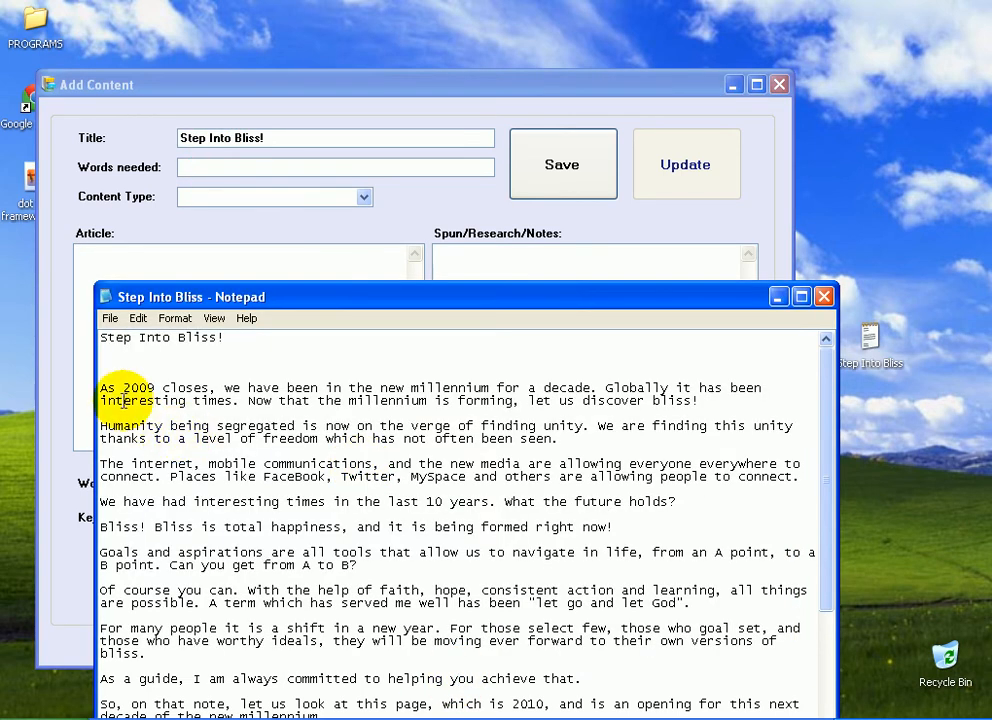
left_click(196, 162)
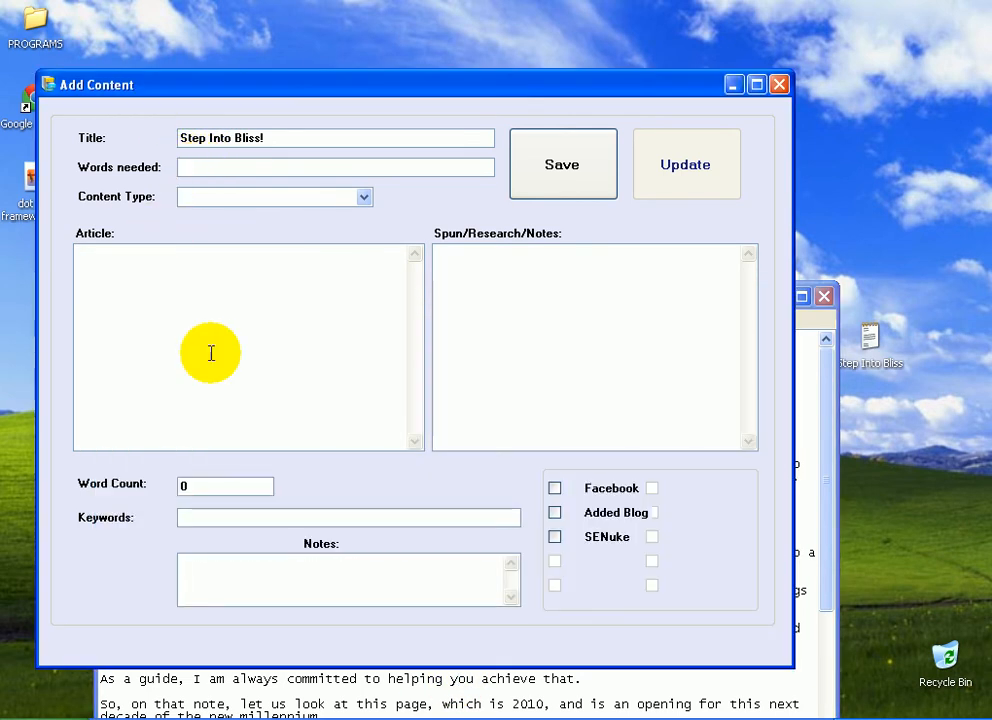
left_click(262, 678)
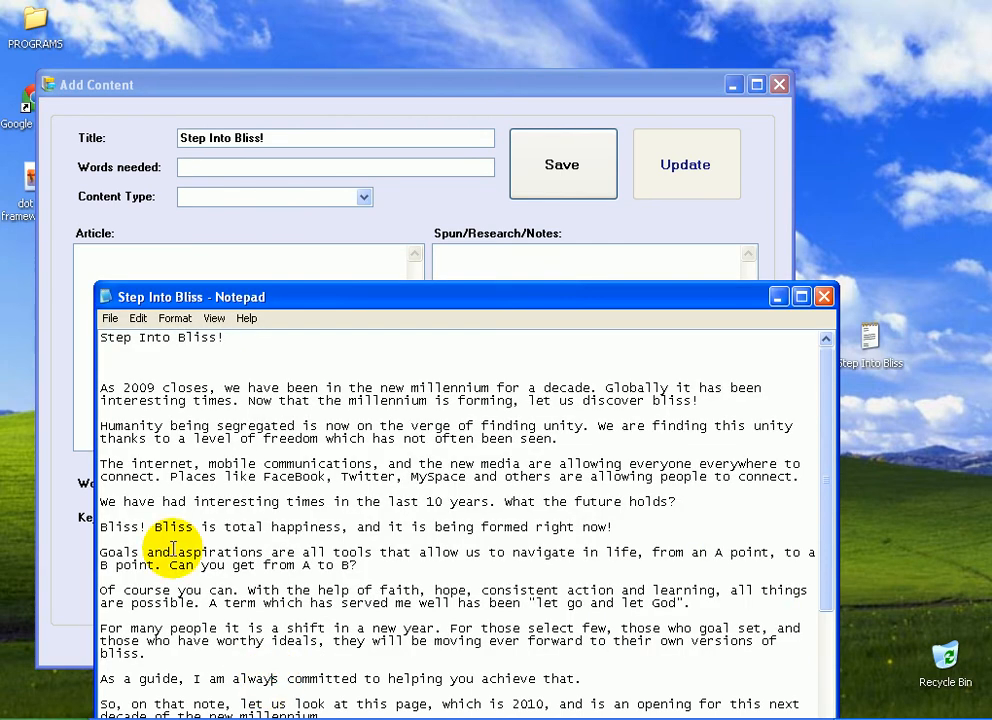
left_click(184, 168)
type("450-5")
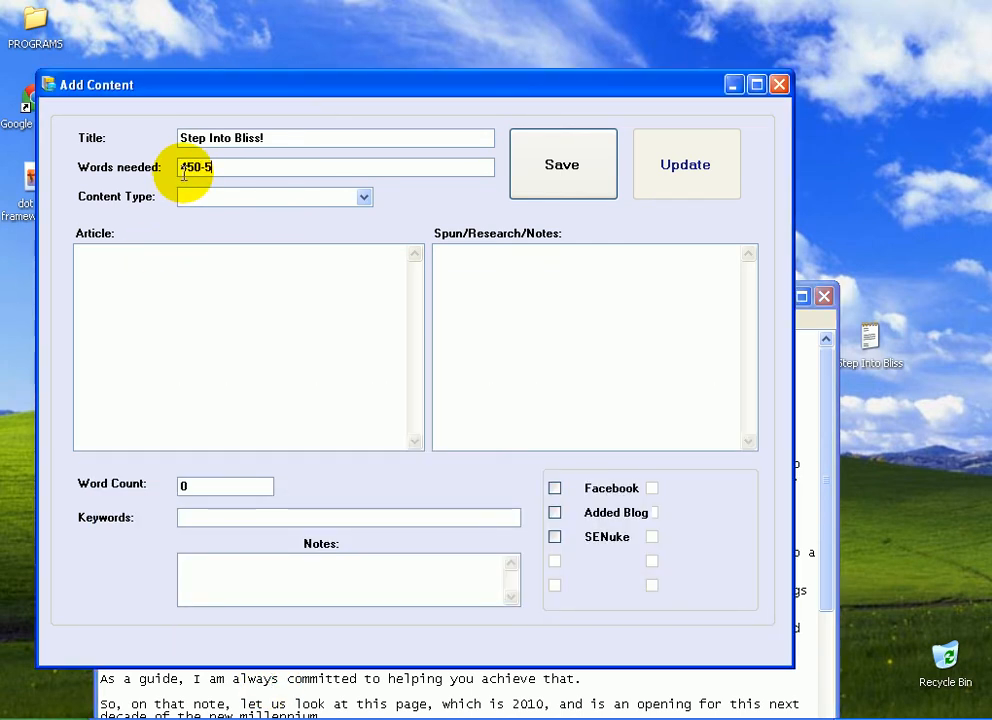
type("00")
Set the content type to Article and place the cursor in the empty article body
left_click(363, 197)
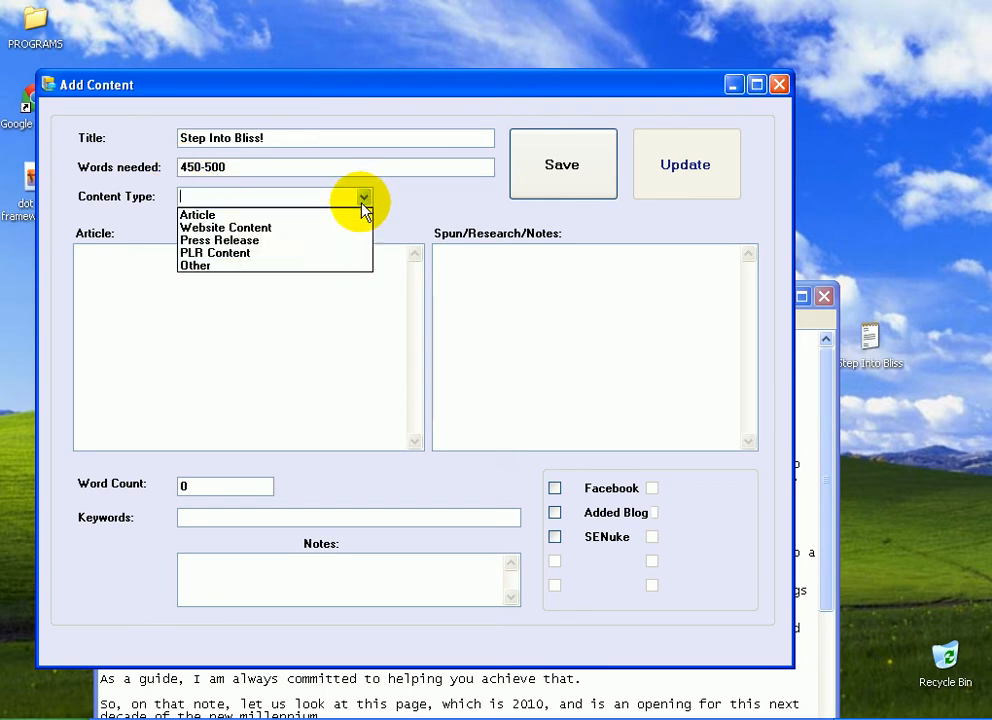
left_click(215, 214)
left_click(248, 288)
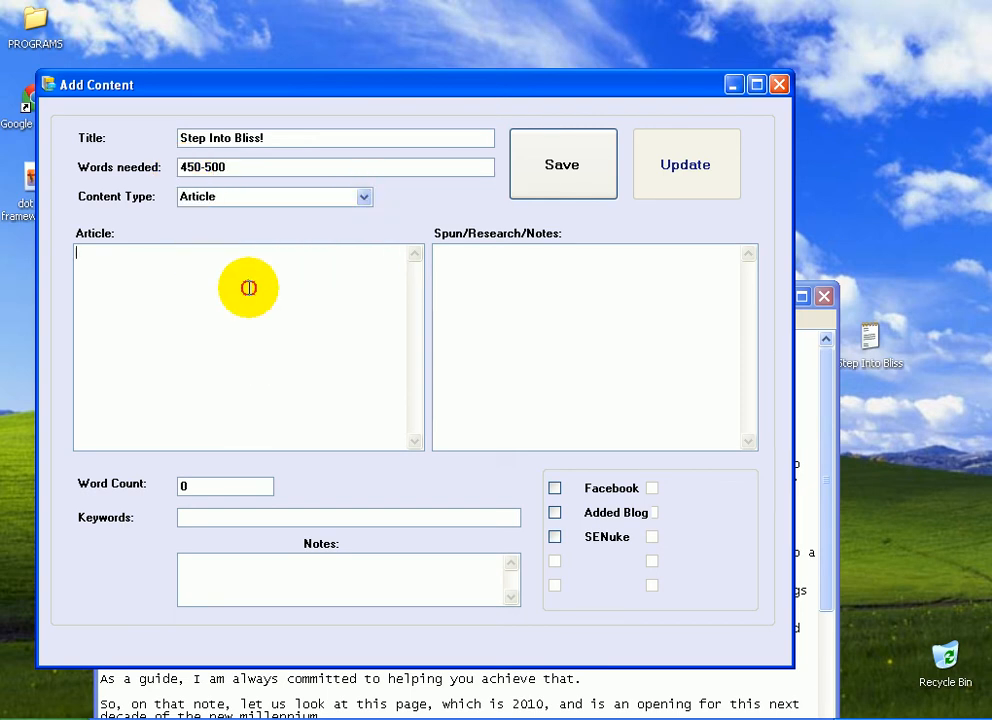
left_click(363, 197)
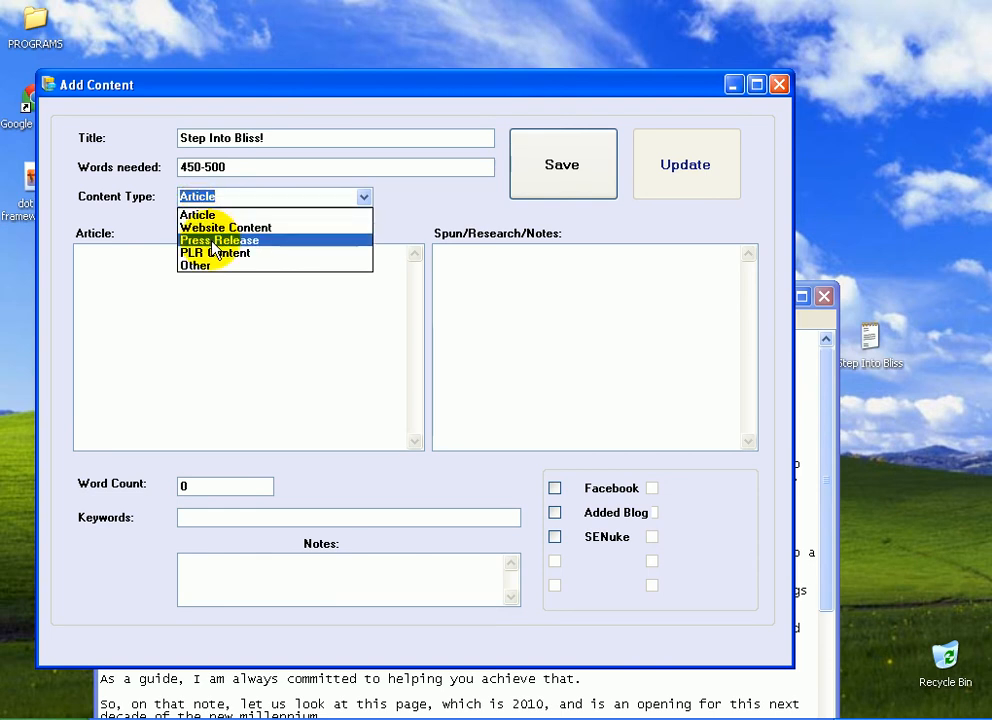
left_click(308, 391)
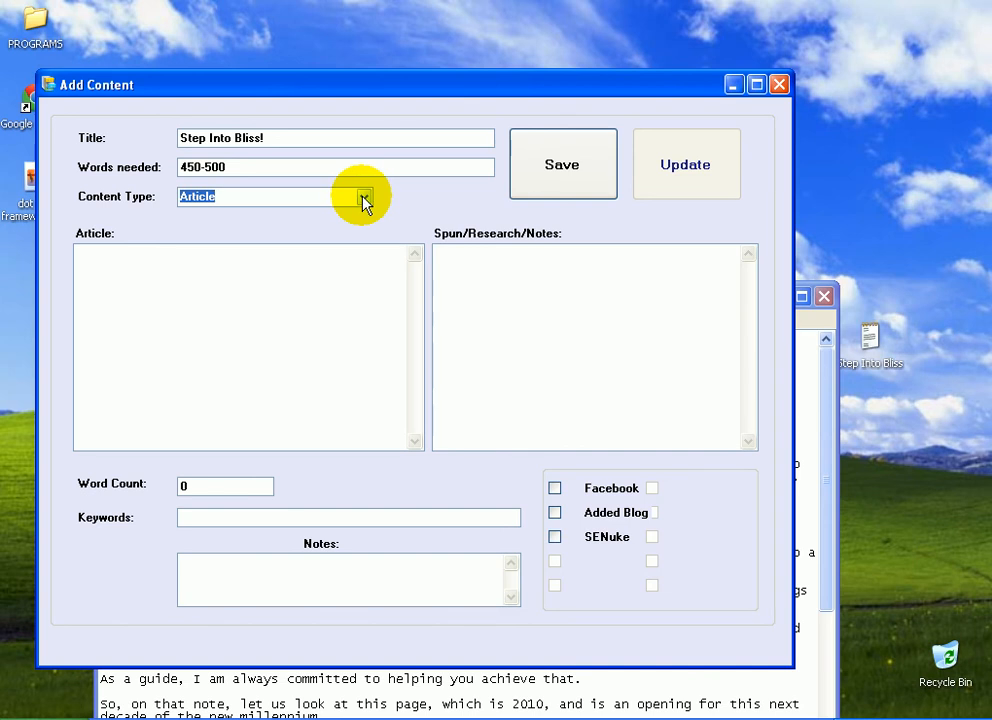
left_click(313, 299)
Copy the whole article text below the heading, from "As 2009 closes" to "that bliss you imagine!", in the Step Into Bliss Notepad file
left_click(407, 688)
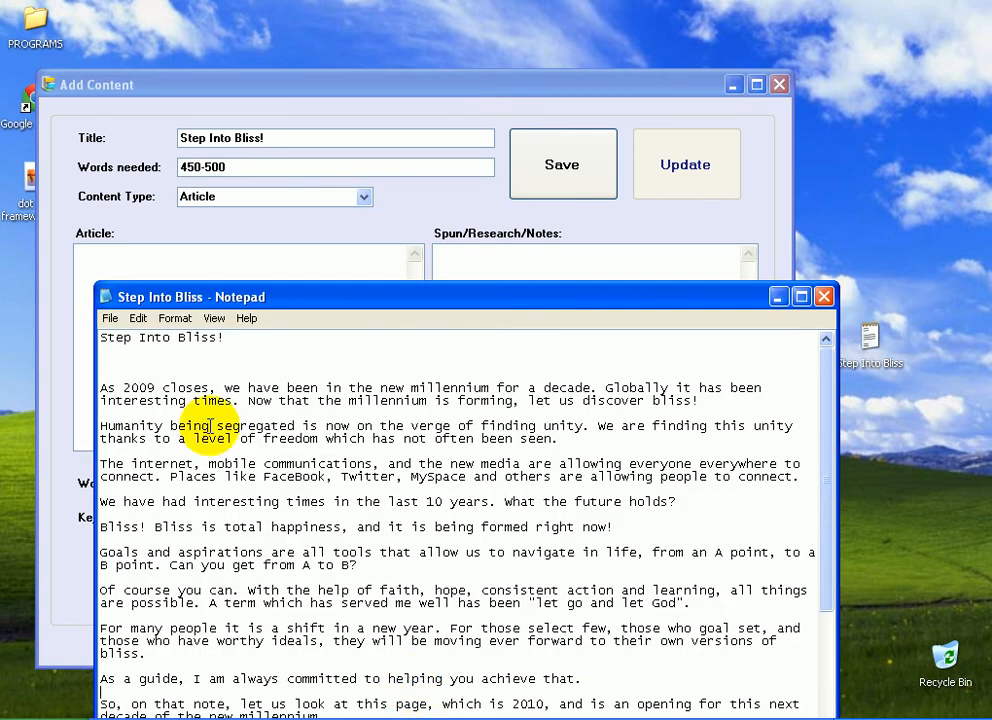
left_click_drag(105, 387, 325, 716)
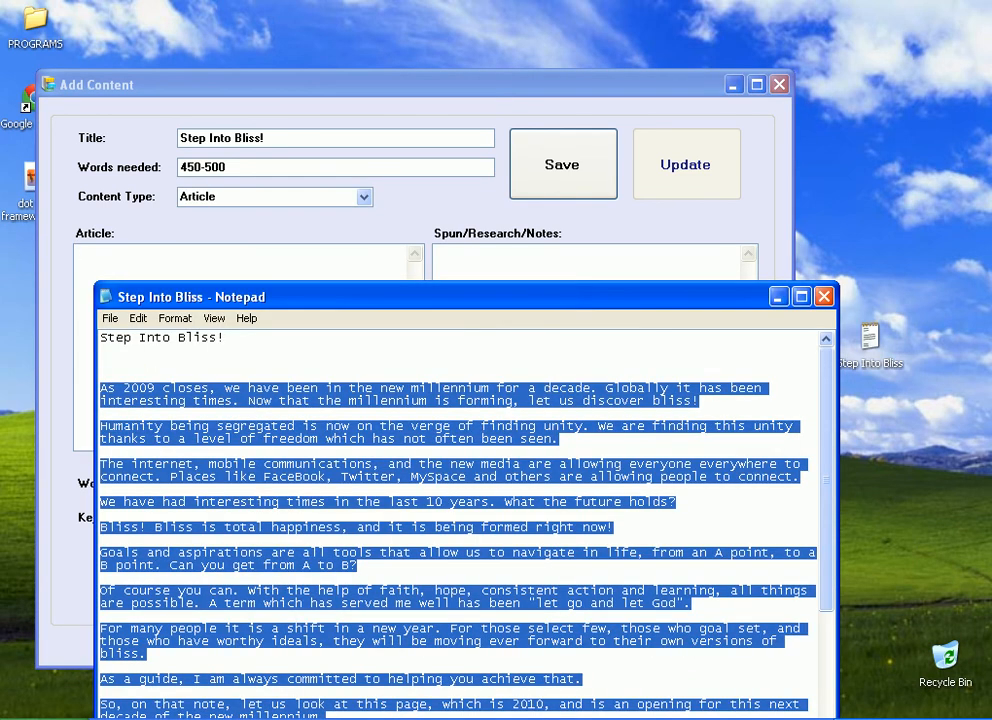
left_click_drag(691, 294, 721, 23)
scroll(588, 268, "down", 8)
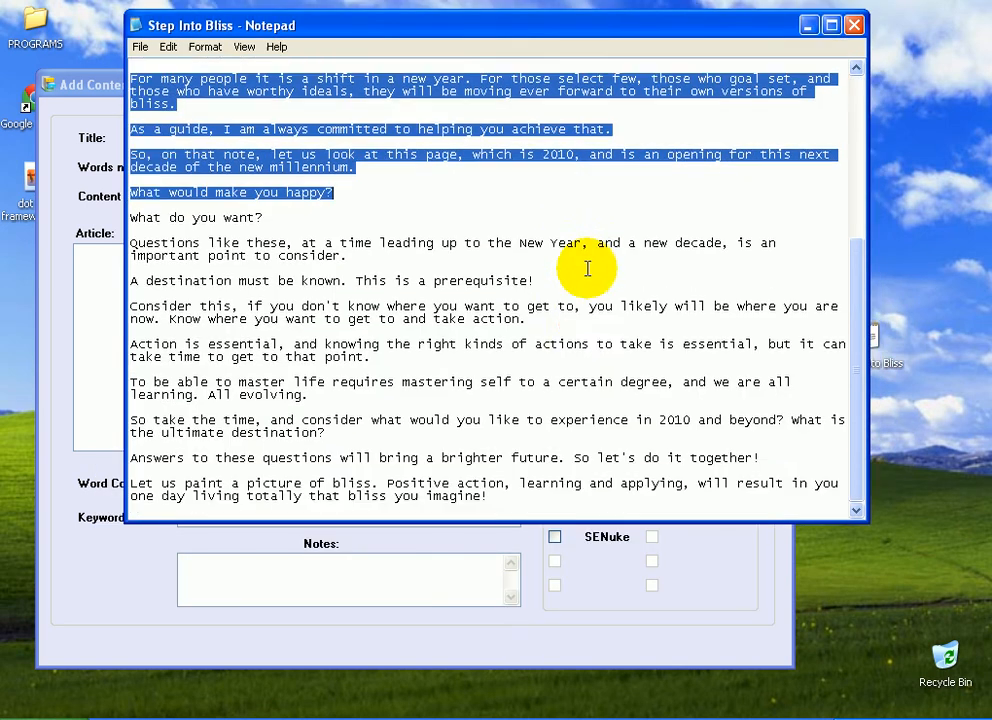
left_click(522, 497, "shift")
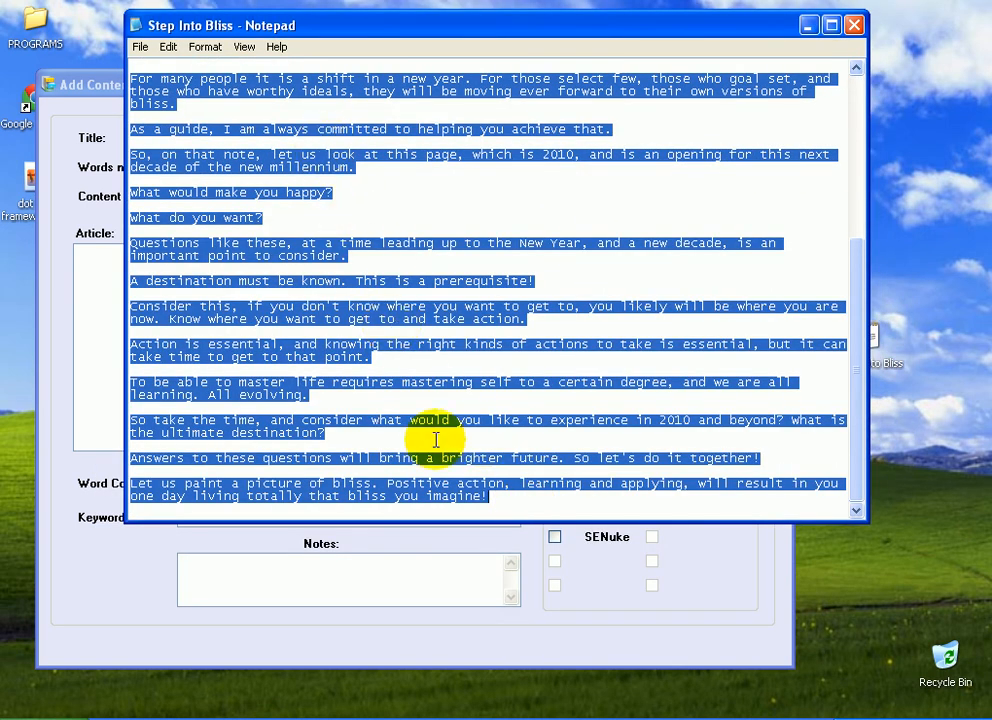
right_click(452, 497)
left_click(472, 542)
Paste the copied text into the new content's article body and check its word count
left_click(371, 569)
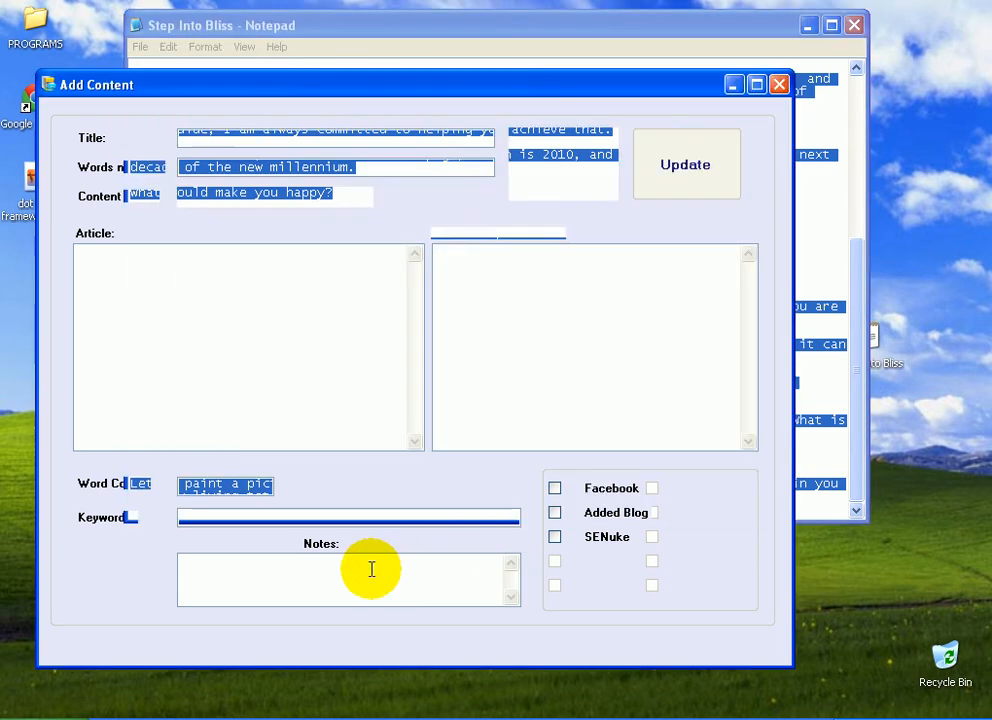
right_click(331, 311)
left_click(346, 374)
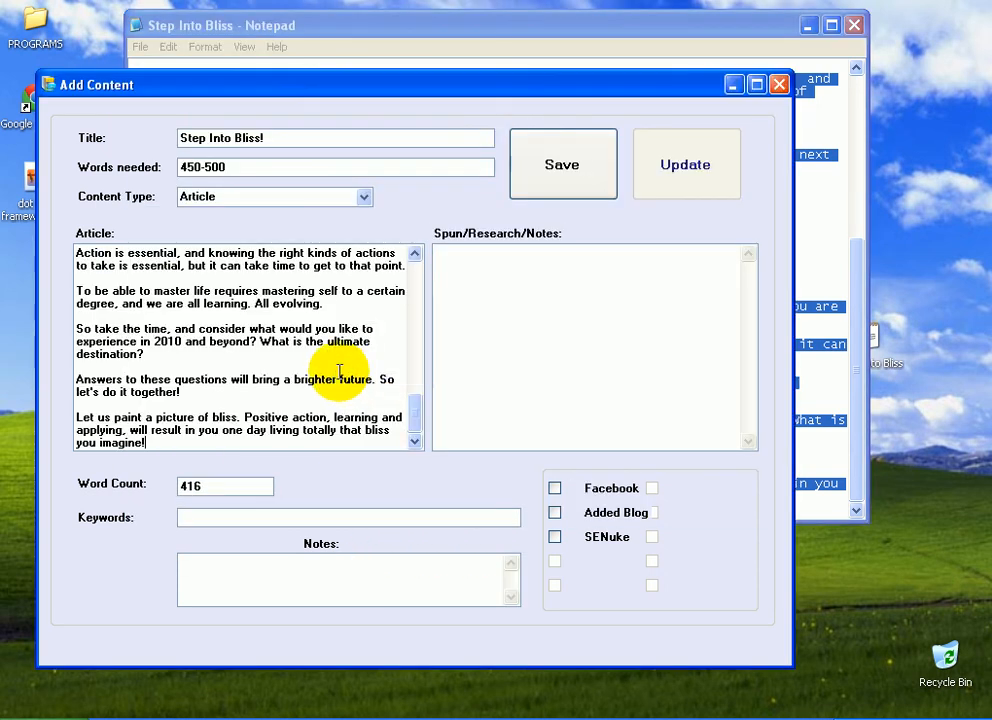
left_click_drag(221, 489, 32, 477)
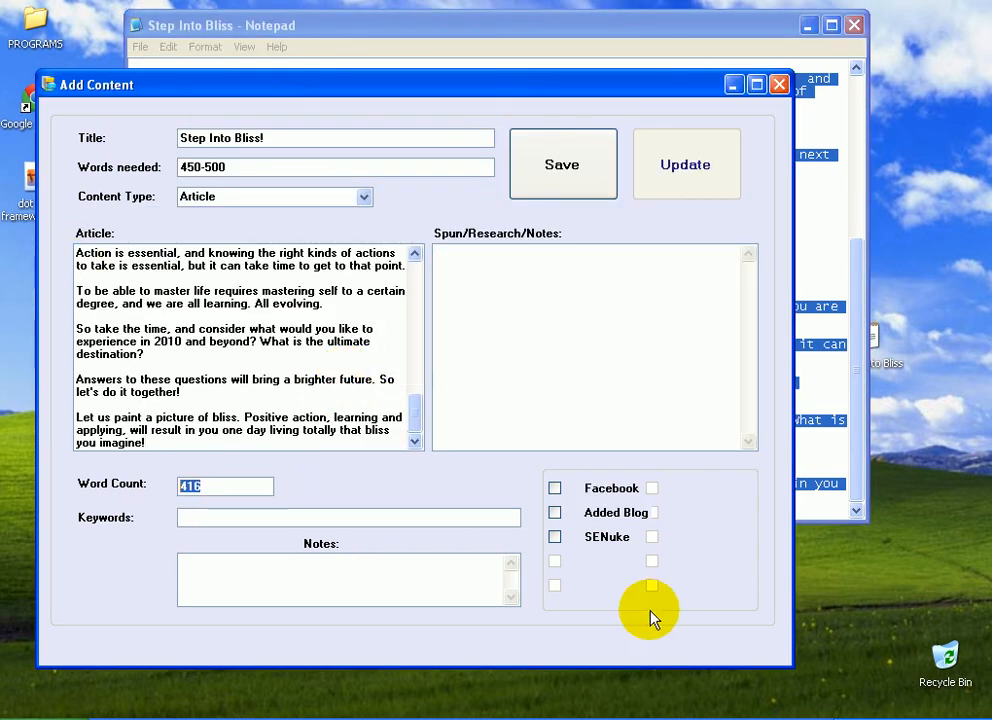
left_click(244, 487)
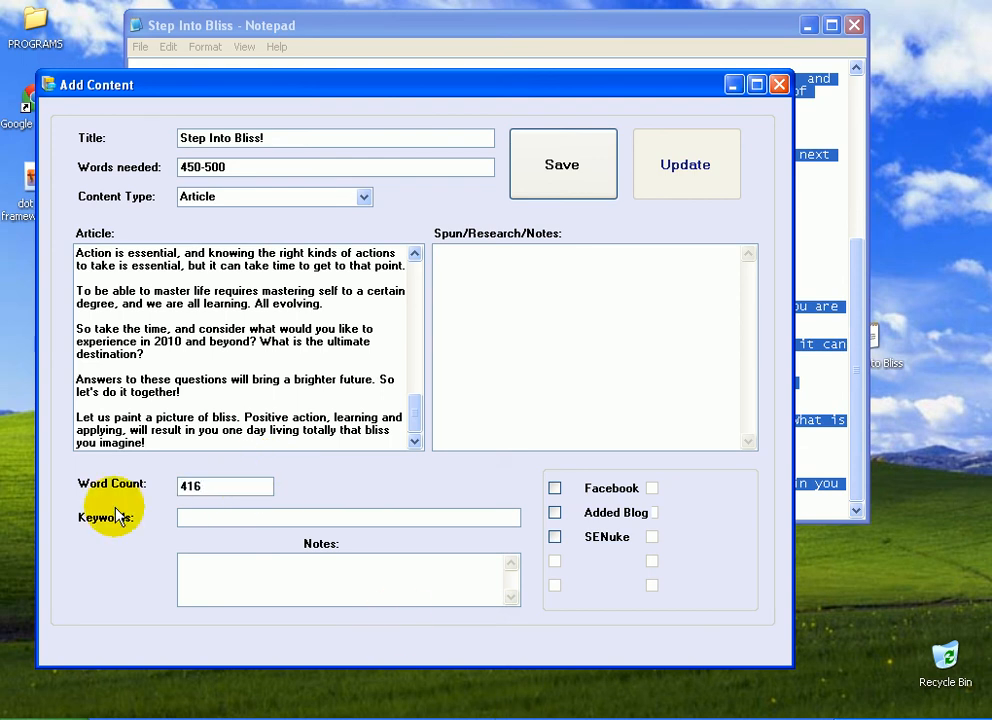
Set the new content's keyword to "bliss", checking the beginning of the pasted article
left_click(232, 516)
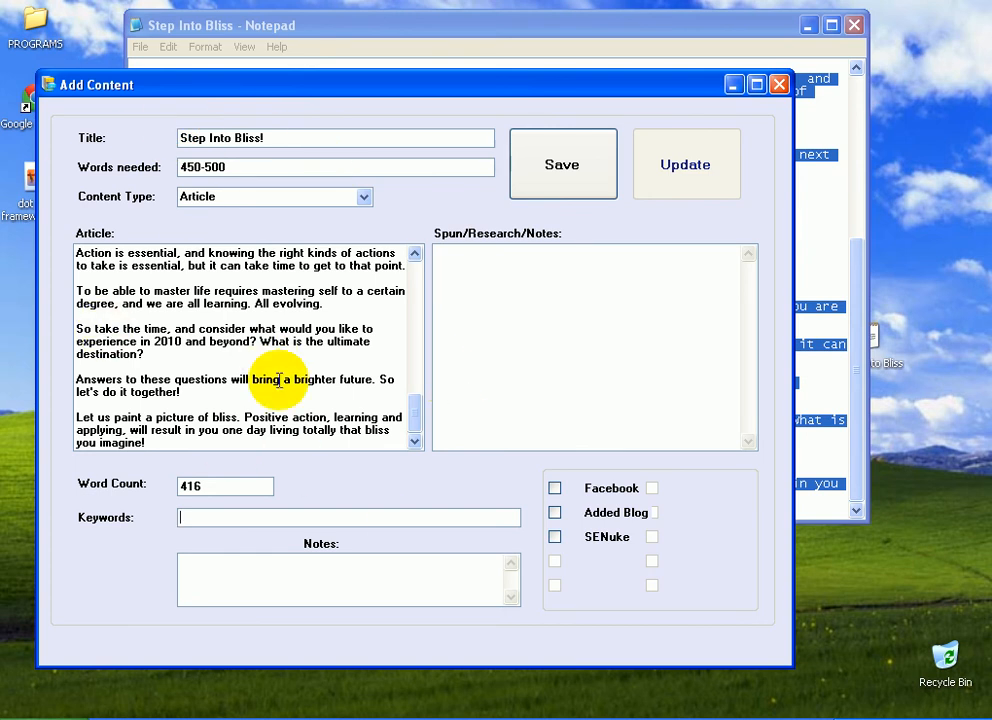
left_click_drag(419, 412, 443, 228)
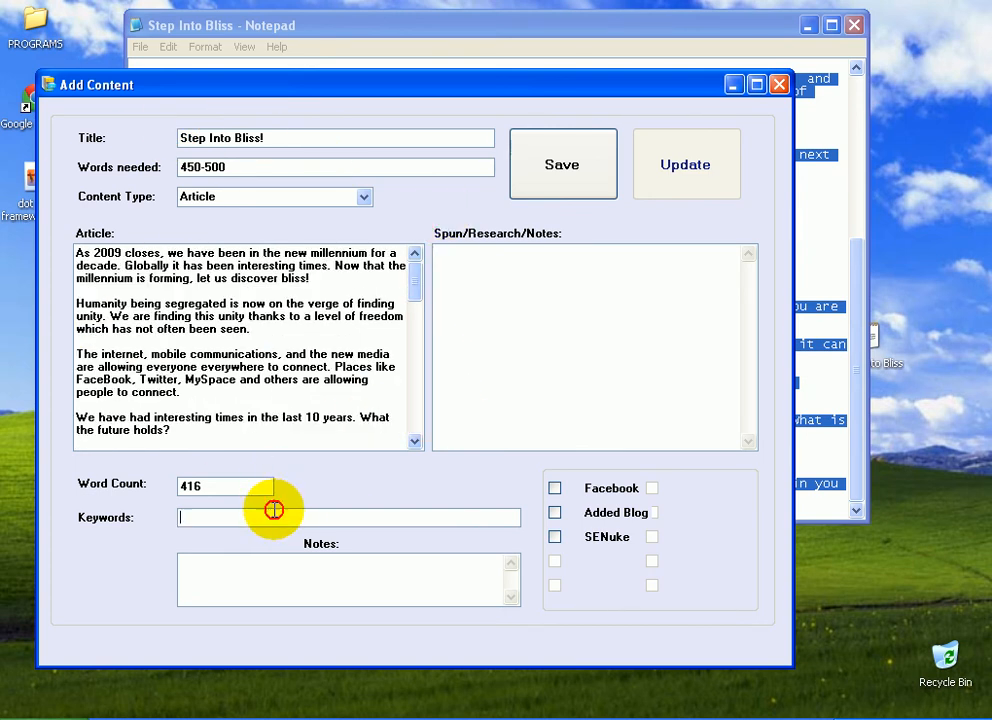
type("bliss")
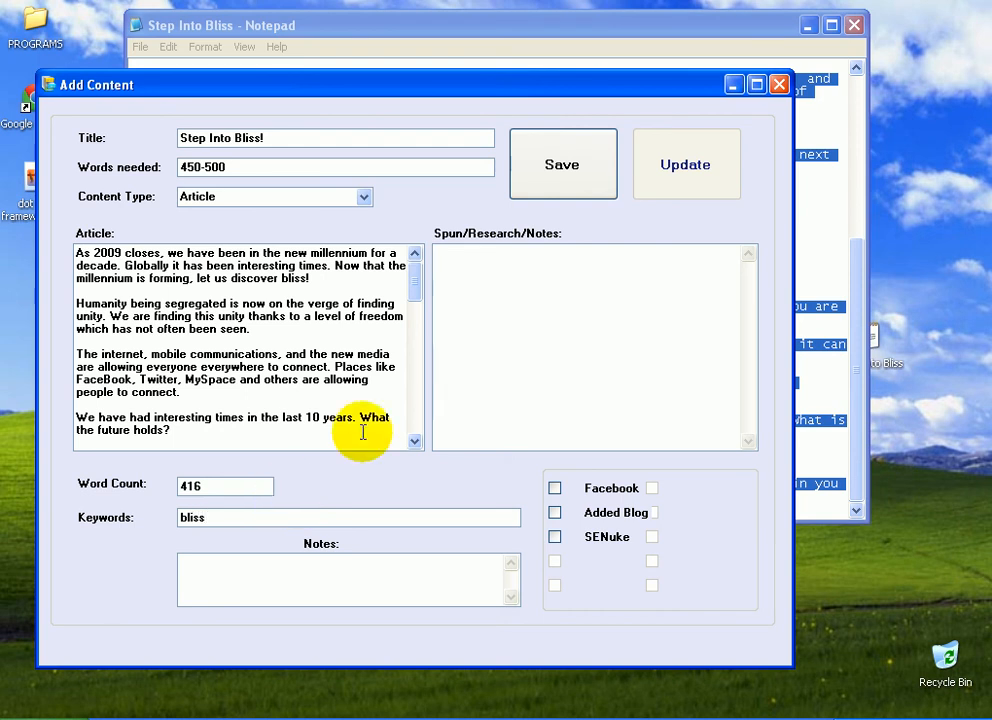
Enter the sample spin syntax {a|b} in the spun/research/notes text of the new content
left_click(525, 283)
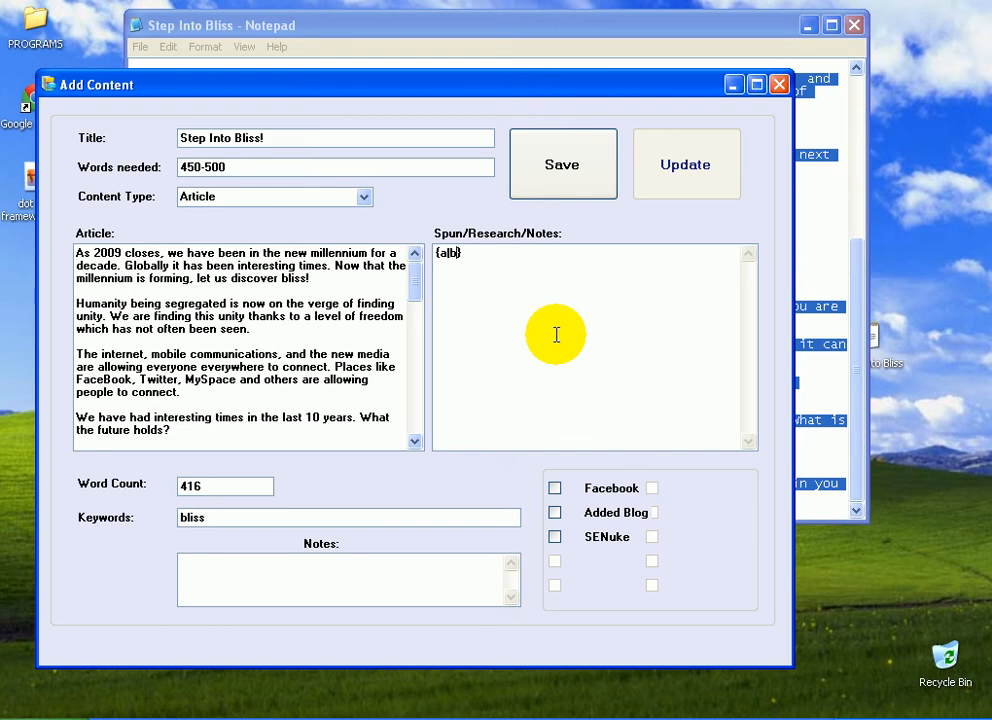
left_click(600, 354)
left_click(486, 284)
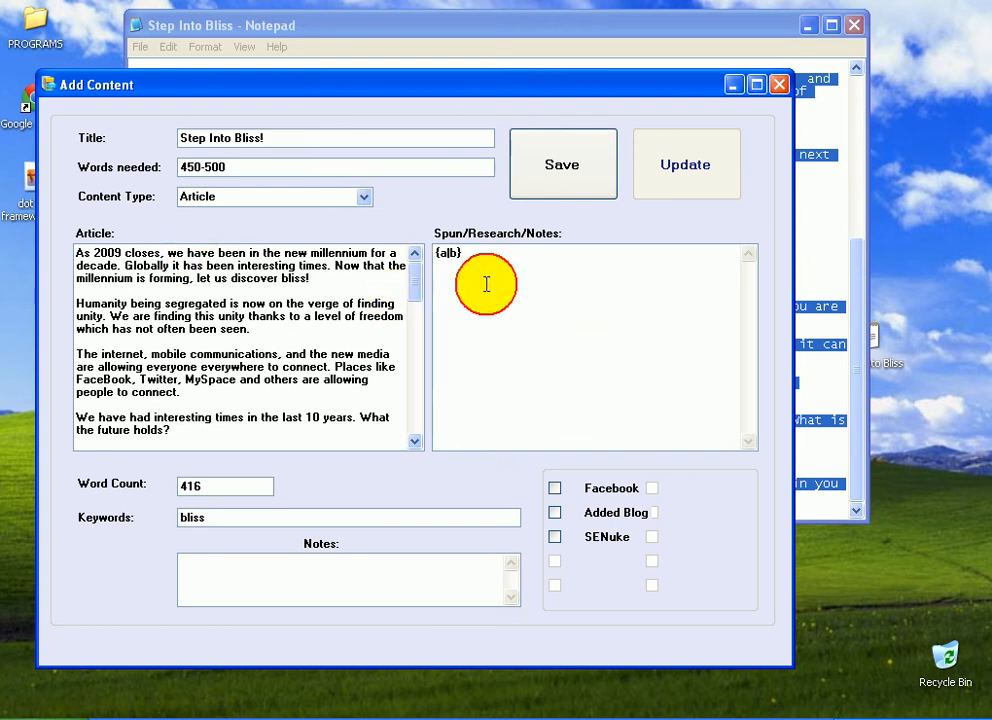
key("ctrl+a")
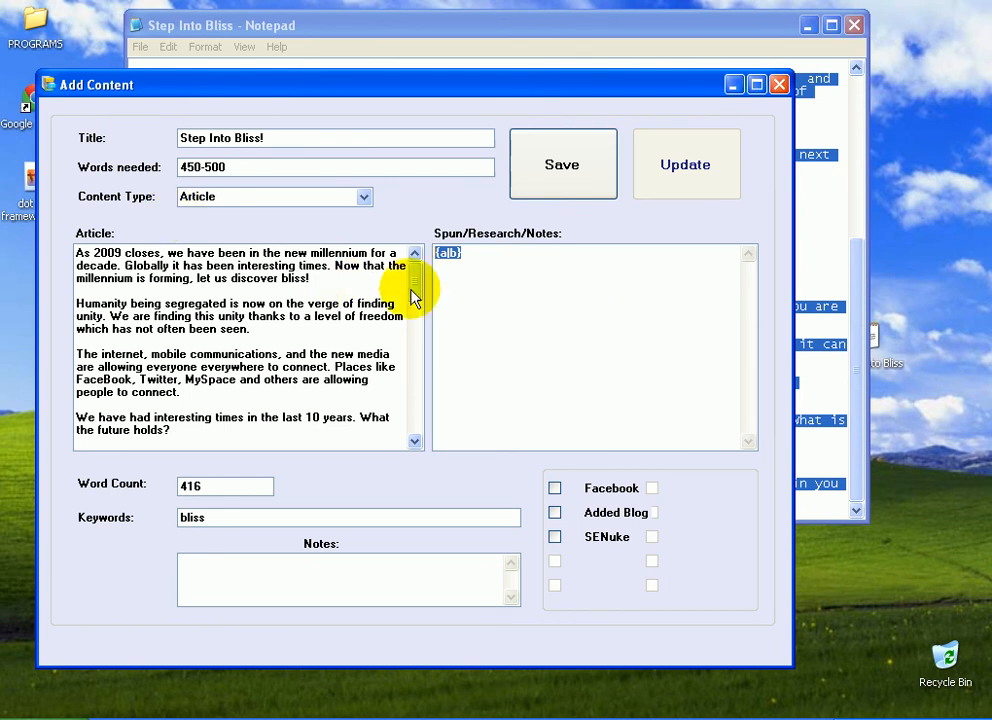
left_click_drag(414, 290, 416, 221)
left_click(498, 295)
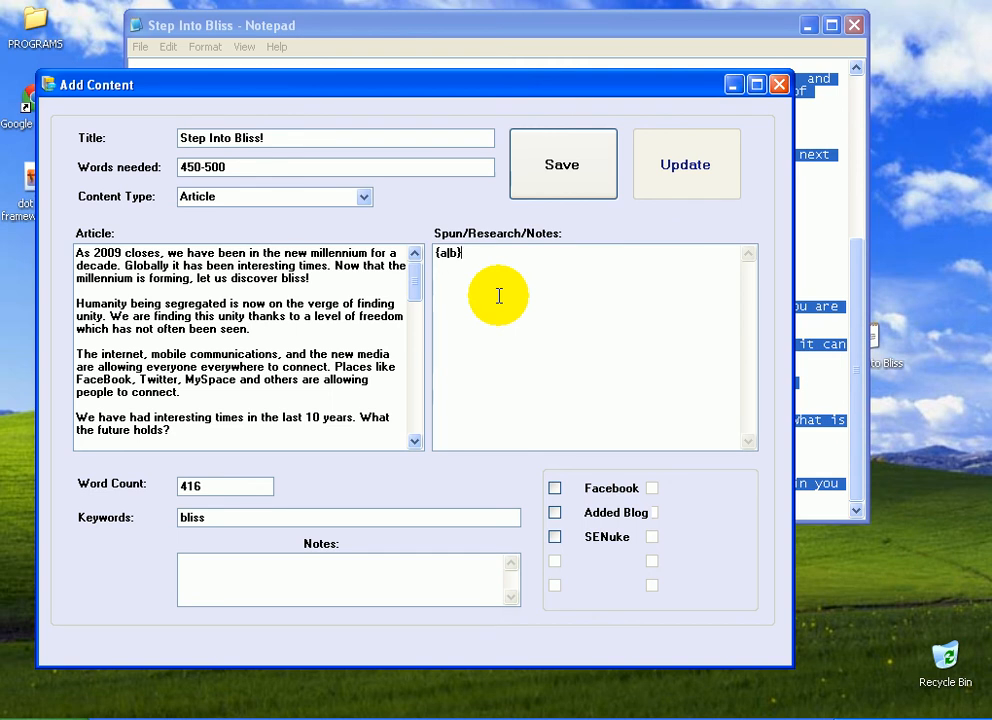
key("ctrl+a")
left_click(505, 277)
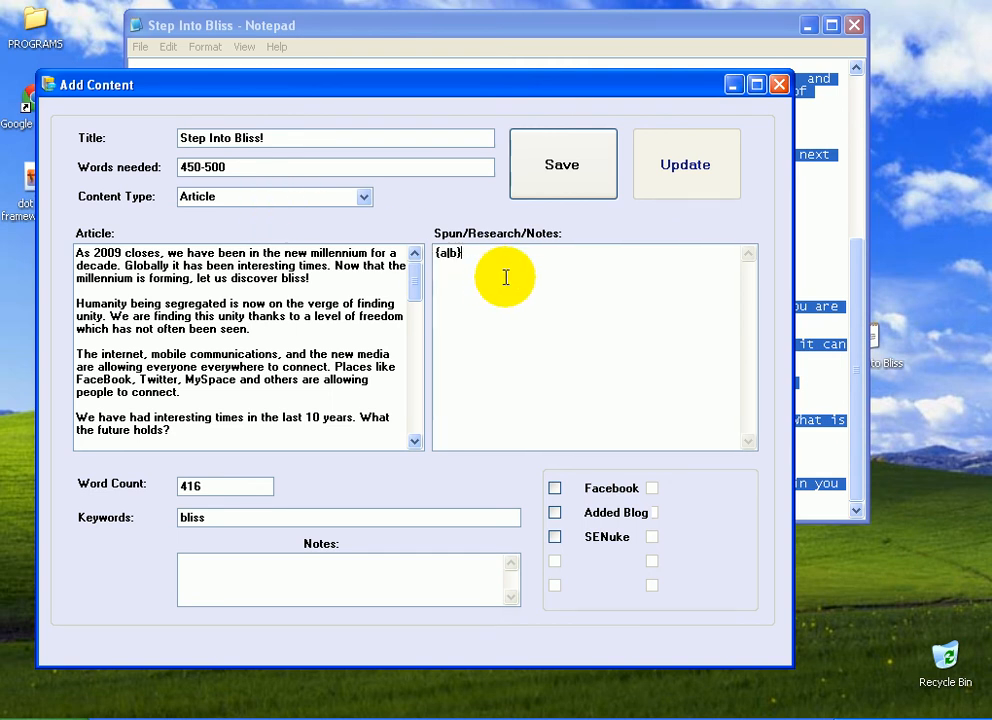
key("ctrl+a")
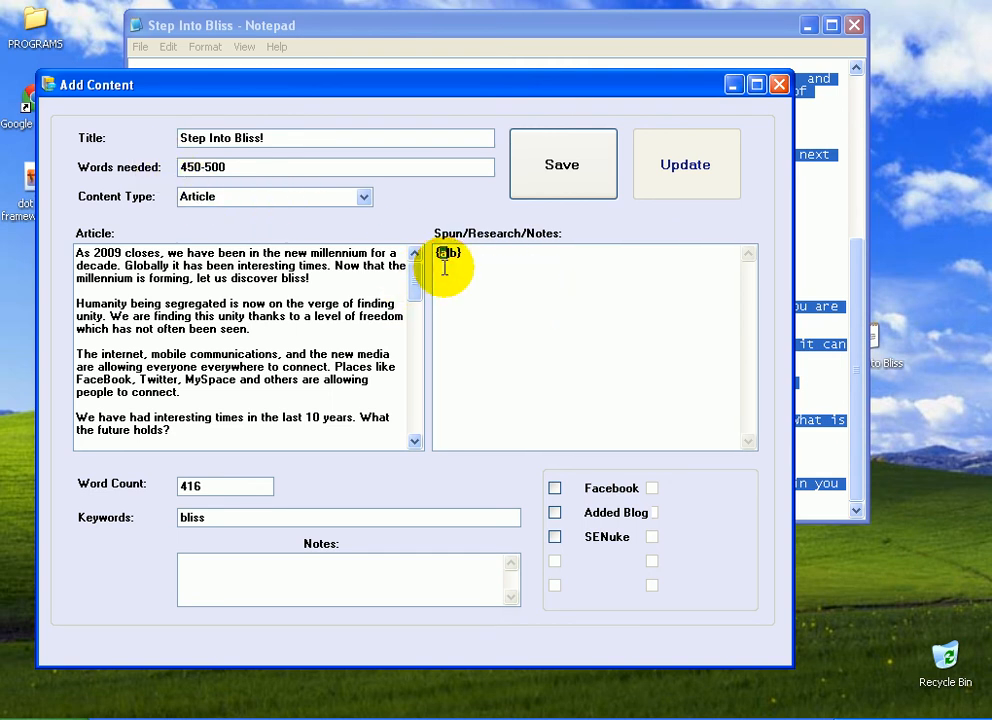
left_click_drag(444, 267, 580, 328)
left_click(573, 322)
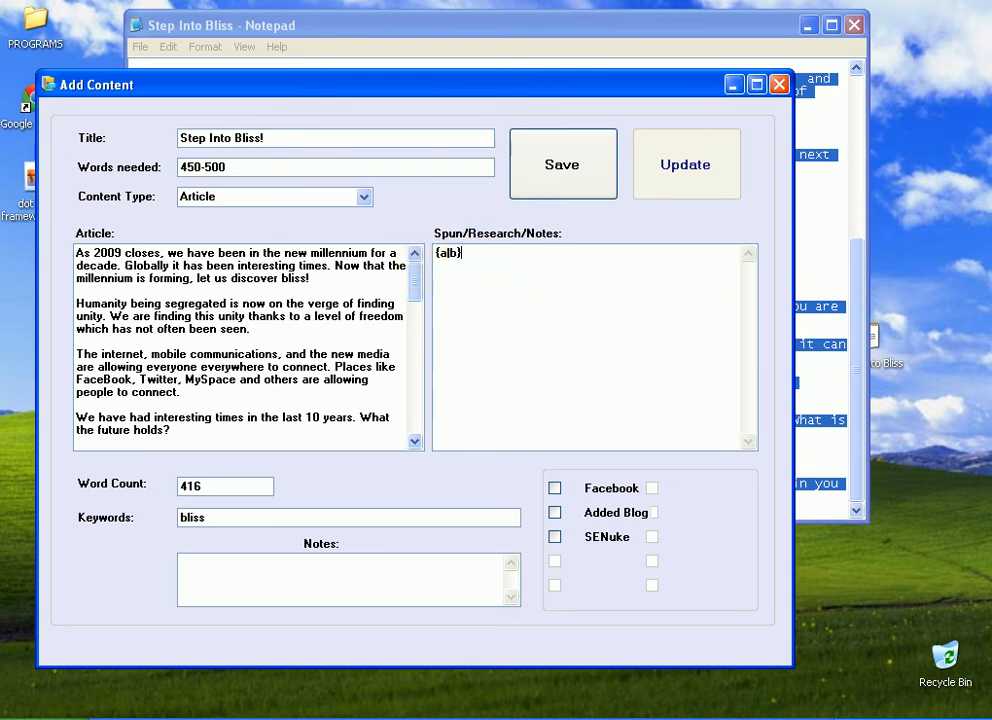
Enter "Wrote ART" as the note for the new content
left_click(365, 593)
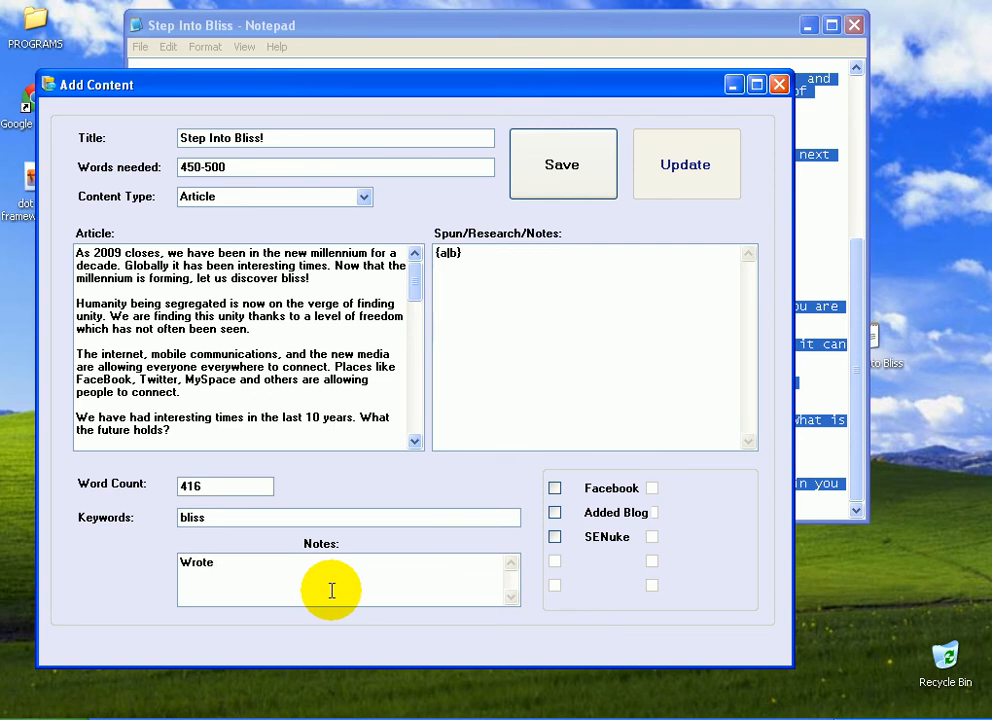
key("ctrl+a")
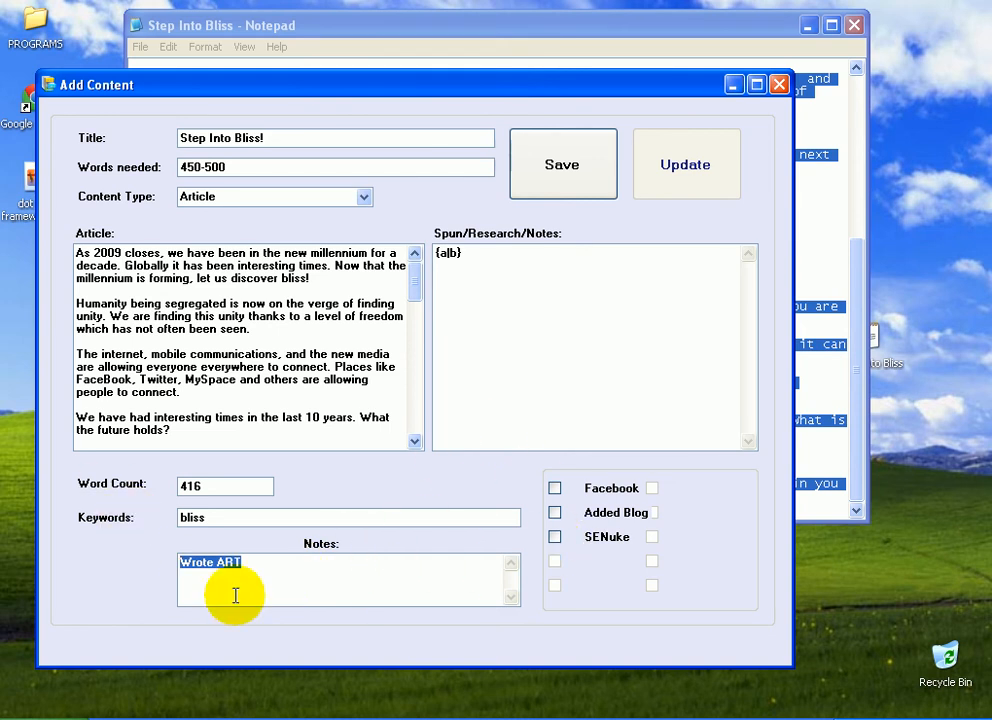
left_click(295, 573)
key("ctrl+a")
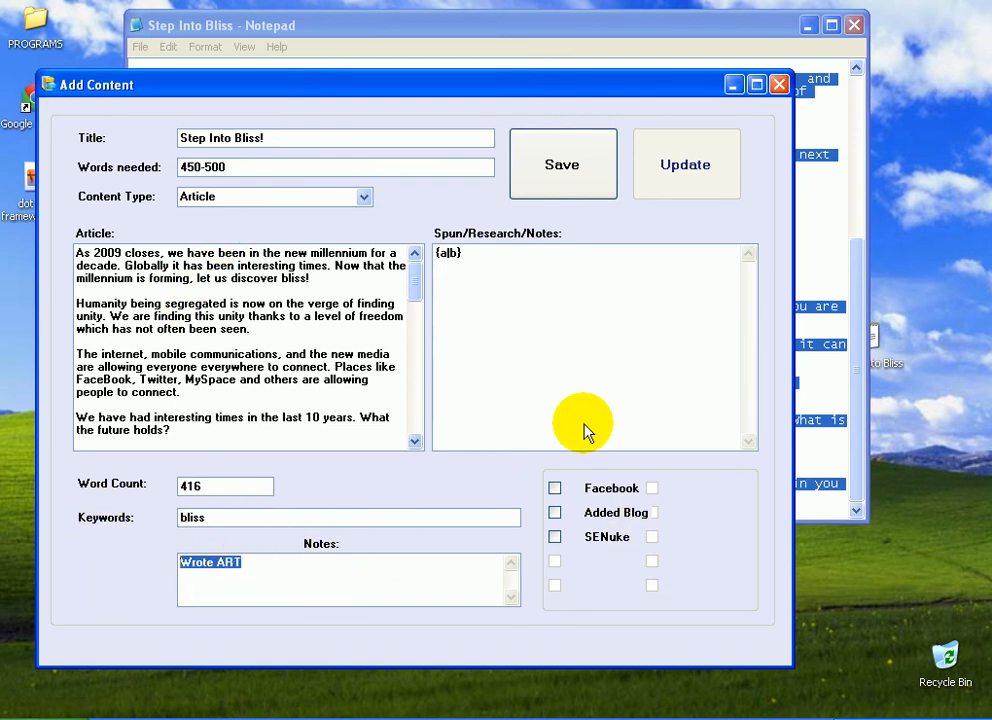
Mark the content as Added Blog, Facebook and SENuke, and save it
left_click(554, 512)
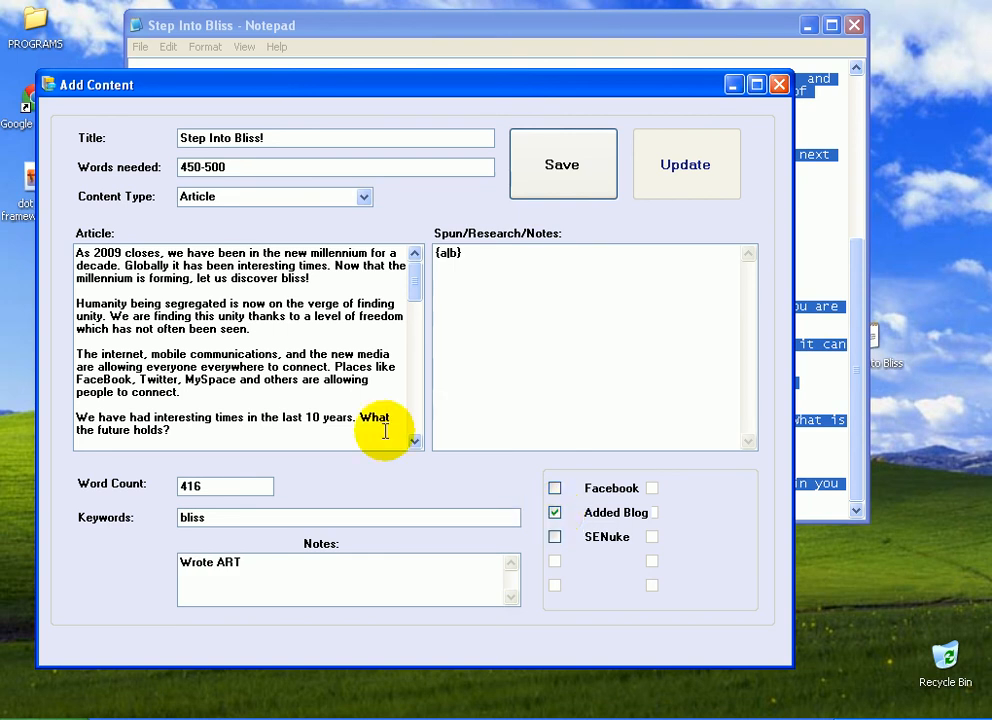
left_click(554, 488)
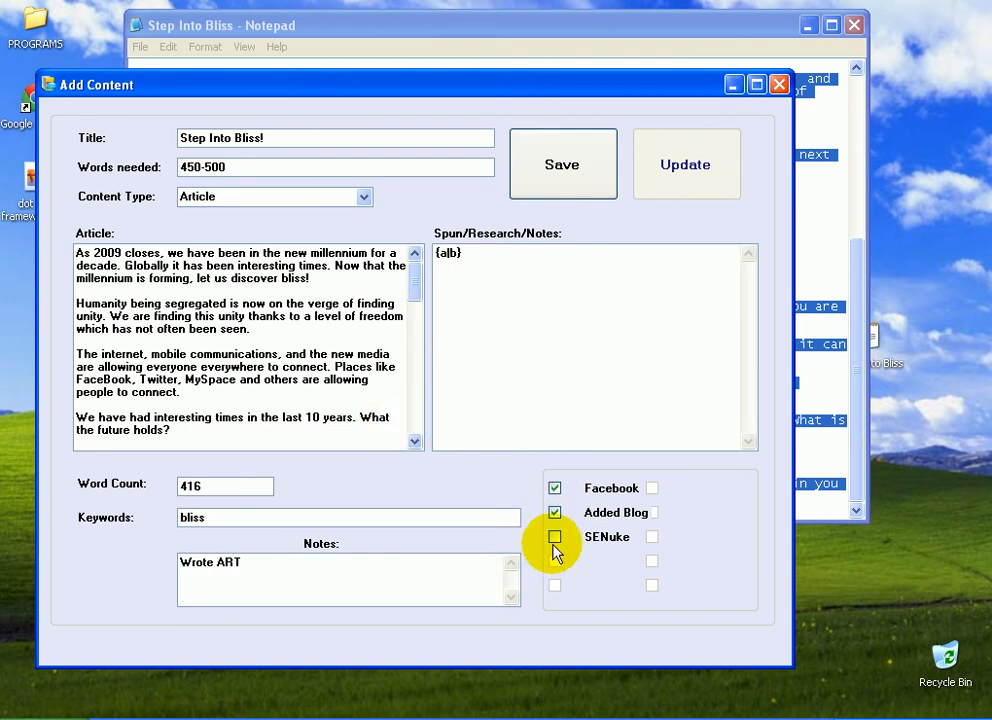
left_click(554, 538)
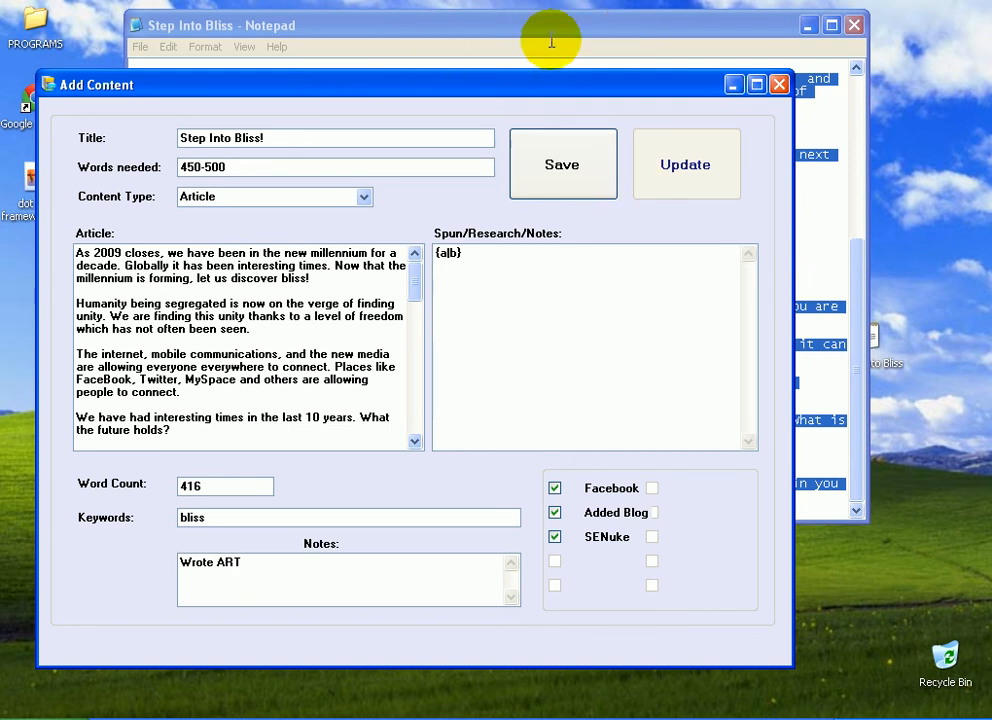
left_click(560, 161)
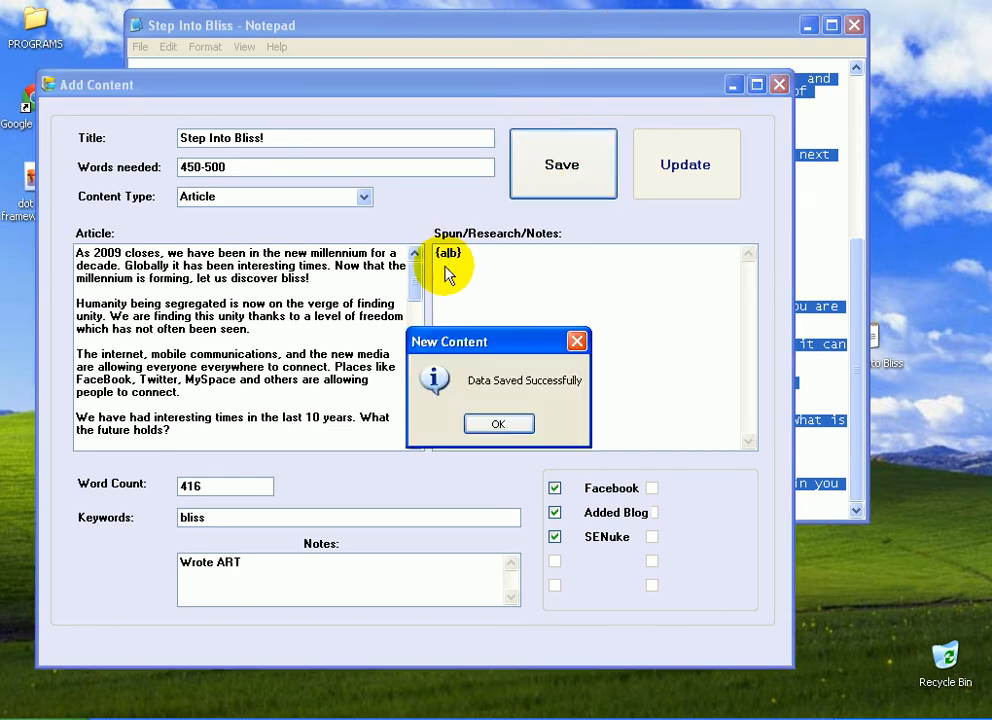
left_click(500, 423)
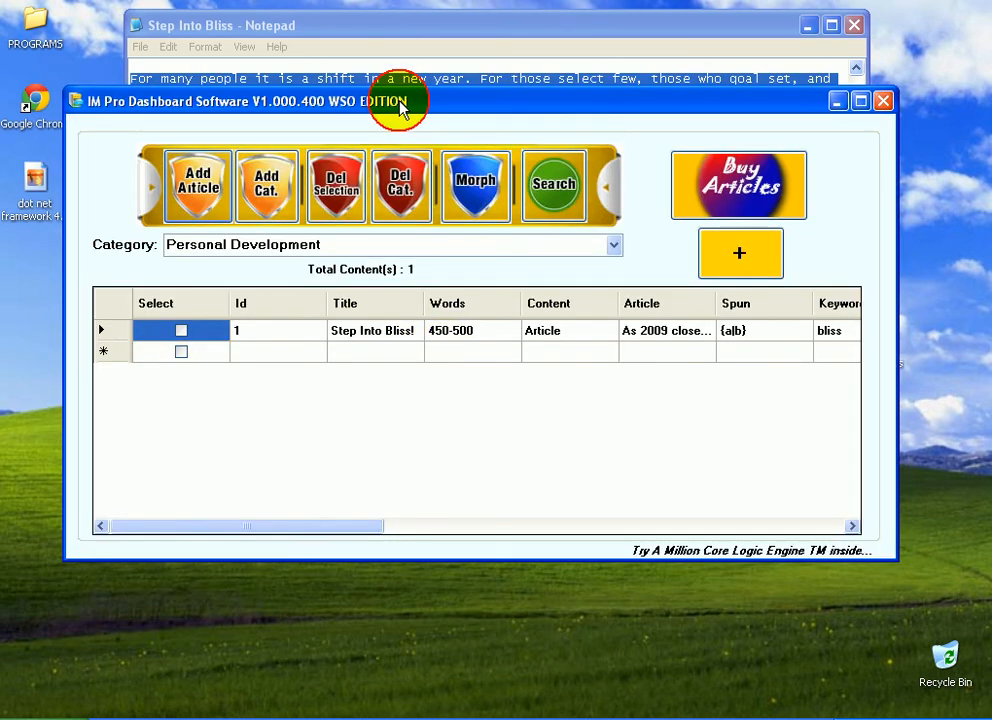
Review the columns of the saved "Step Into Bliss!" entry in the Personal Development content list
left_click_drag(400, 104, 422, 129)
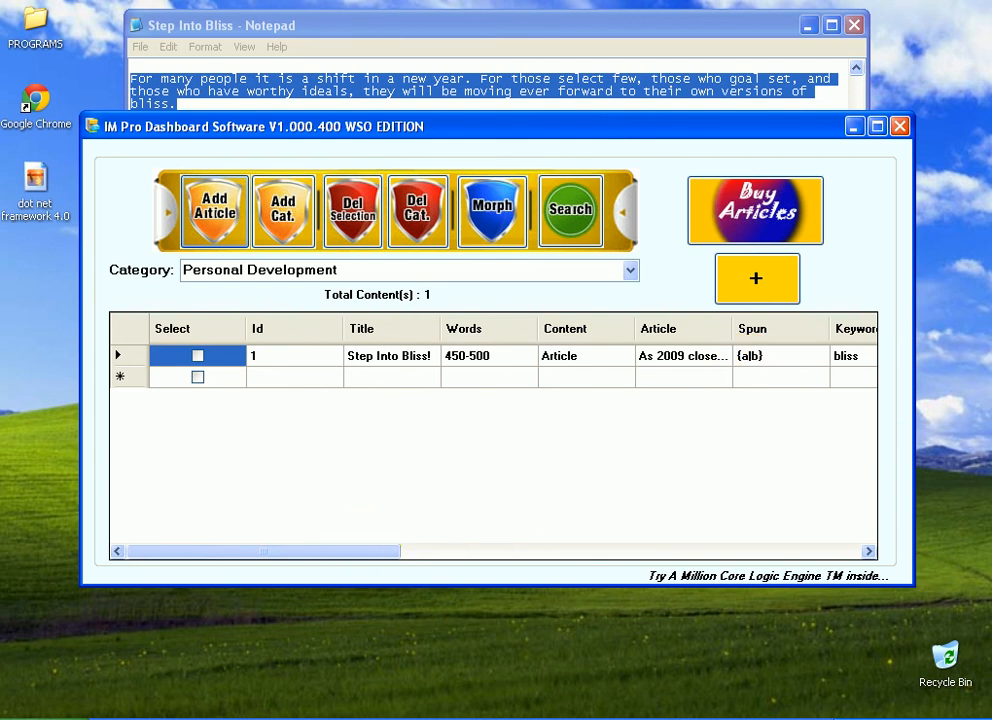
left_click(379, 360)
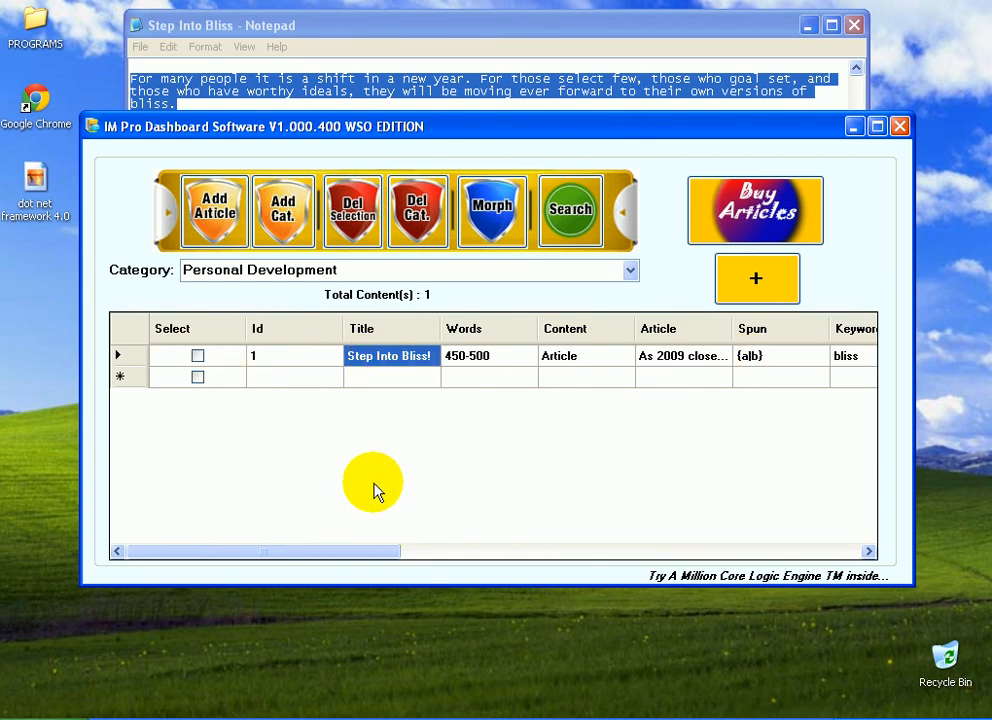
left_click_drag(474, 552, 299, 531)
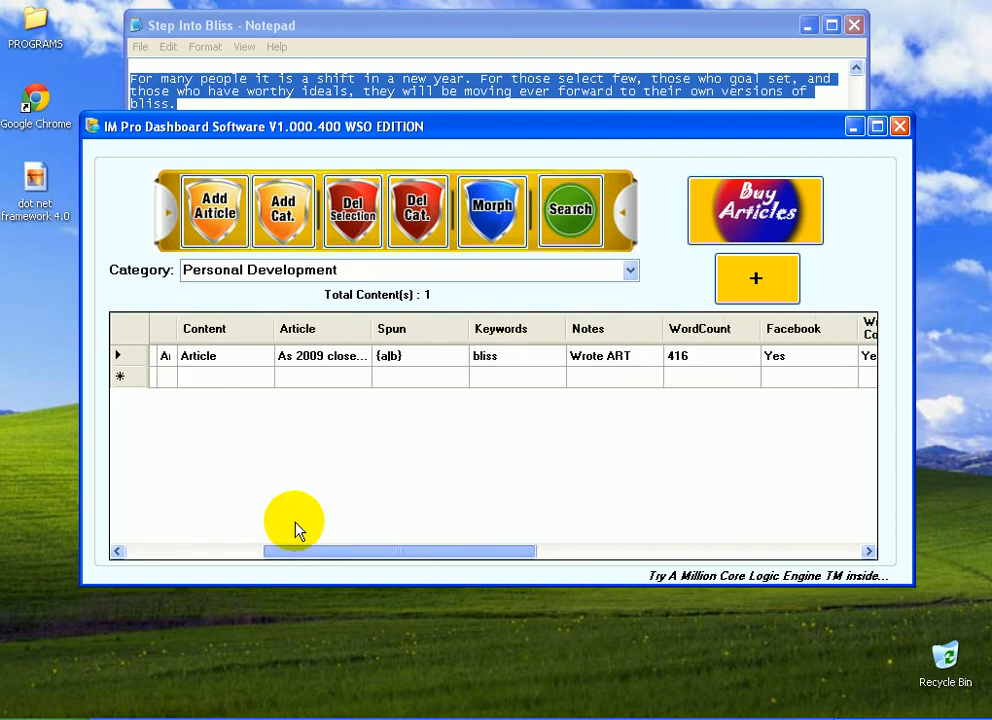
left_click_drag(208, 515, 205, 516)
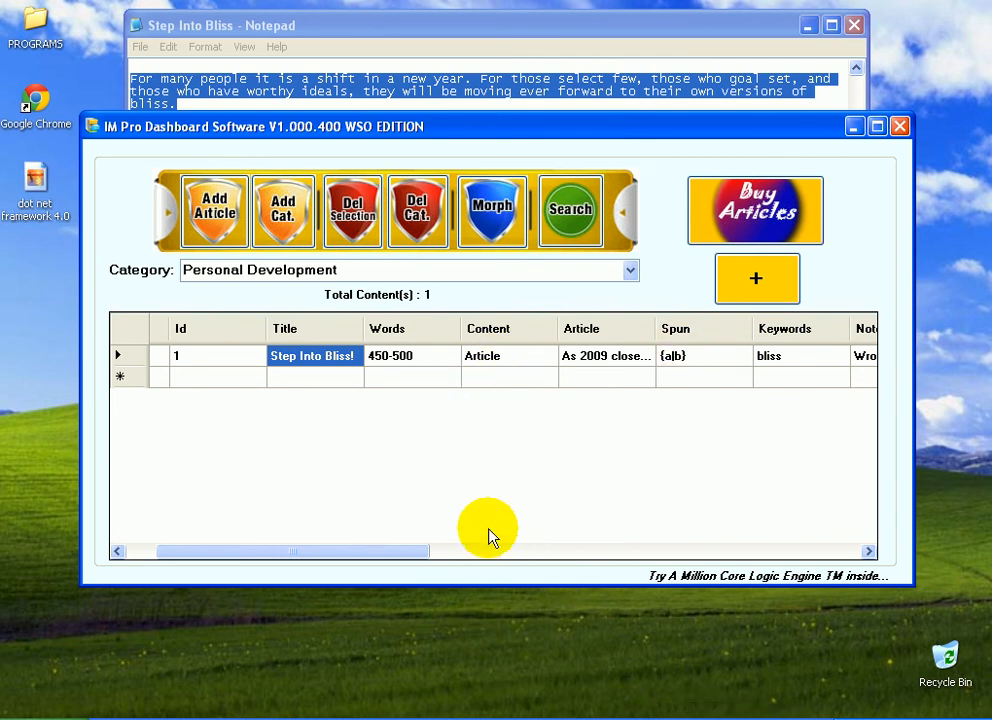
Switch to the Step Into Bliss Notepad file, replace its selected article text with "Step Into Bliss!", and cut all the text
left_click(745, 718)
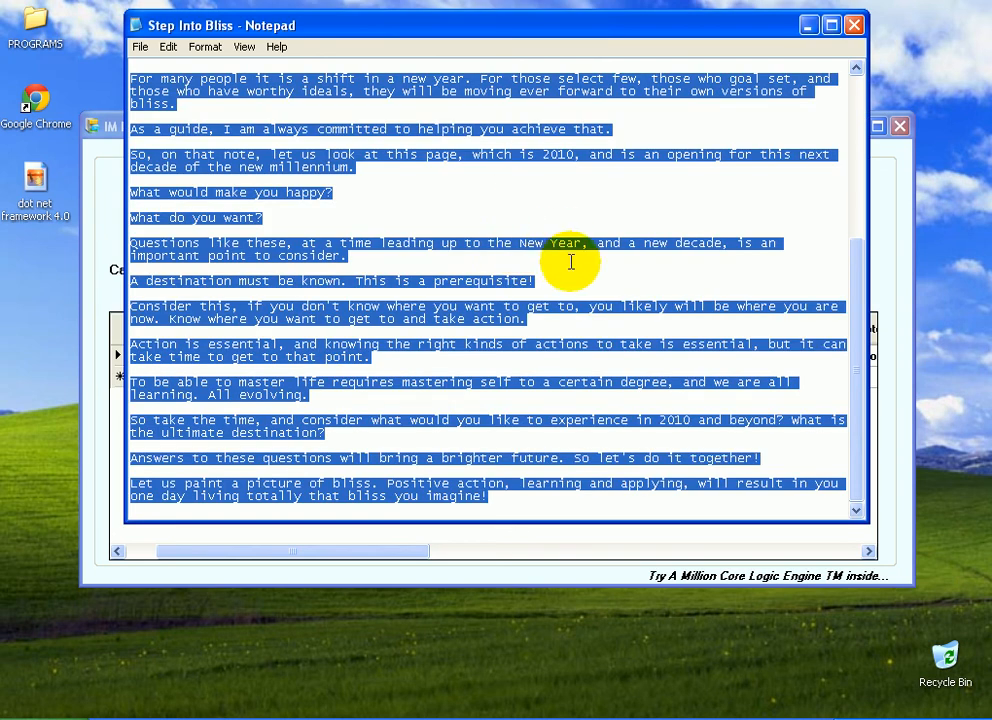
type("Step Into Bliss!")
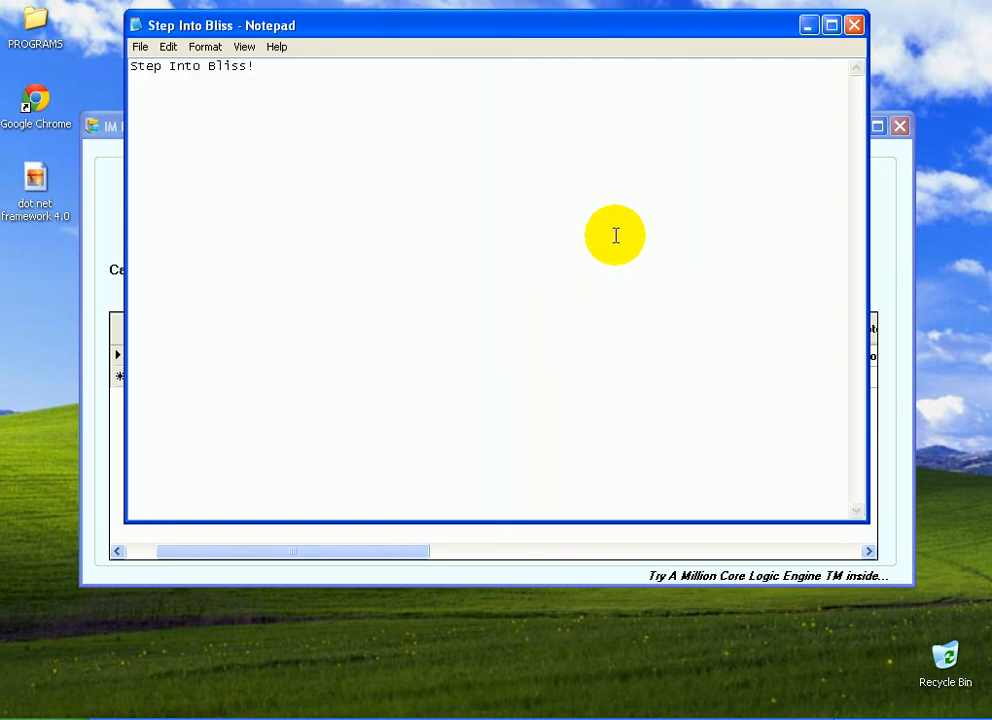
key("ctrl+a")
key("ctrl+x")
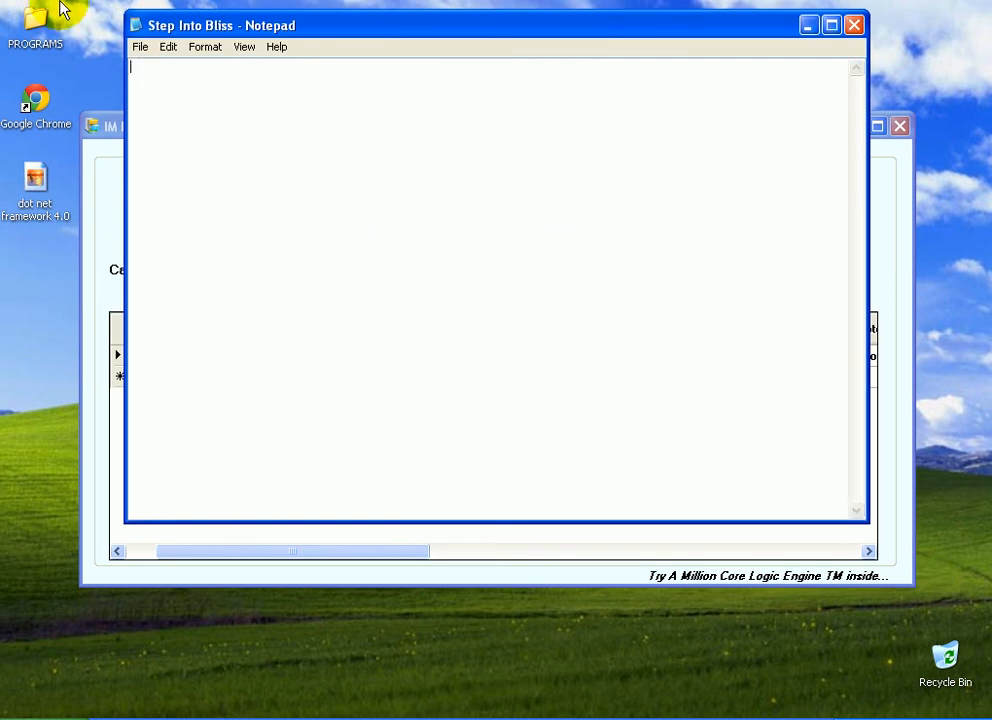
Copy the "Step Into Bliss!" title from its dashboard entry and paste it into the empty Step Into Bliss Notepad file
left_click_drag(361, 22, 422, 360)
left_click(421, 128)
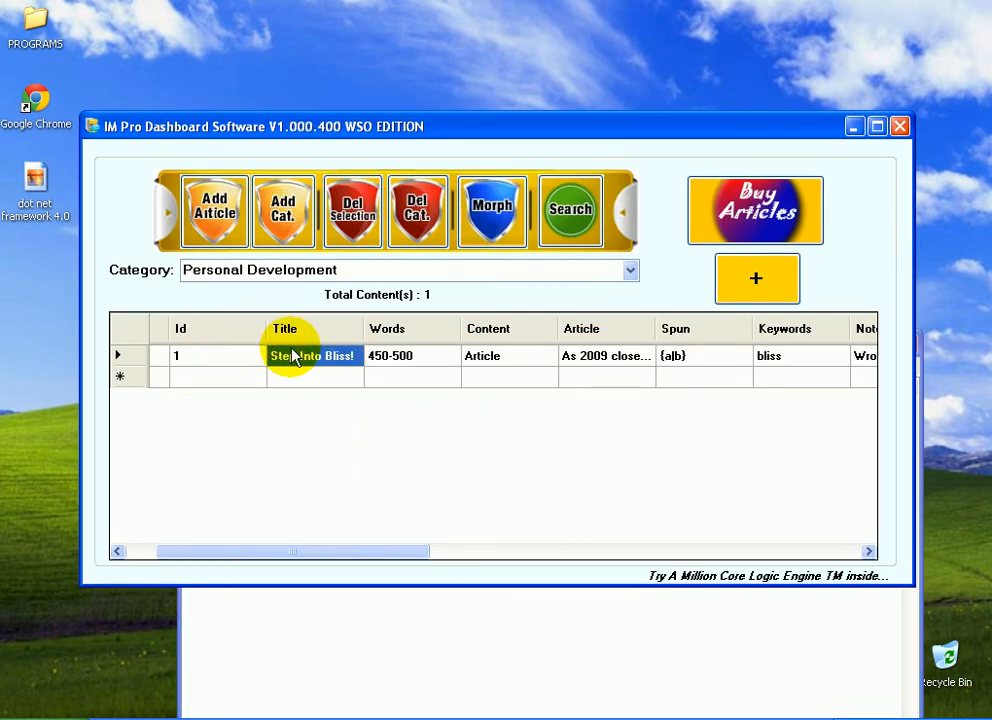
left_click(420, 627)
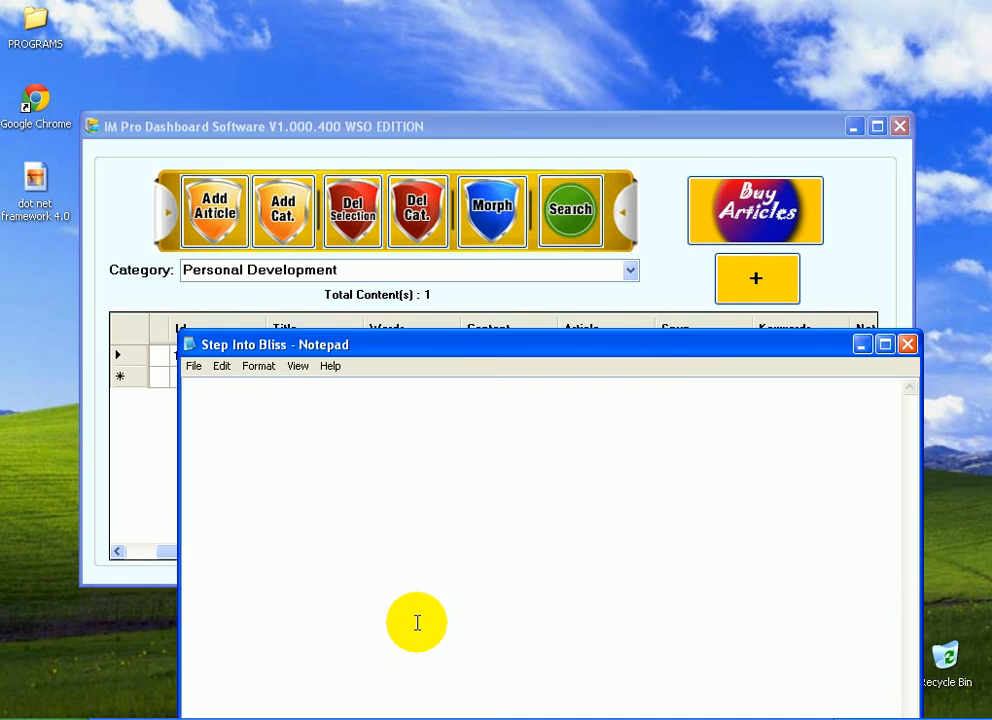
key("ctrl+v")
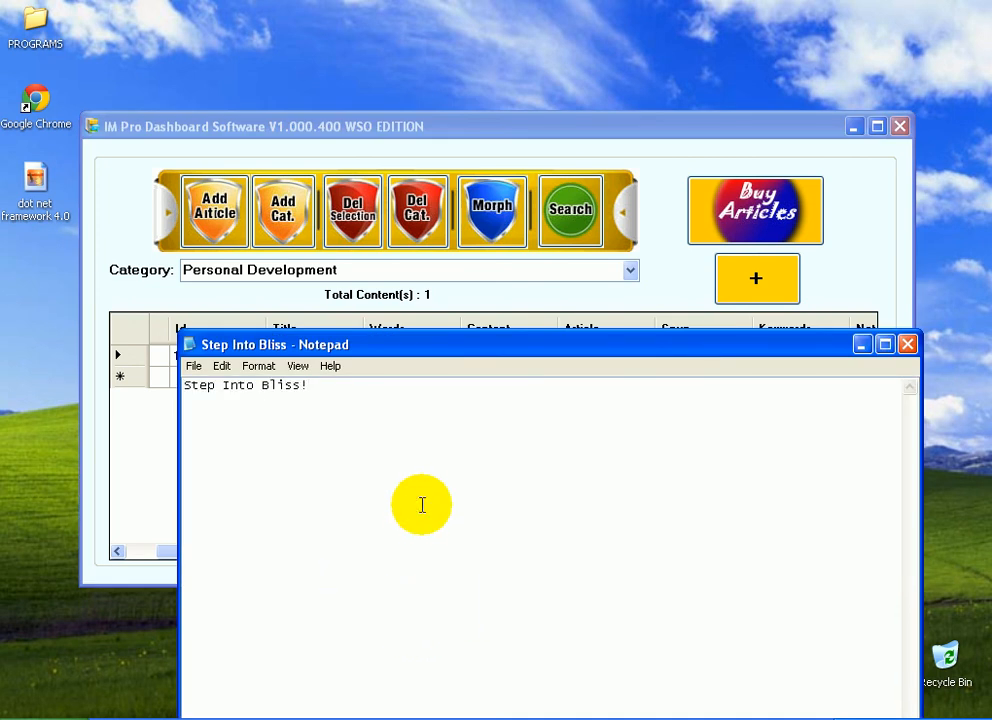
Copy the entry's Article text from the dashboard and paste it below the title in Notepad, with a blank line after it
left_click(472, 144)
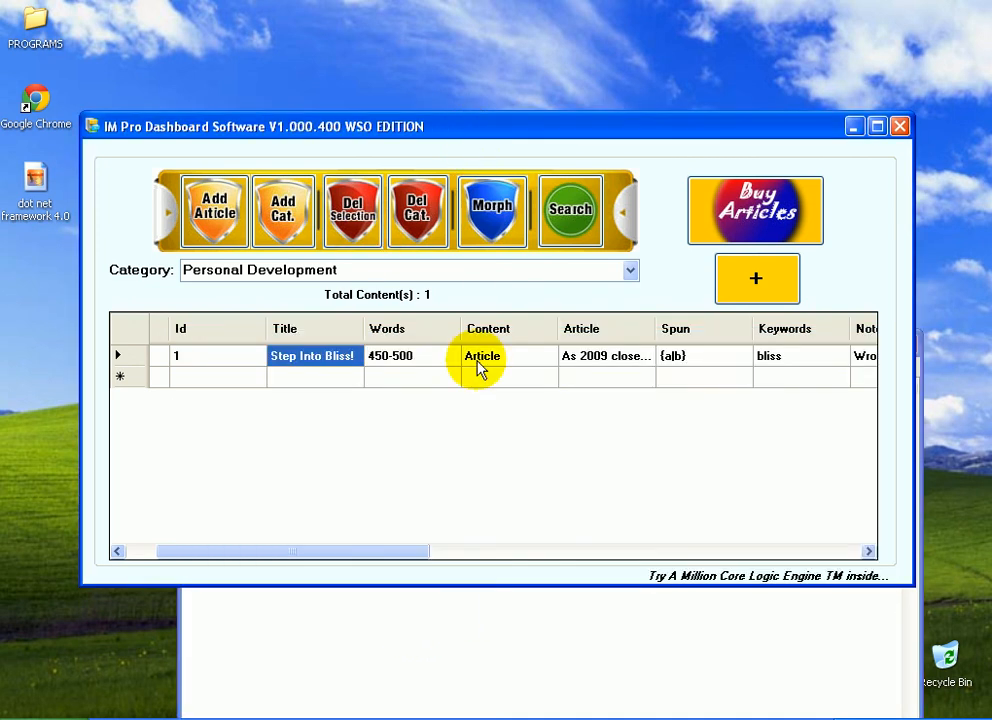
left_click(578, 357)
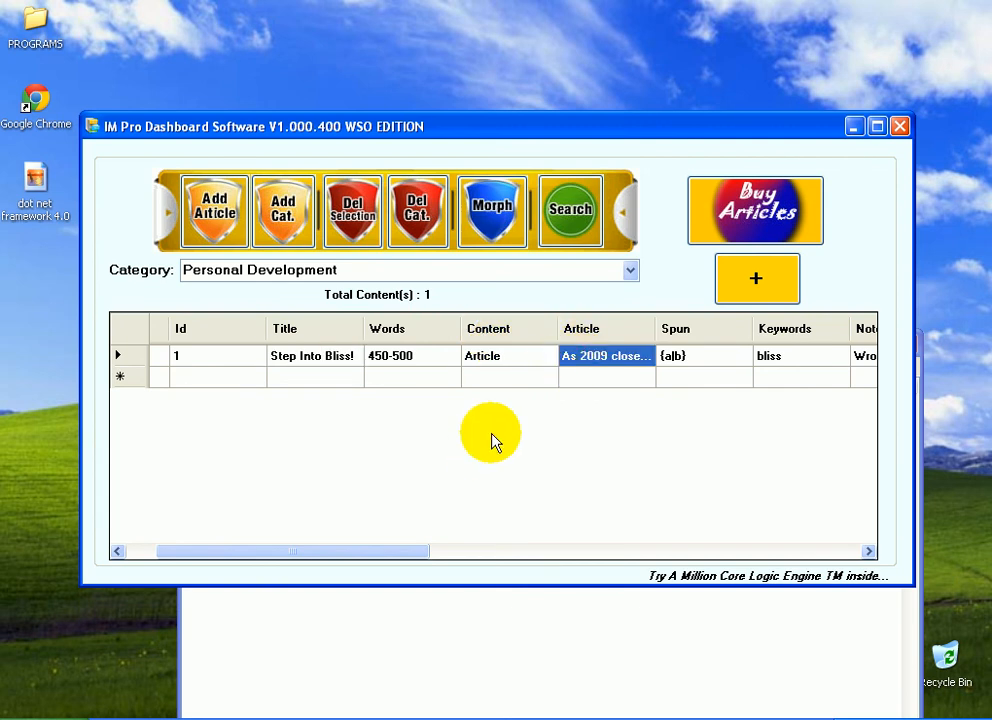
key("alt+Tab")
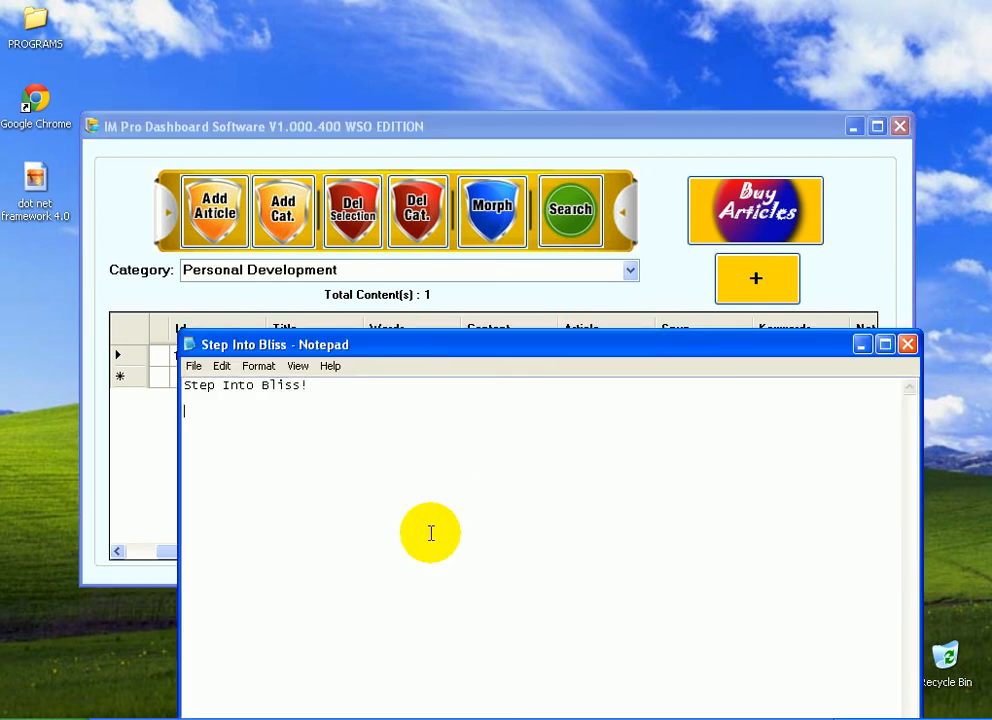
key("ctrl+v")
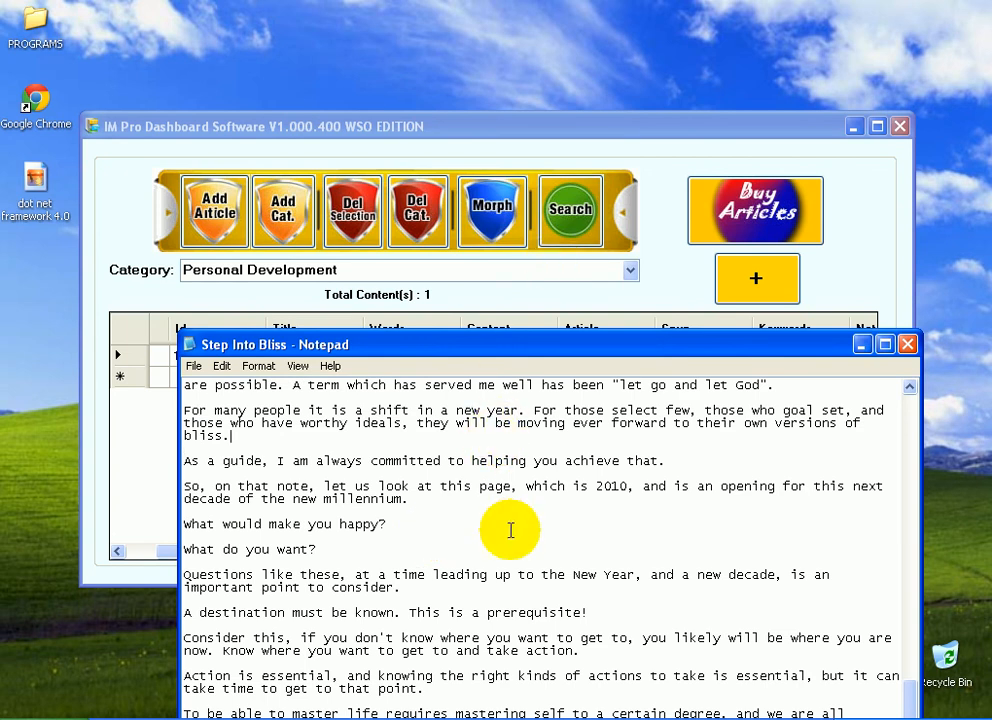
left_click_drag(590, 350, 448, 127)
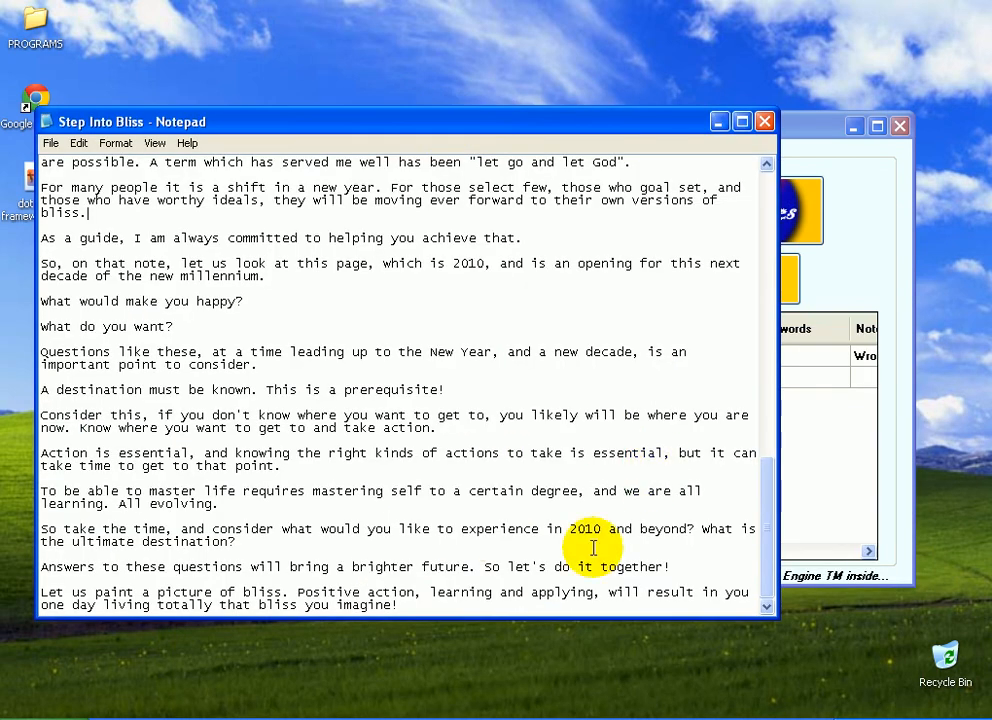
key("Return")
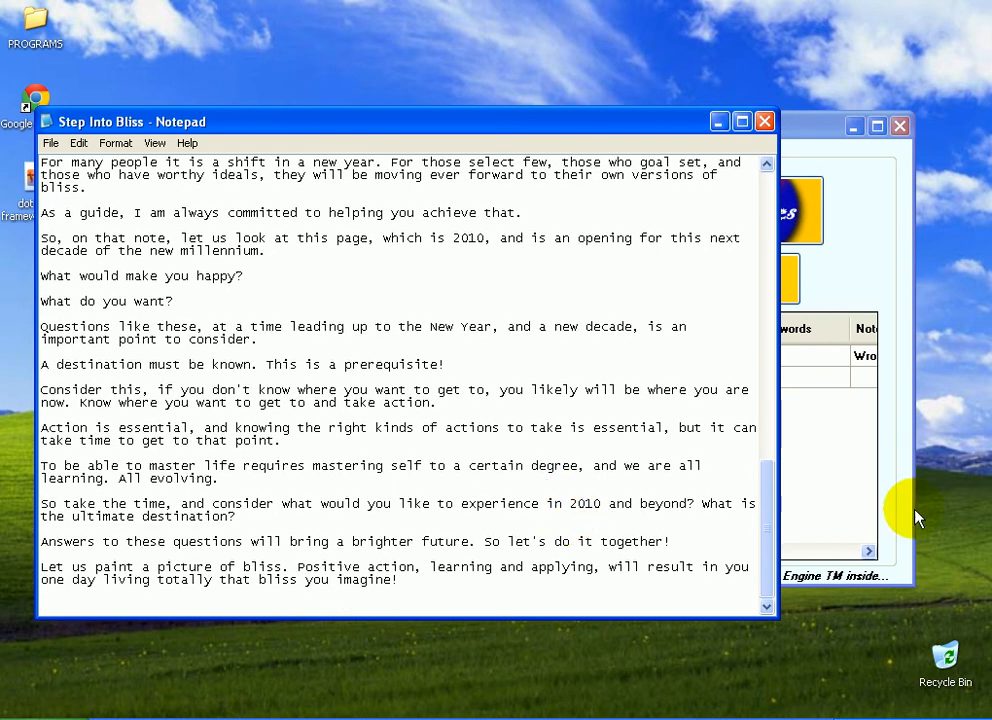
Copy the entry's Spun text "{a|b}" from the dashboard and paste it below the article in Notepad, followed by a line break
left_click(905, 514)
left_click(712, 380)
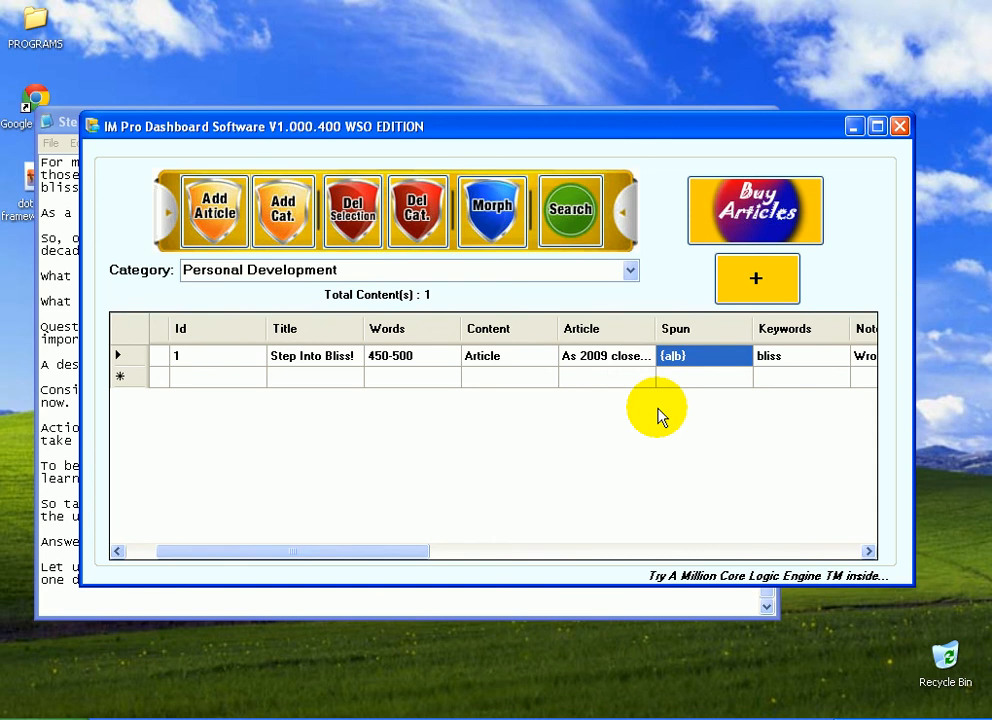
key("alt+Tab")
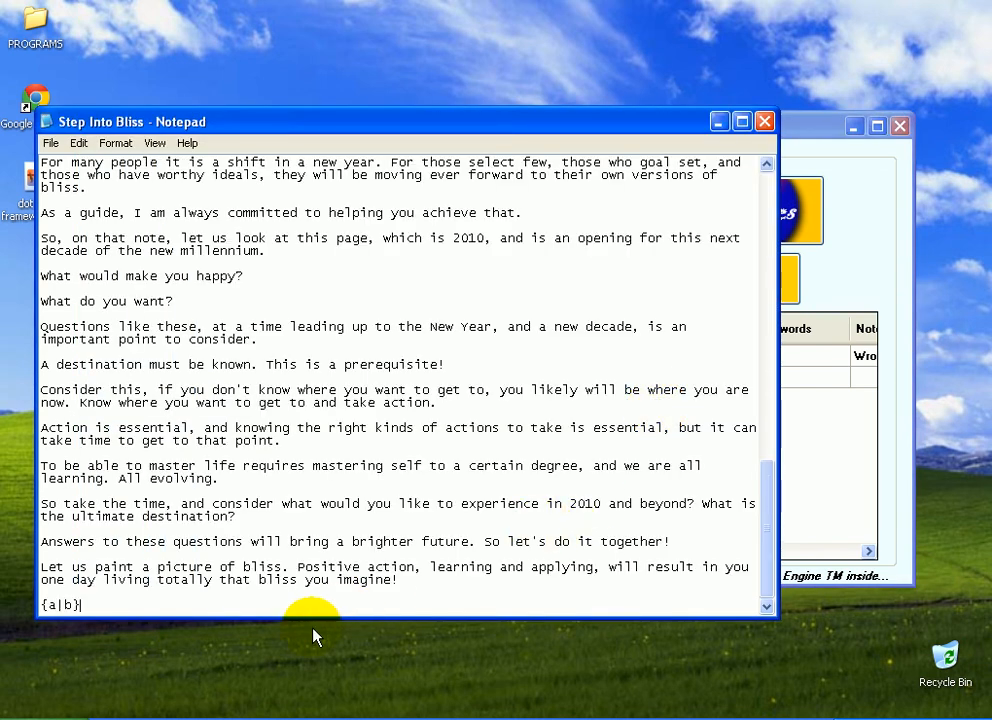
key("Return")
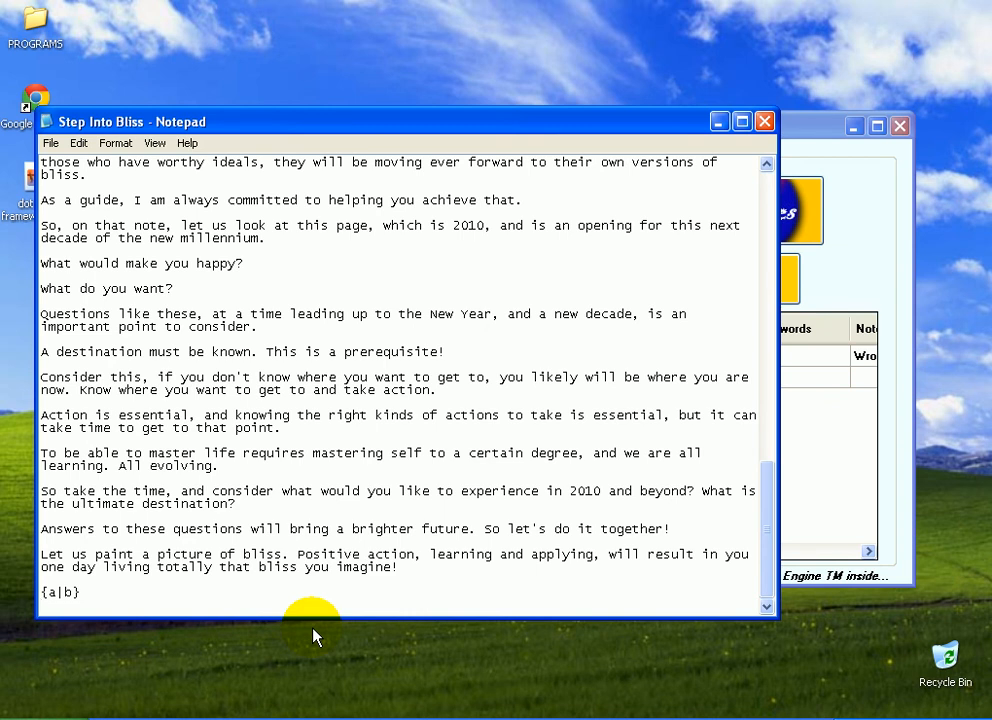
Return to the dashboard and examine the entry's Notes, WordCount, Facebook, Wrote Content, Twitter and remaining morph option columns
left_click(857, 250)
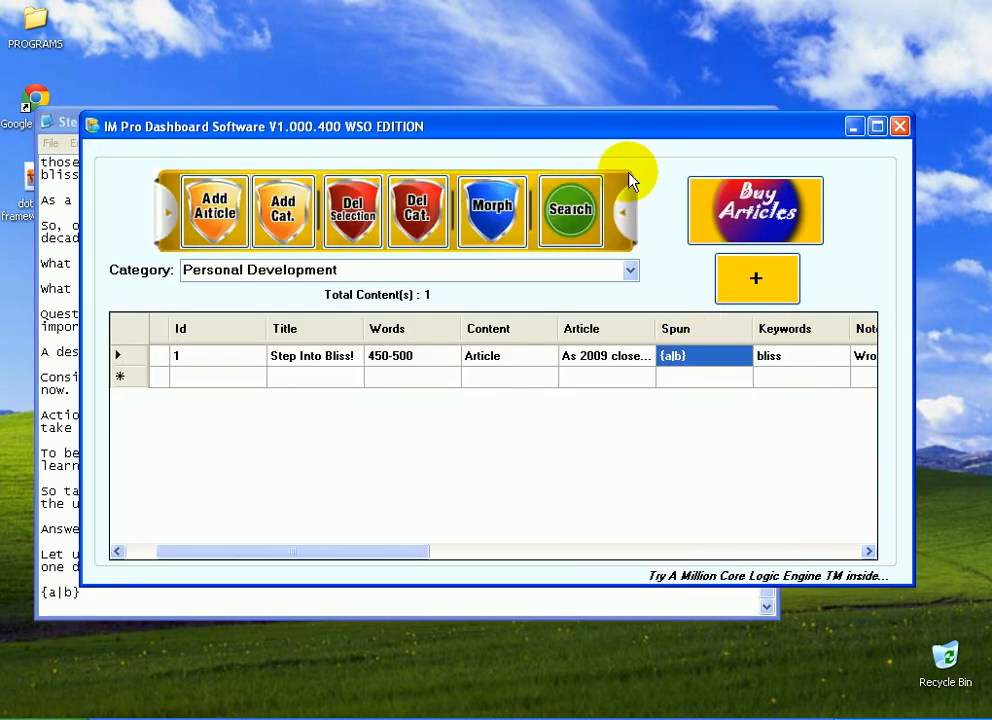
left_click_drag(617, 141, 626, 168)
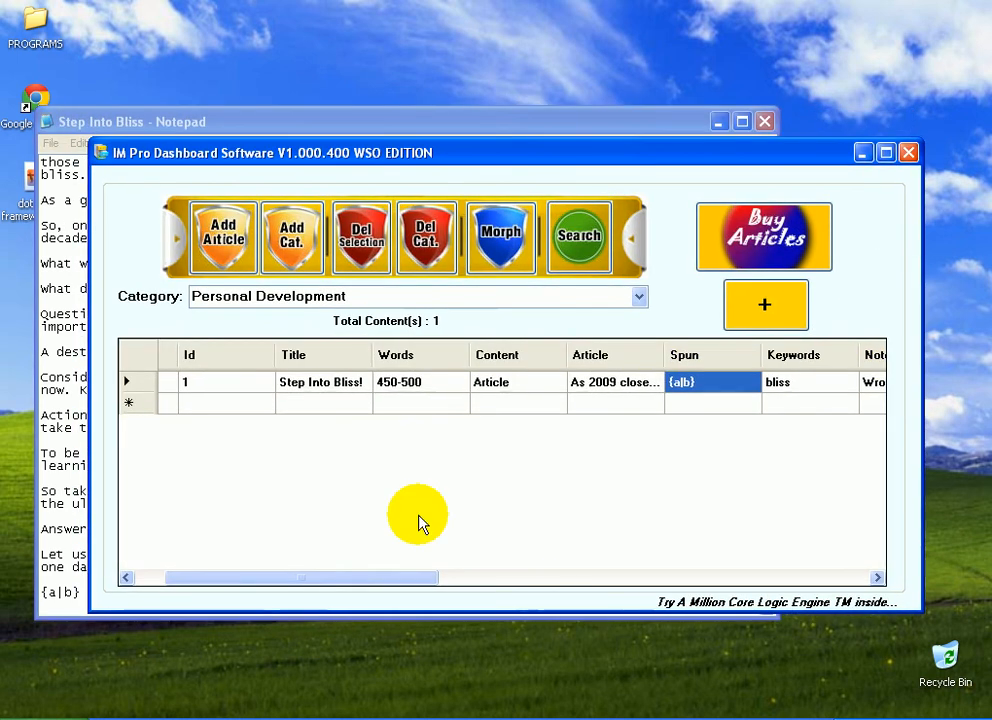
left_click(486, 580)
left_click_drag(488, 585, 449, 563)
left_click(262, 386)
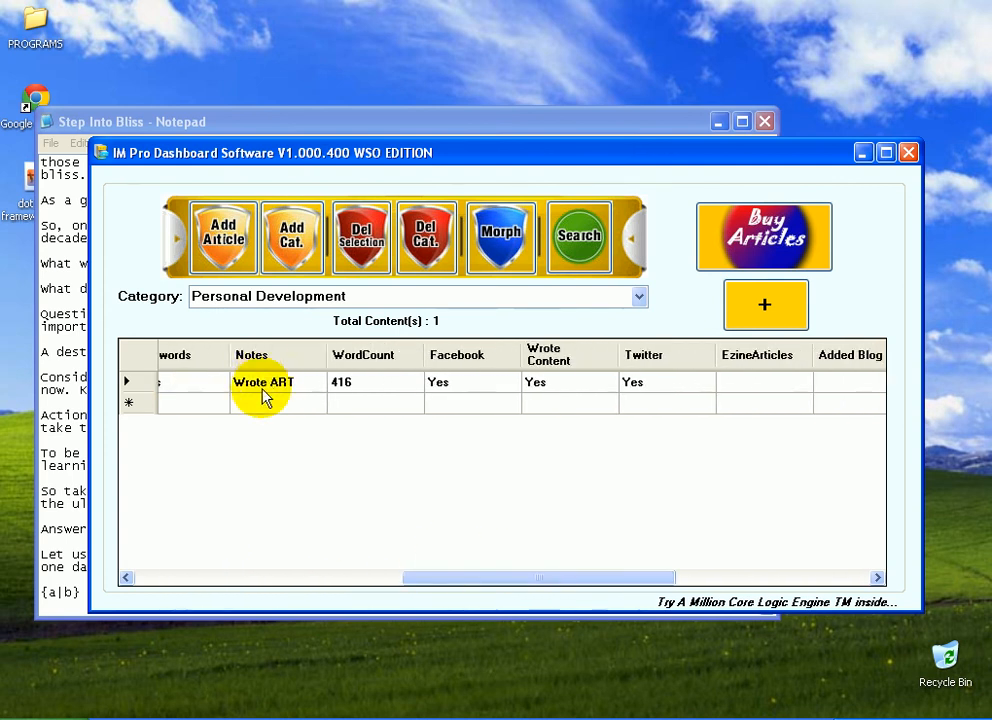
left_click(396, 390)
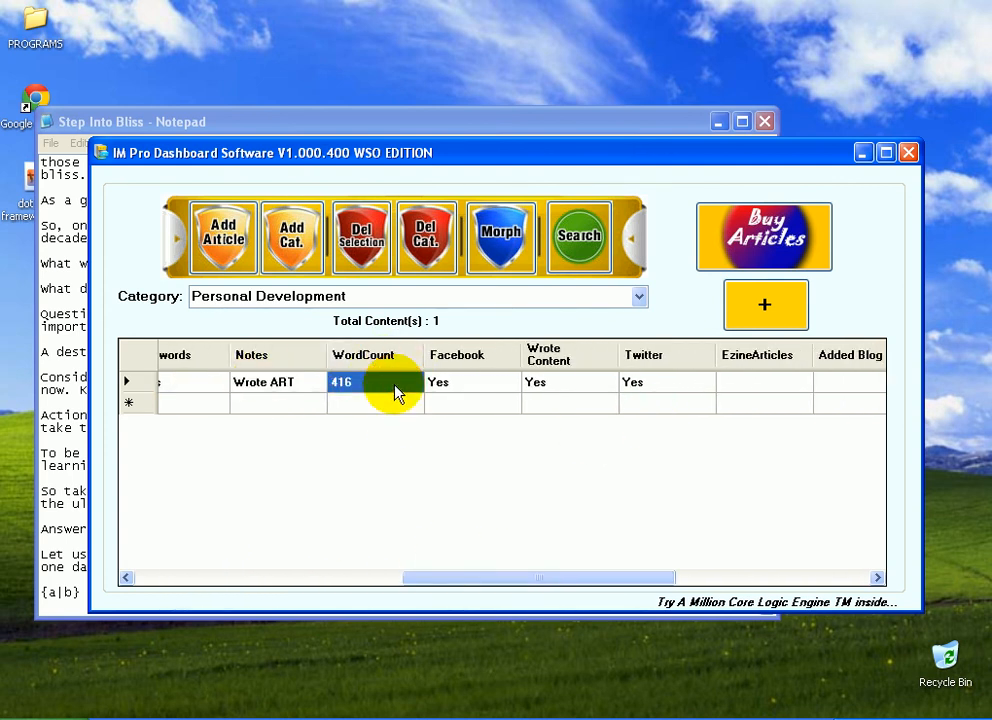
left_click(468, 392)
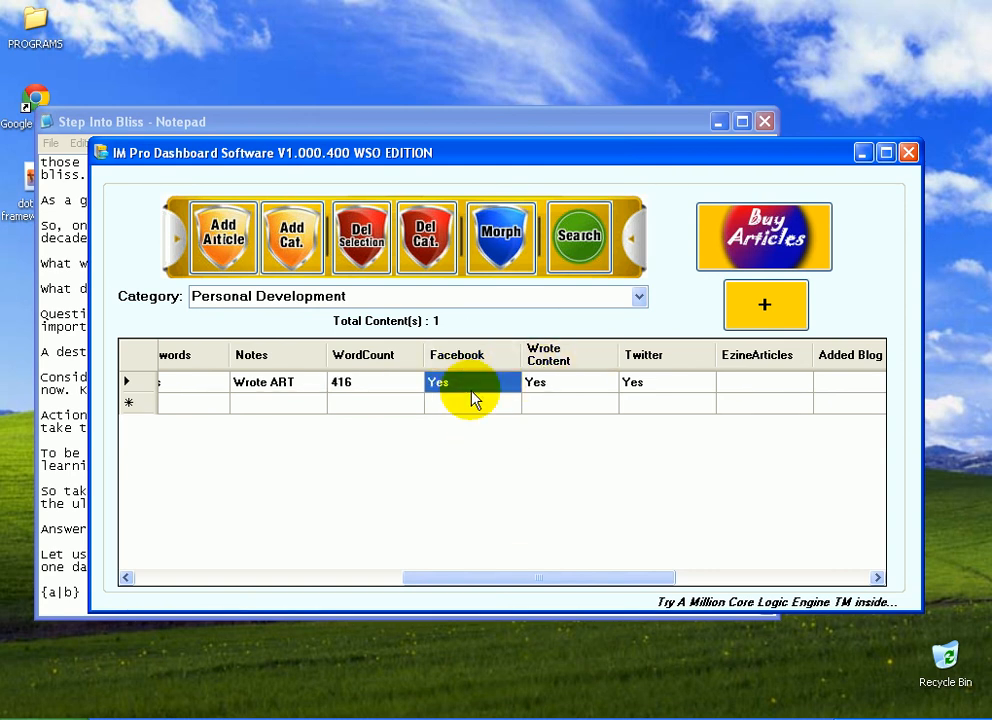
left_click(577, 386)
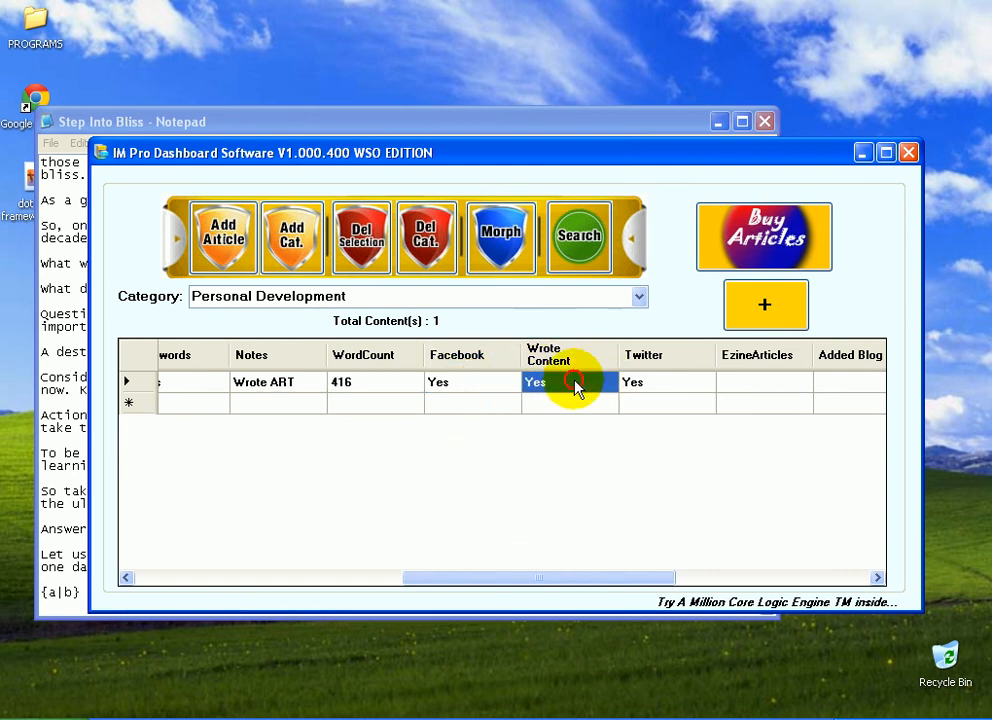
left_click(643, 387)
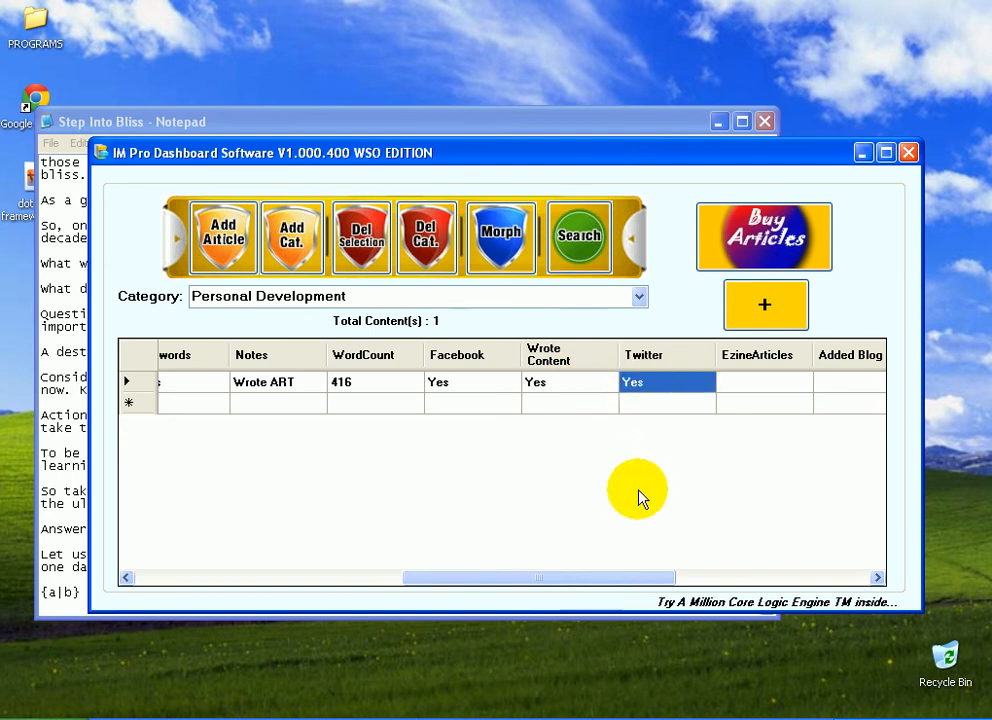
left_click(693, 579)
left_click_drag(693, 582, 660, 580)
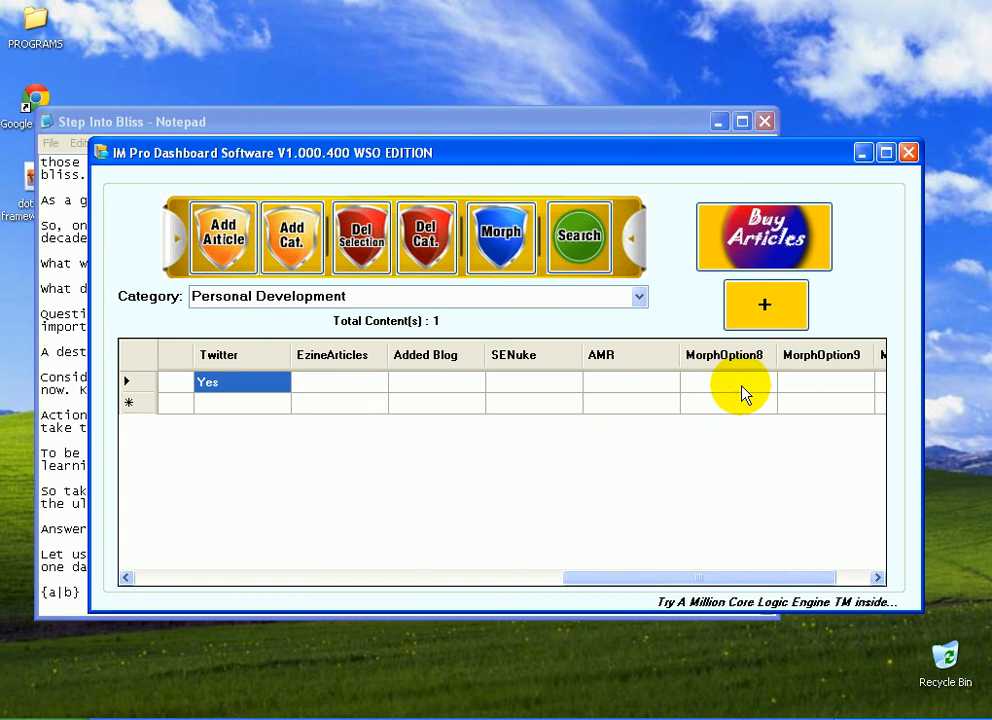
left_click(780, 588)
left_click(836, 588)
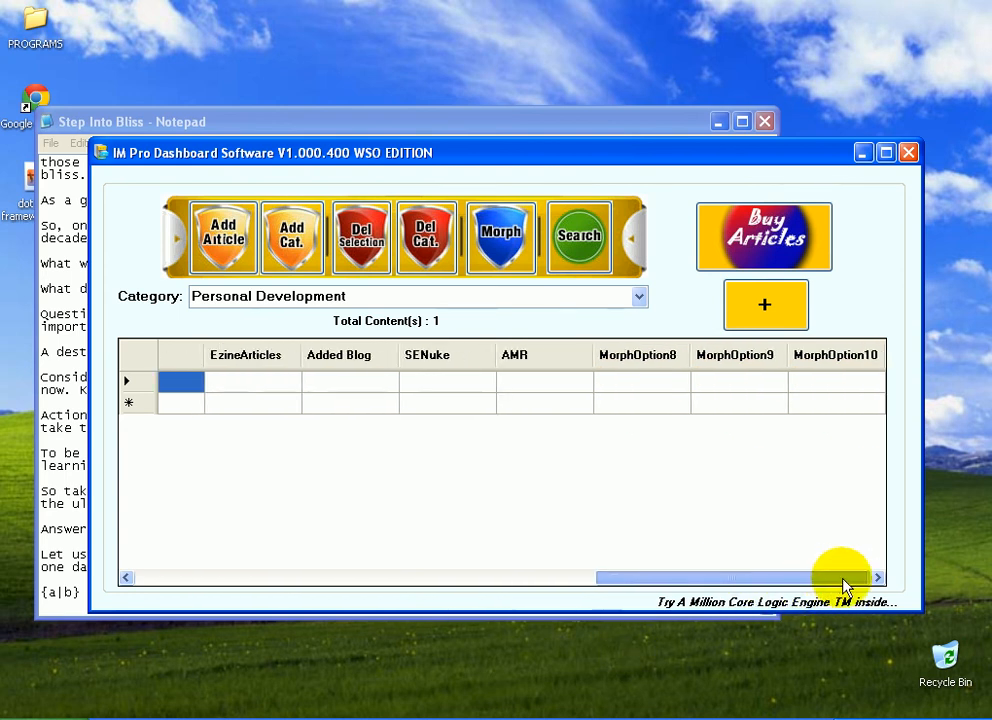
left_click_drag(708, 570, 405, 571)
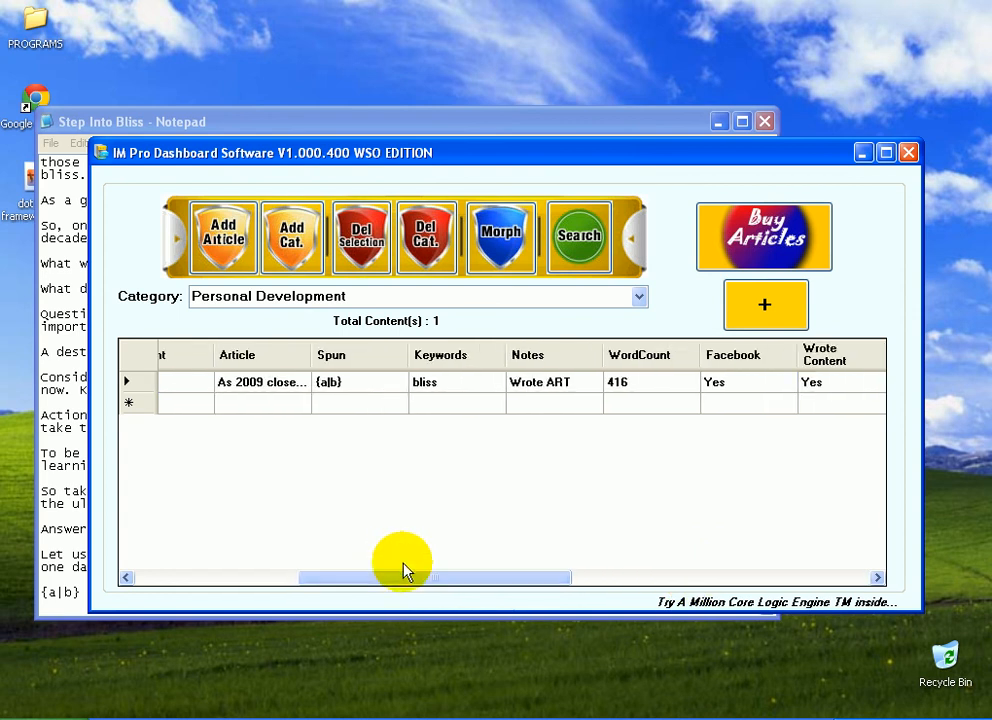
View the blank Add Content form with its Facebook, Added Blog and SENuke options, and close it without saving
left_click(786, 320)
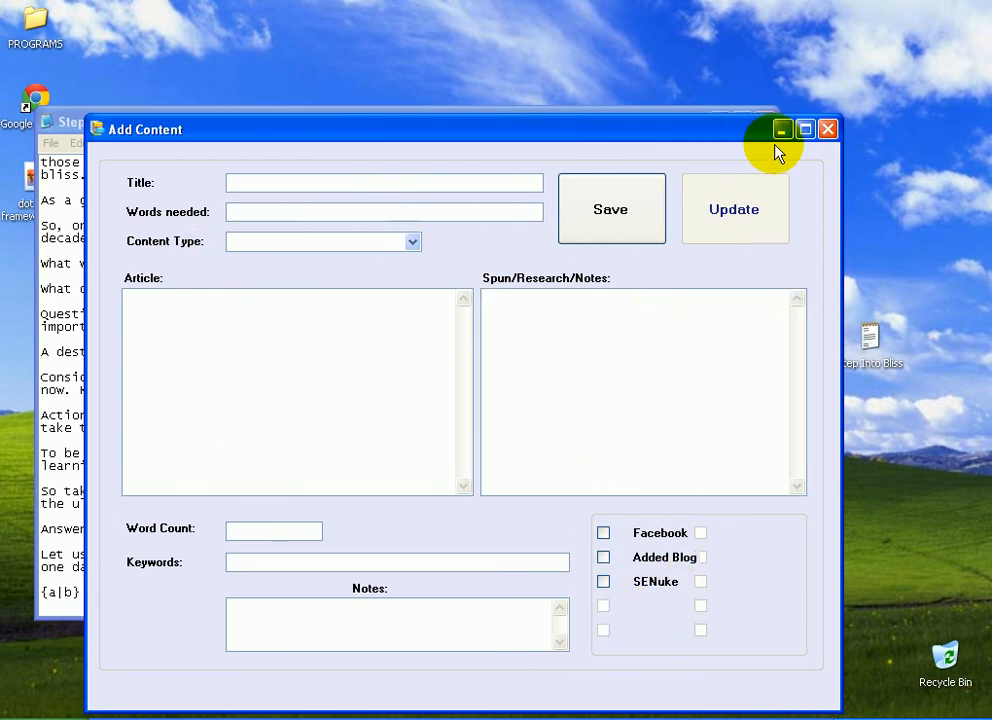
left_click(827, 129)
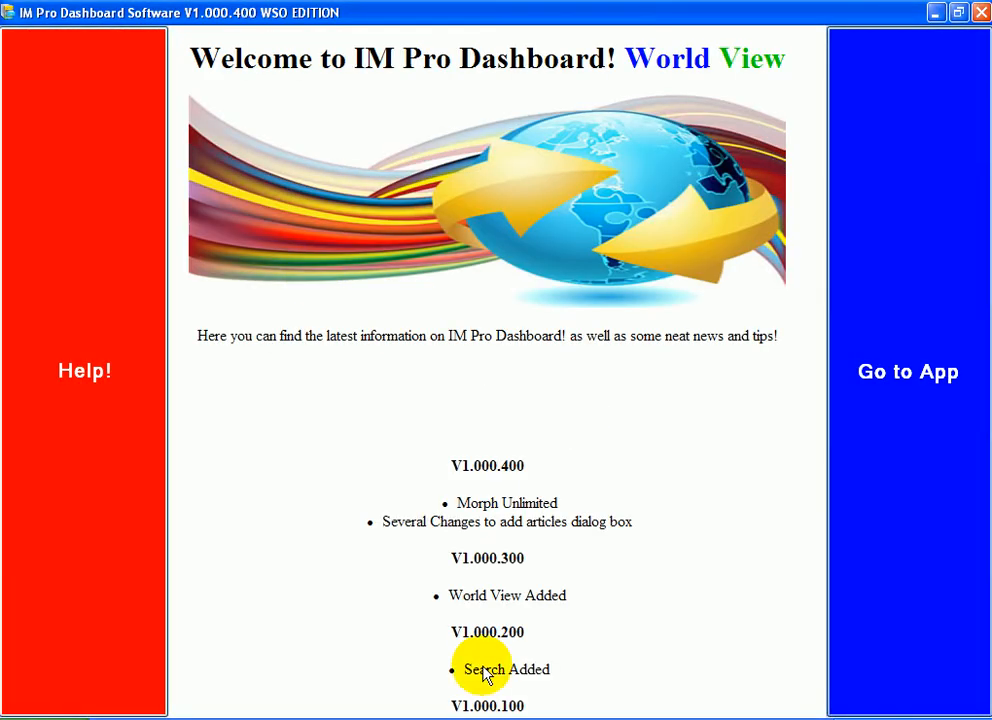
Go to the app from the World View page and show the Personal Development category's content list
left_click(974, 317)
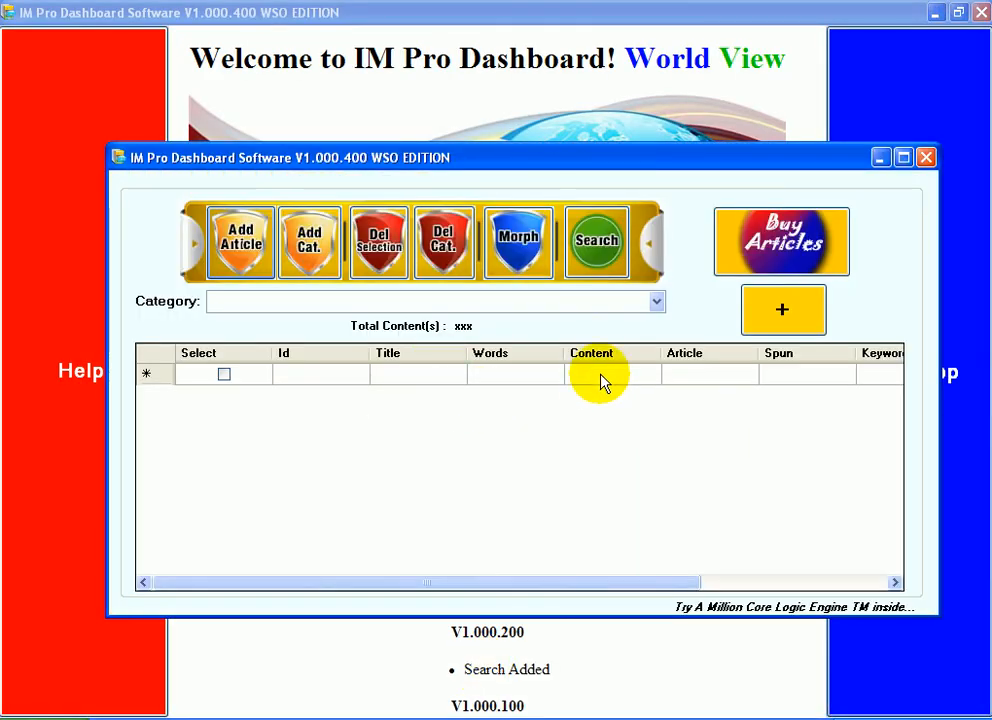
left_click(656, 301)
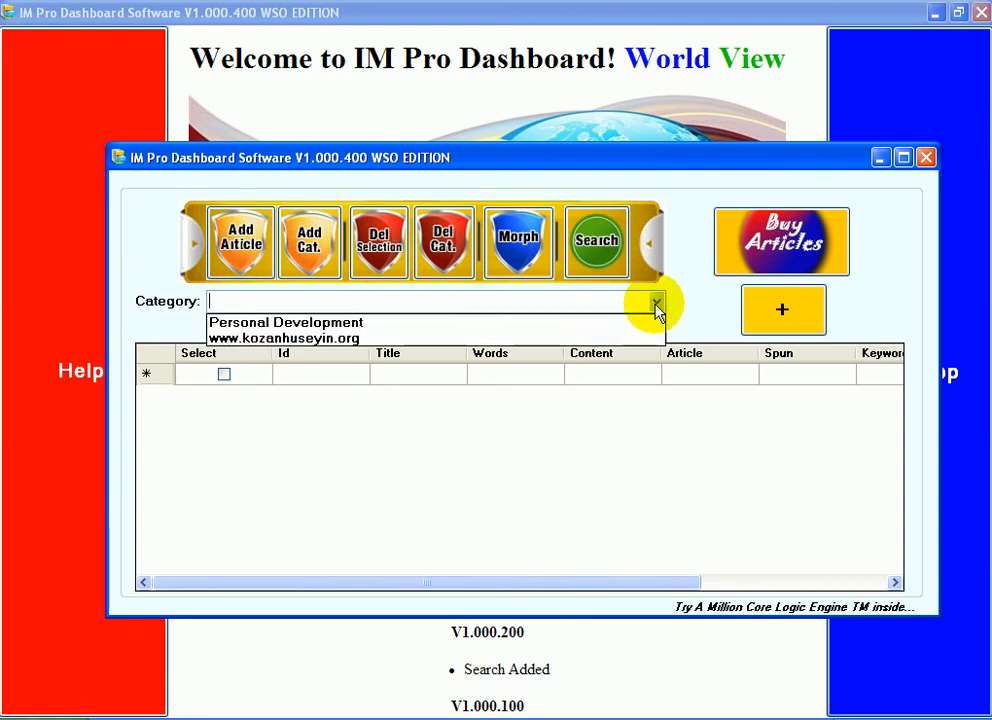
left_click(336, 322)
left_click(600, 392)
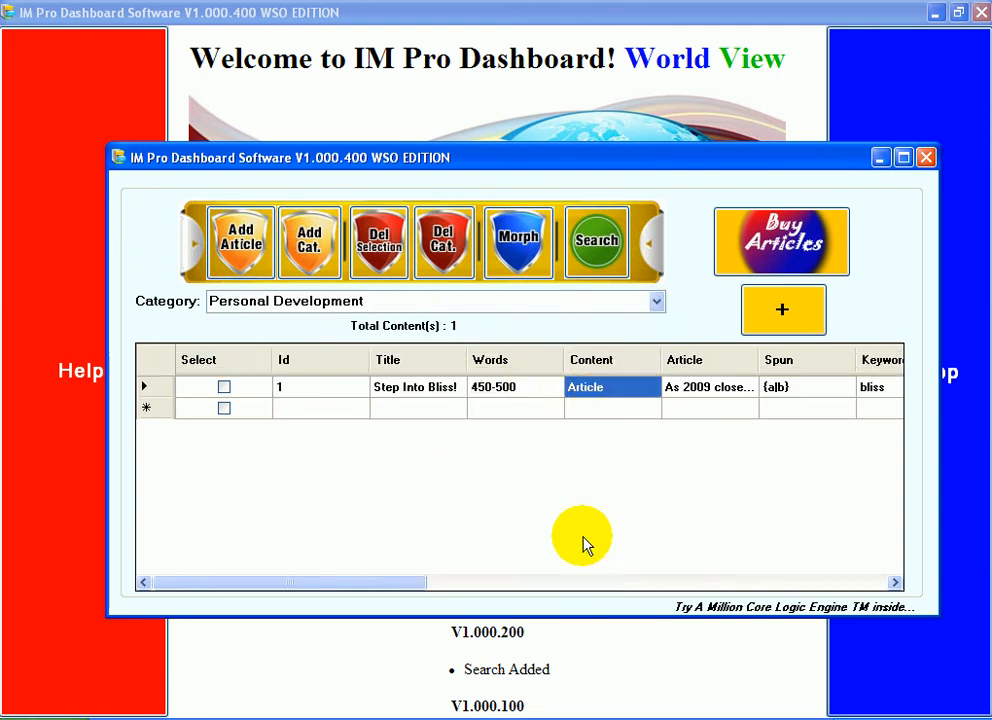
left_click(503, 583)
left_click_drag(501, 585, 348, 538)
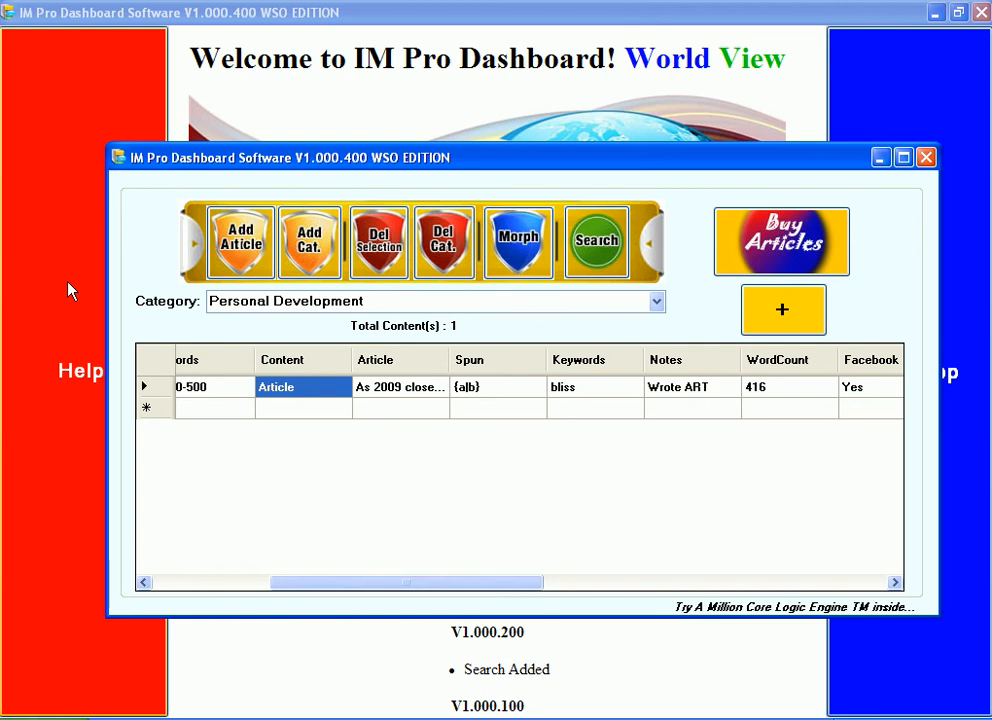
right_click(815, 700)
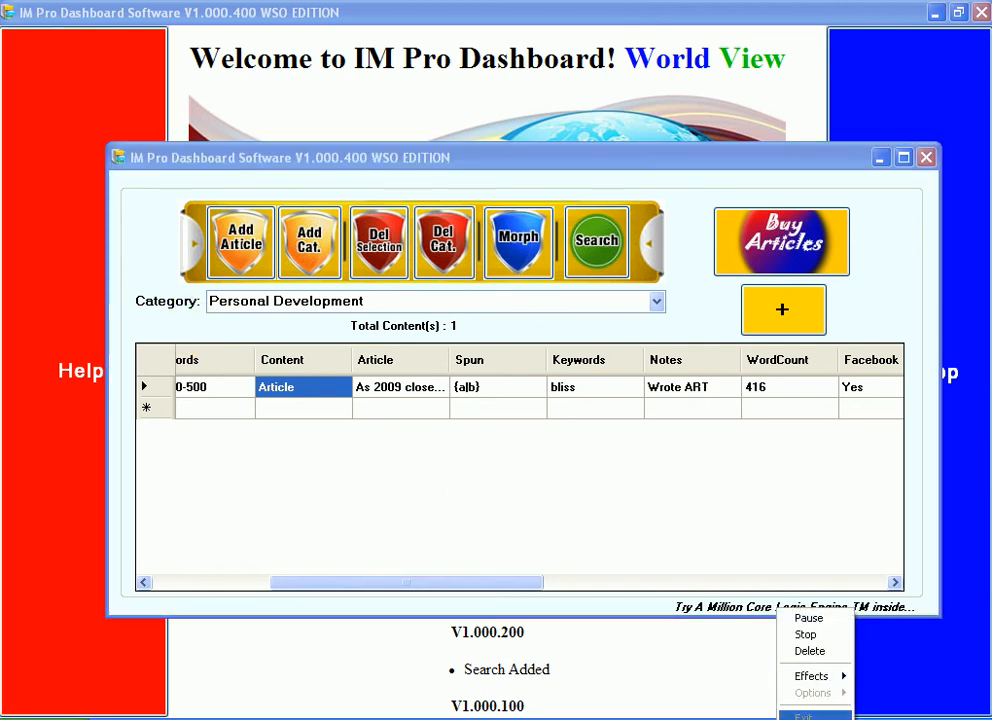